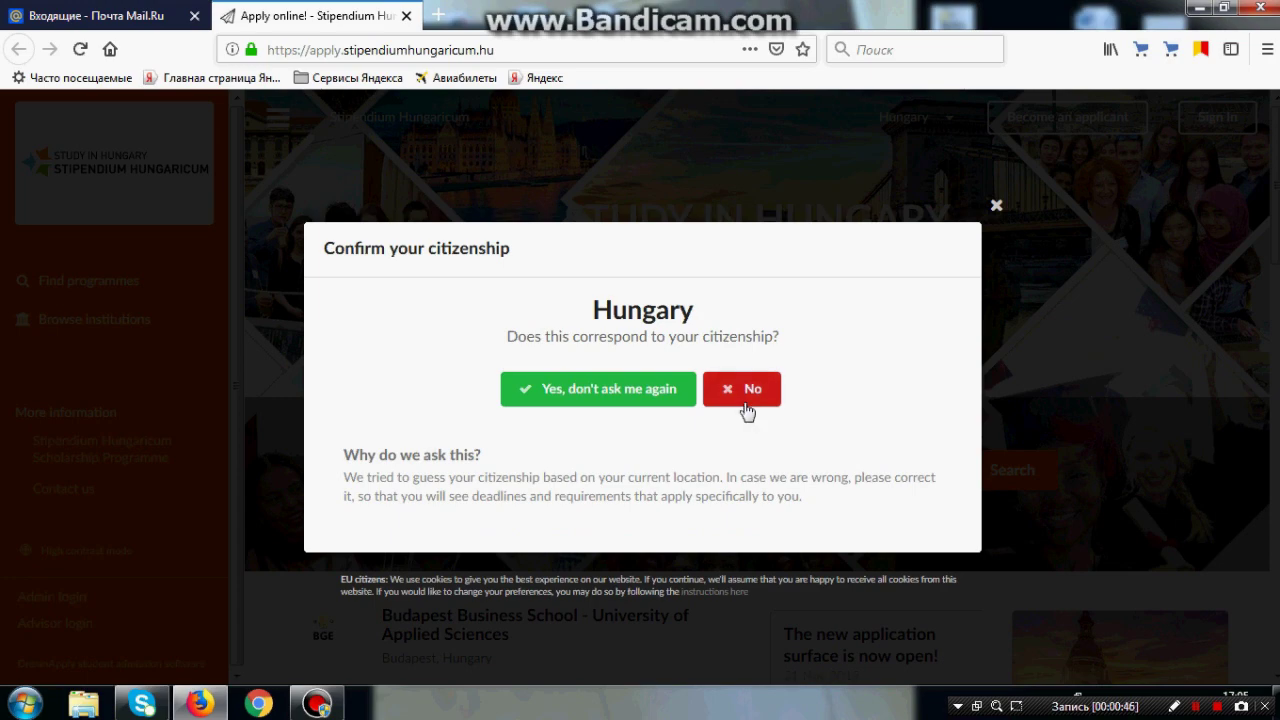
Step: Reject the guessed Hungary citizenship, choose Russia instead, and start a new applicant account
left_click(747, 410)
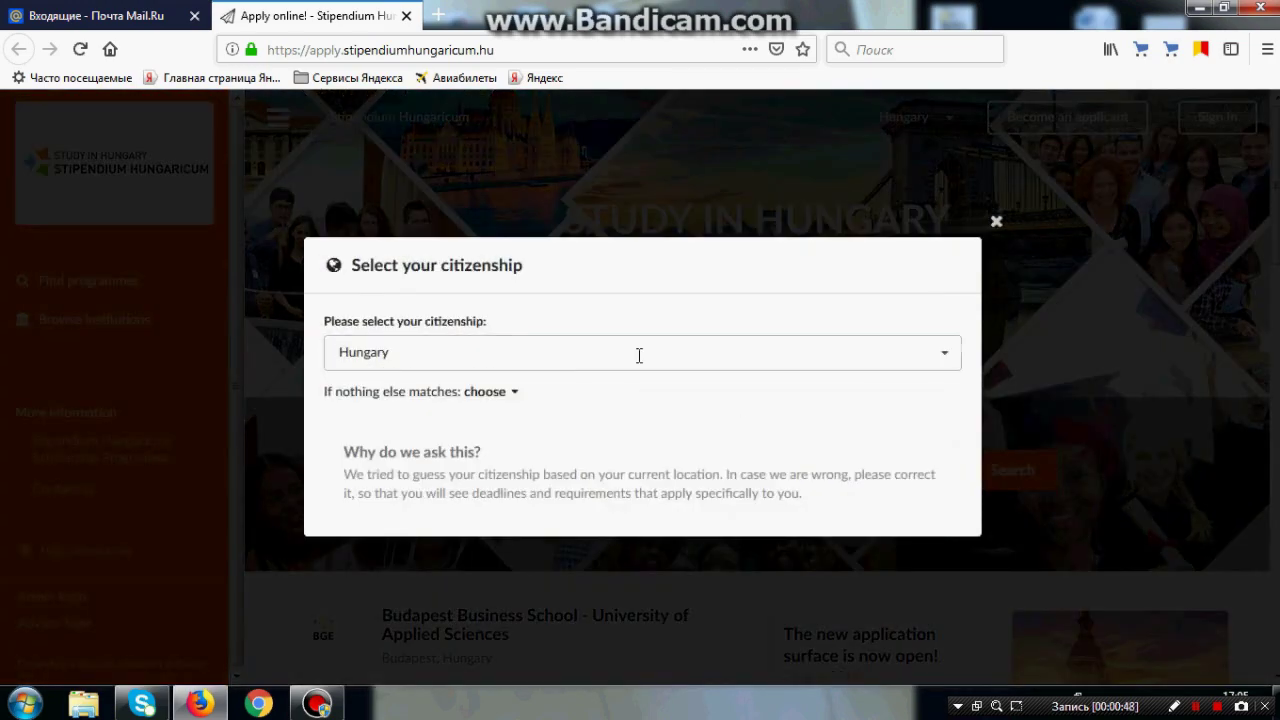
left_click(639, 355)
type("russ")
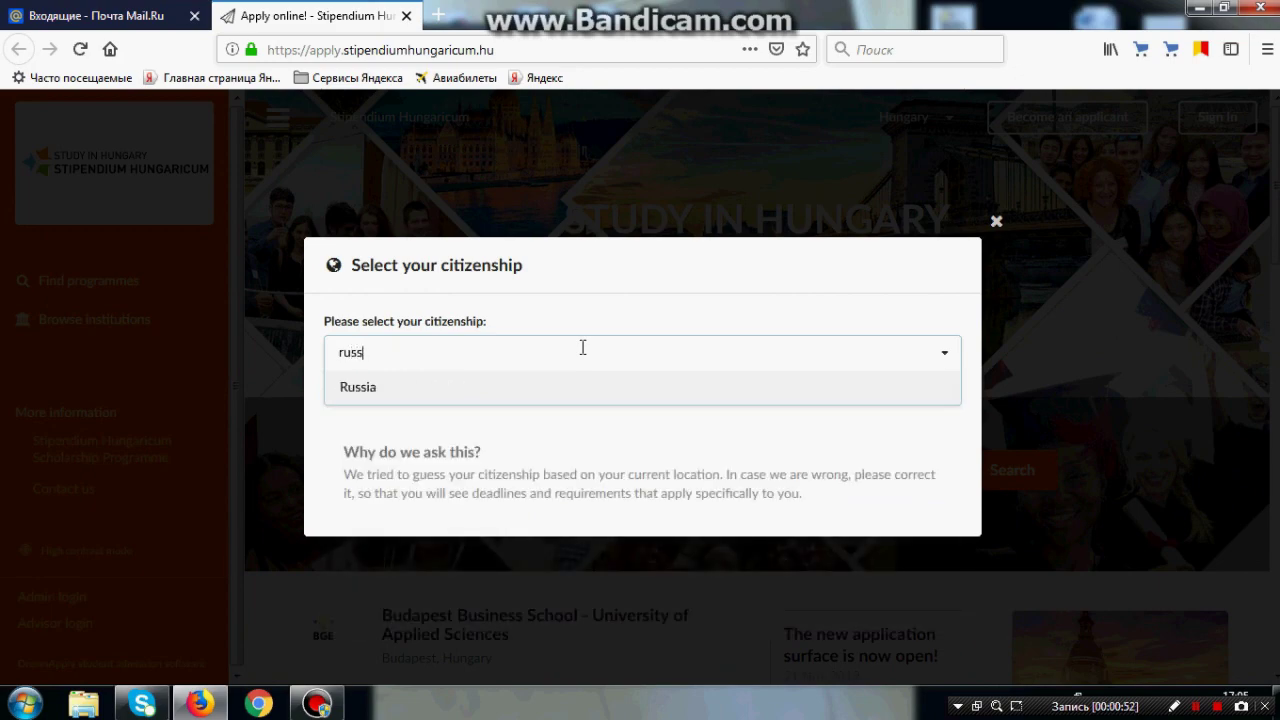
left_click(526, 390)
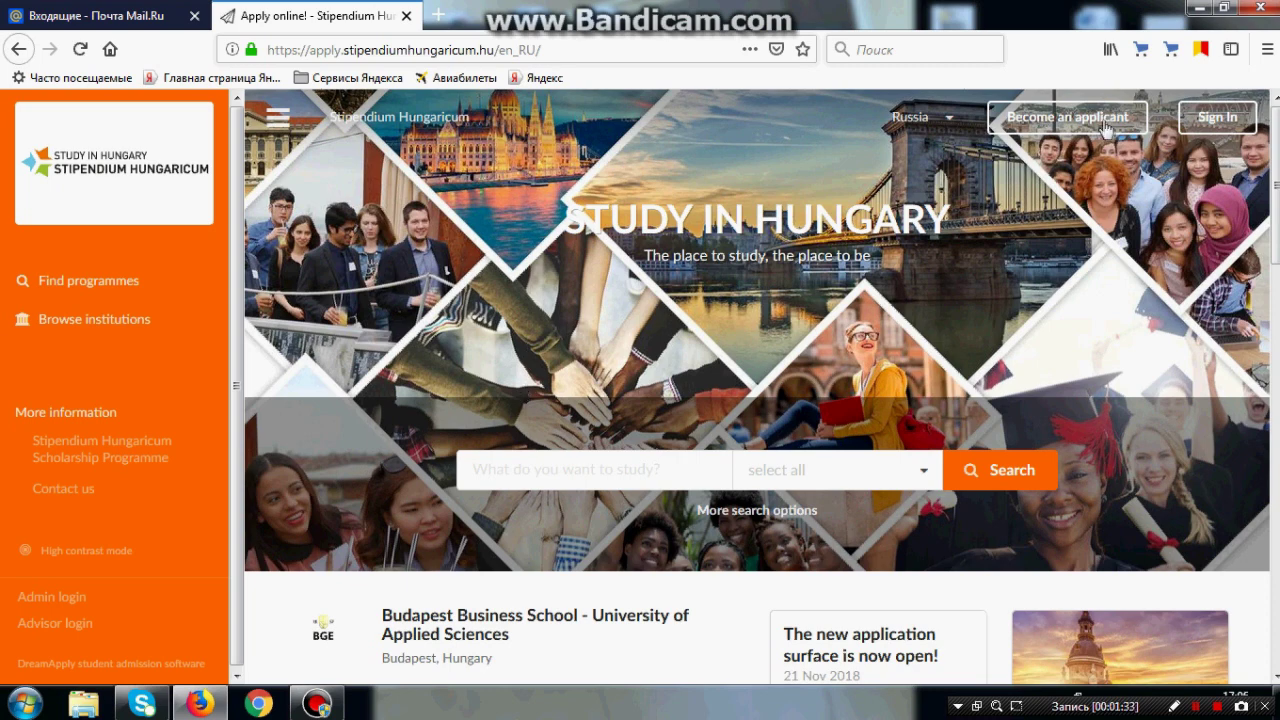
left_click(1106, 128)
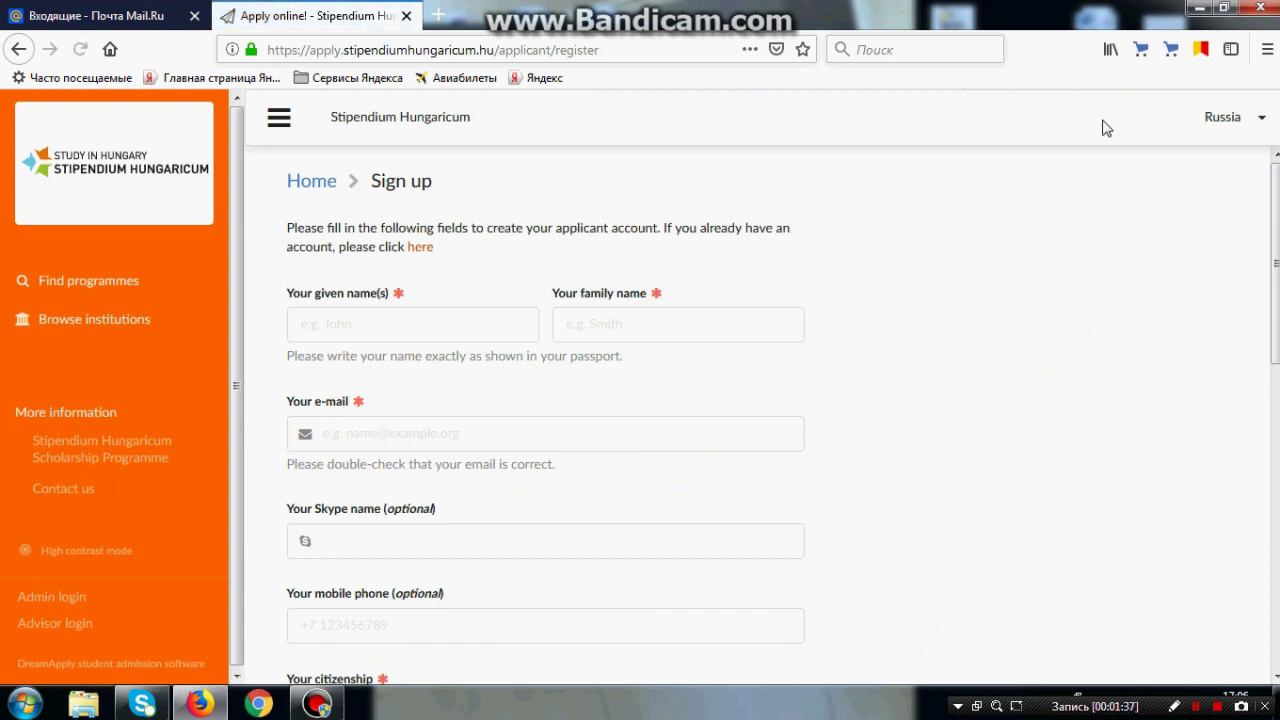
Step: Enter the applicant's given name, family name and e-mail address on the sign-up form
left_click(475, 325)
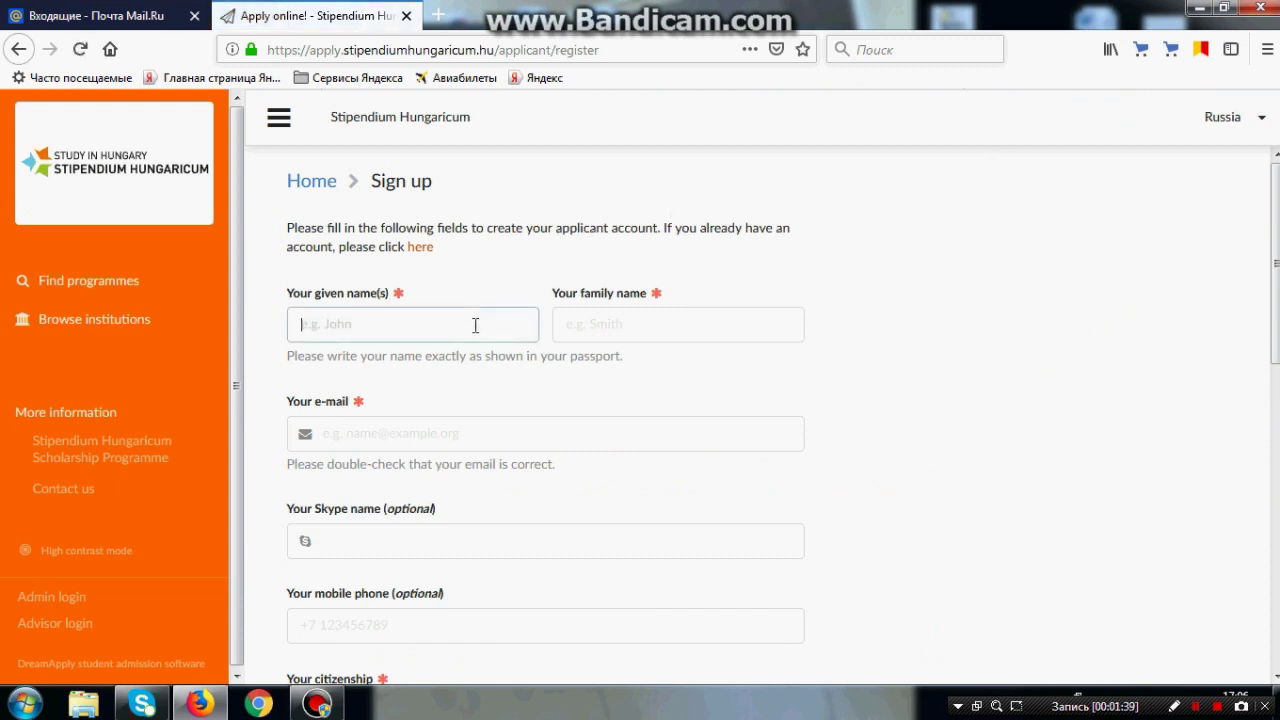
type("Mikhalna")
left_click(649, 334)
type("Mikhalna")
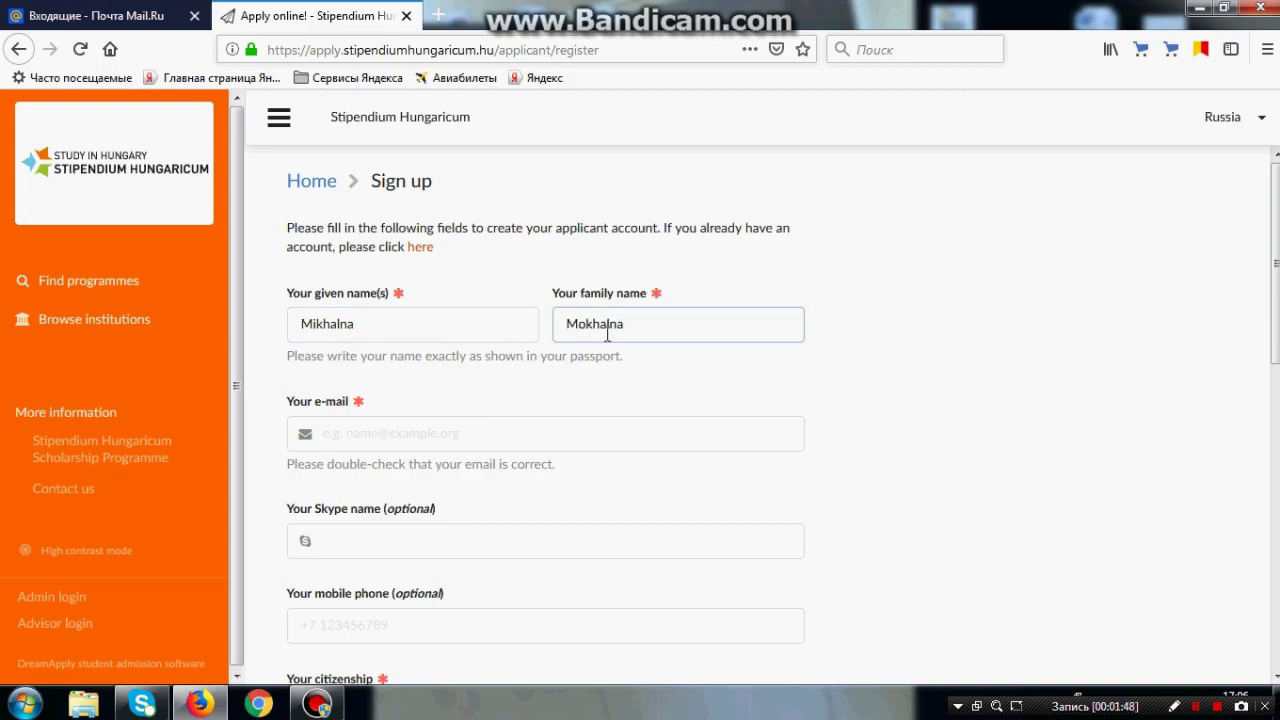
left_click(480, 432)
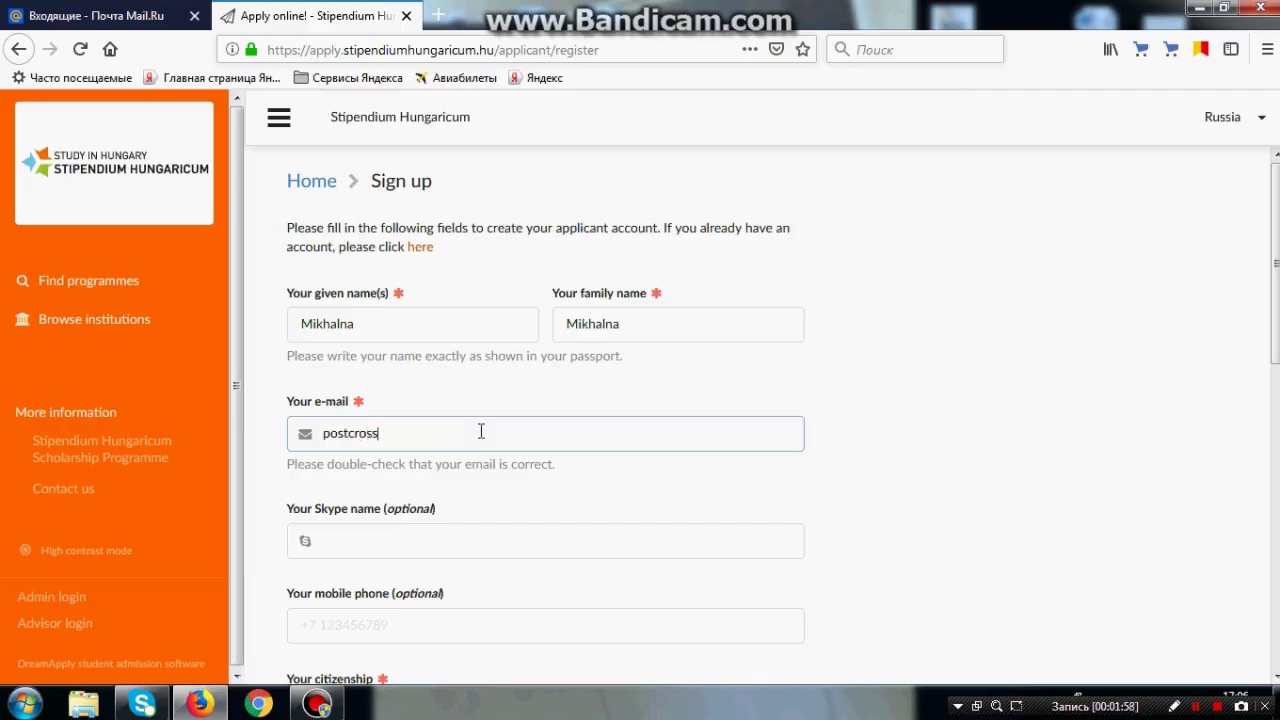
Step: Tick all five consents: Privacy Policy, personal data, health data, newsletter and Statement for Application
scroll(486, 517, "down", 2)
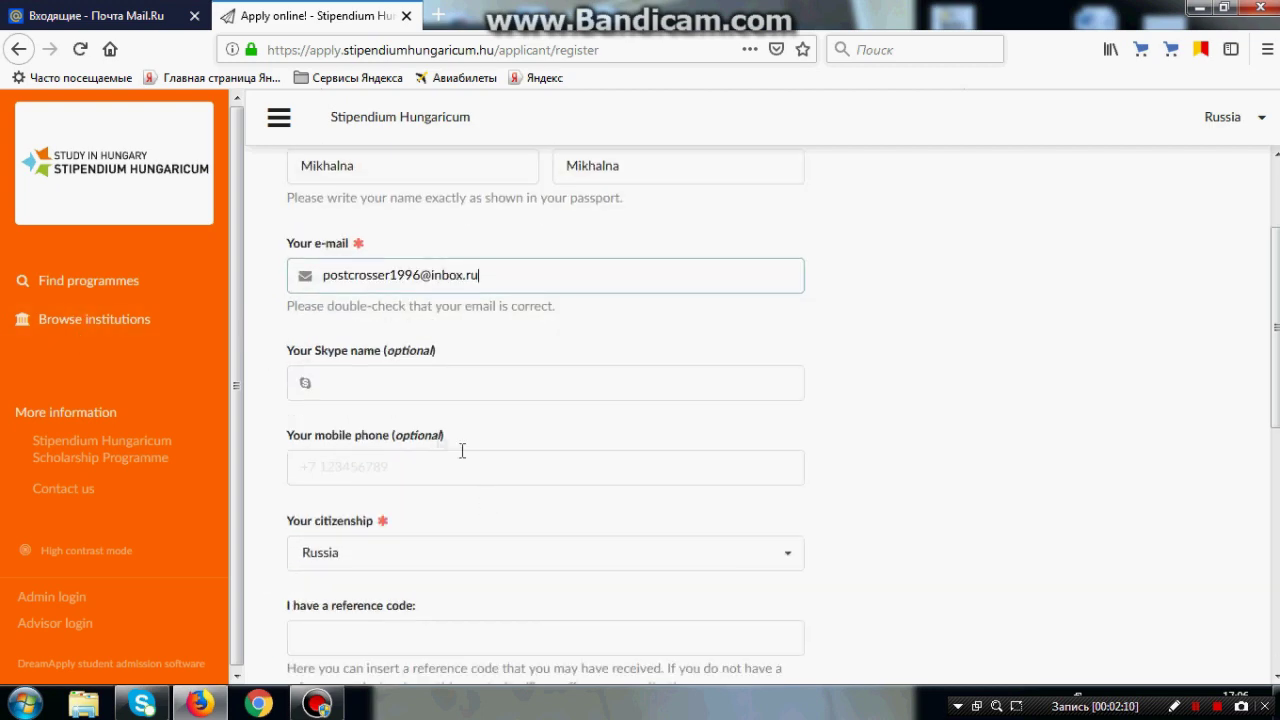
scroll(386, 520, "down", 3)
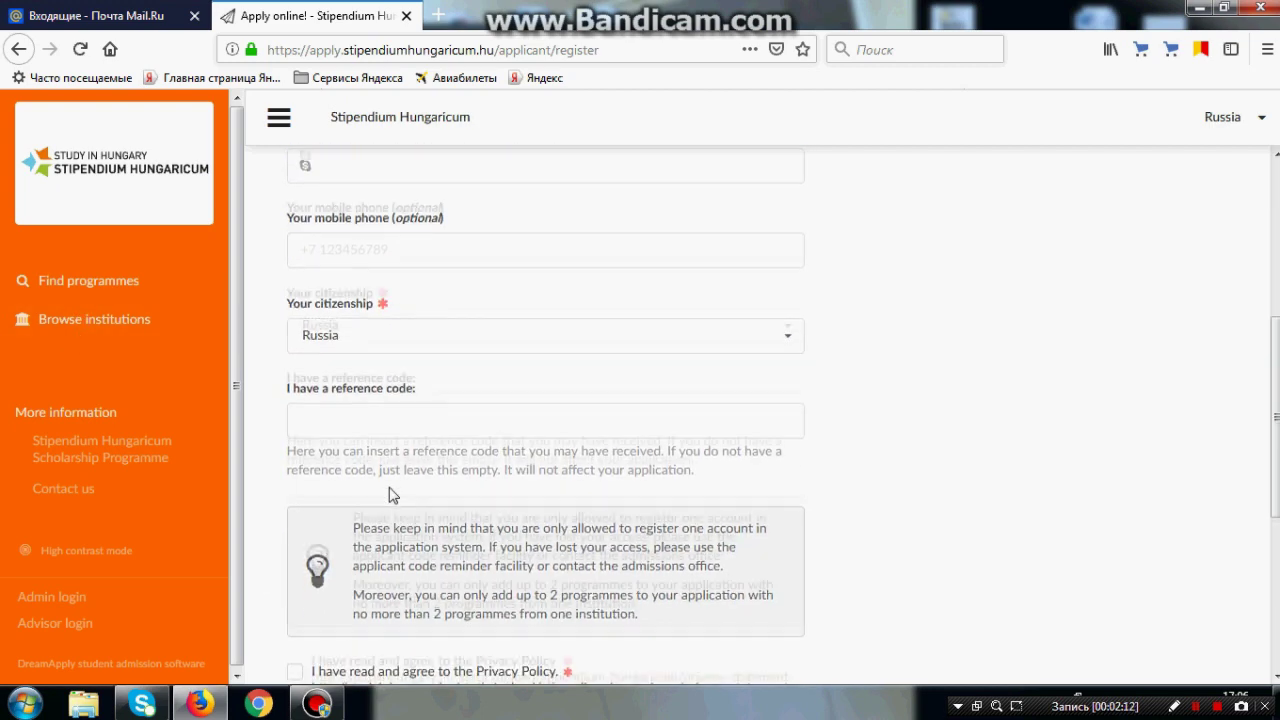
scroll(474, 420, "down", 4)
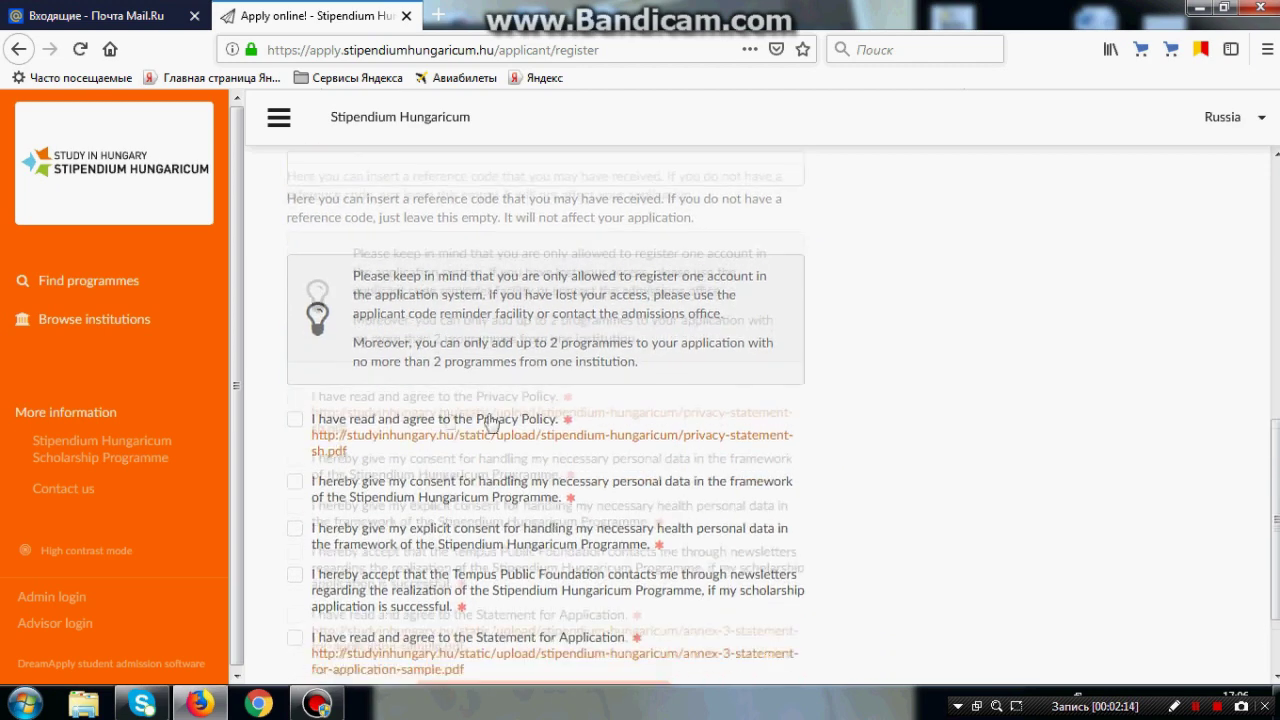
left_click(295, 337)
left_click(295, 399)
left_click(295, 445)
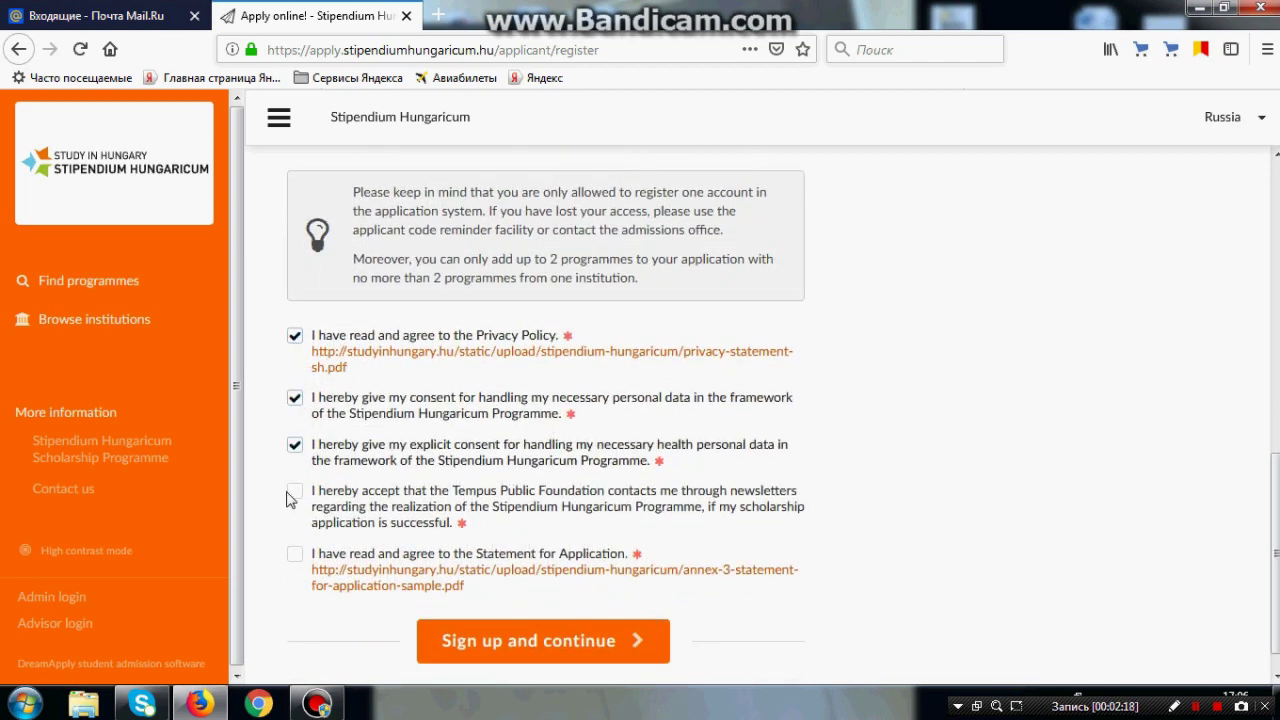
left_click(295, 492)
left_click(295, 554)
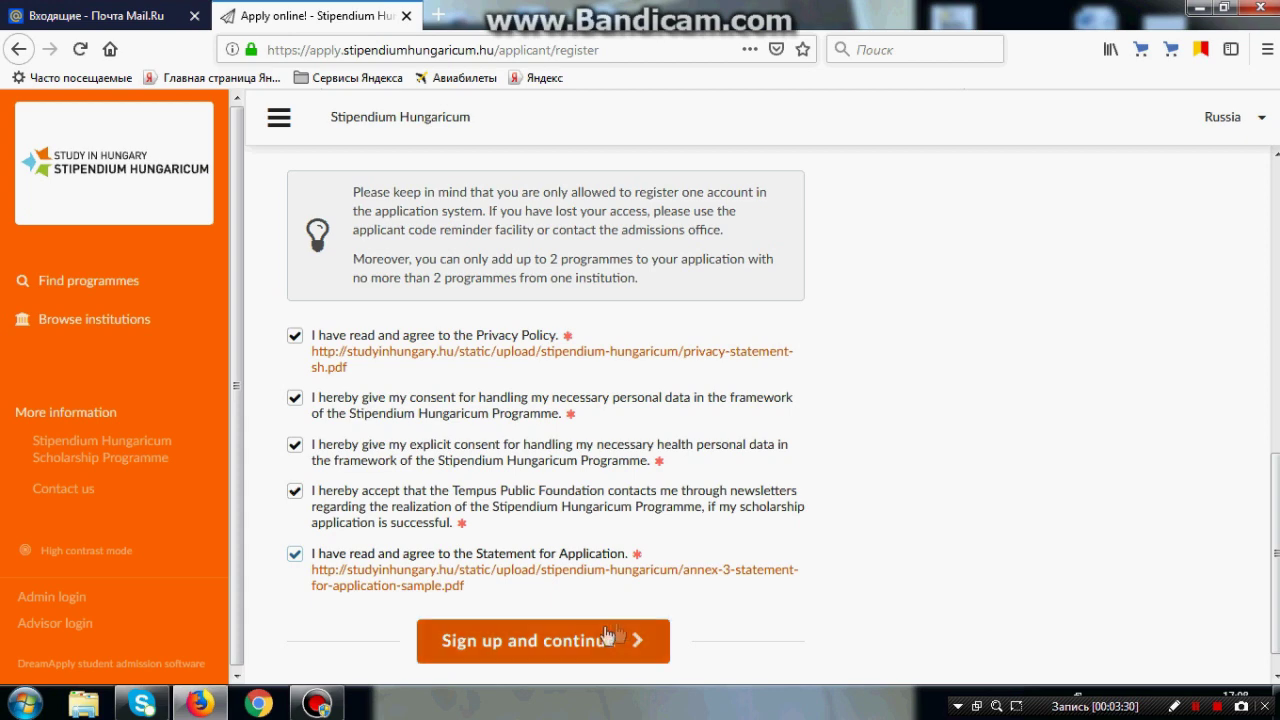
Step: Submit the sign-up, copy the displayed access code, and confirm it has been written down
left_click(597, 640)
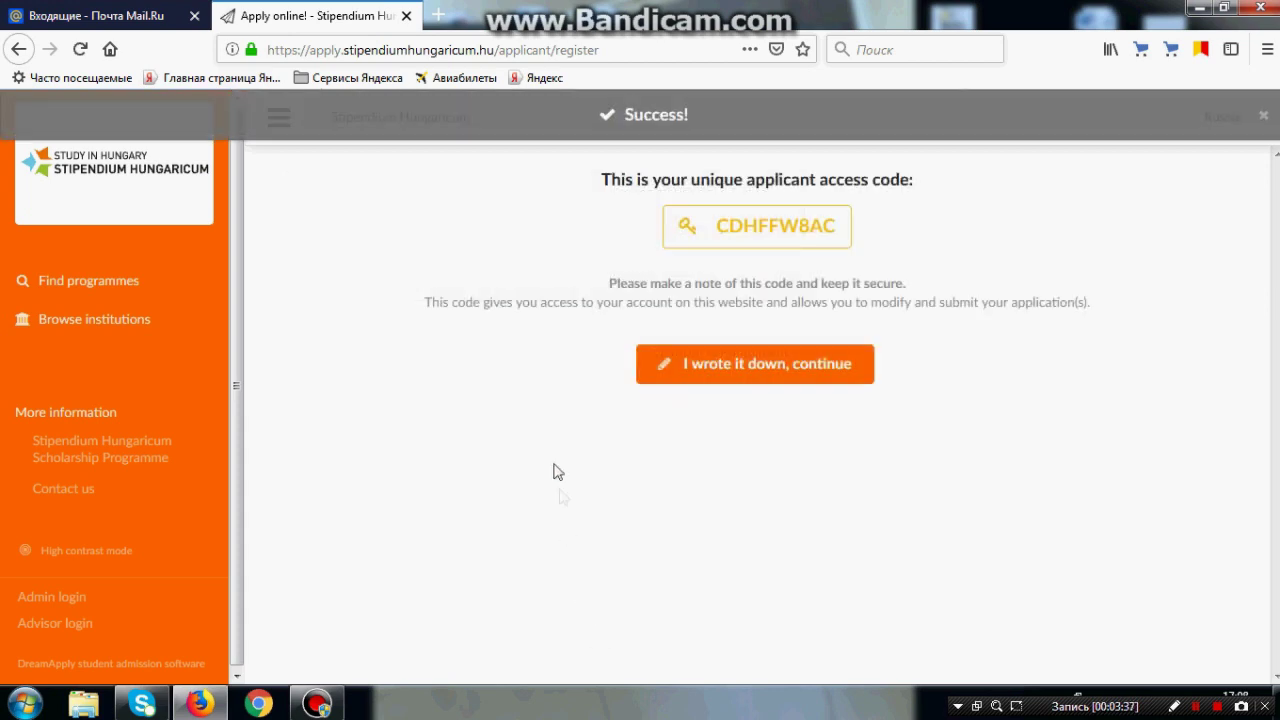
left_click_drag(842, 232, 716, 228)
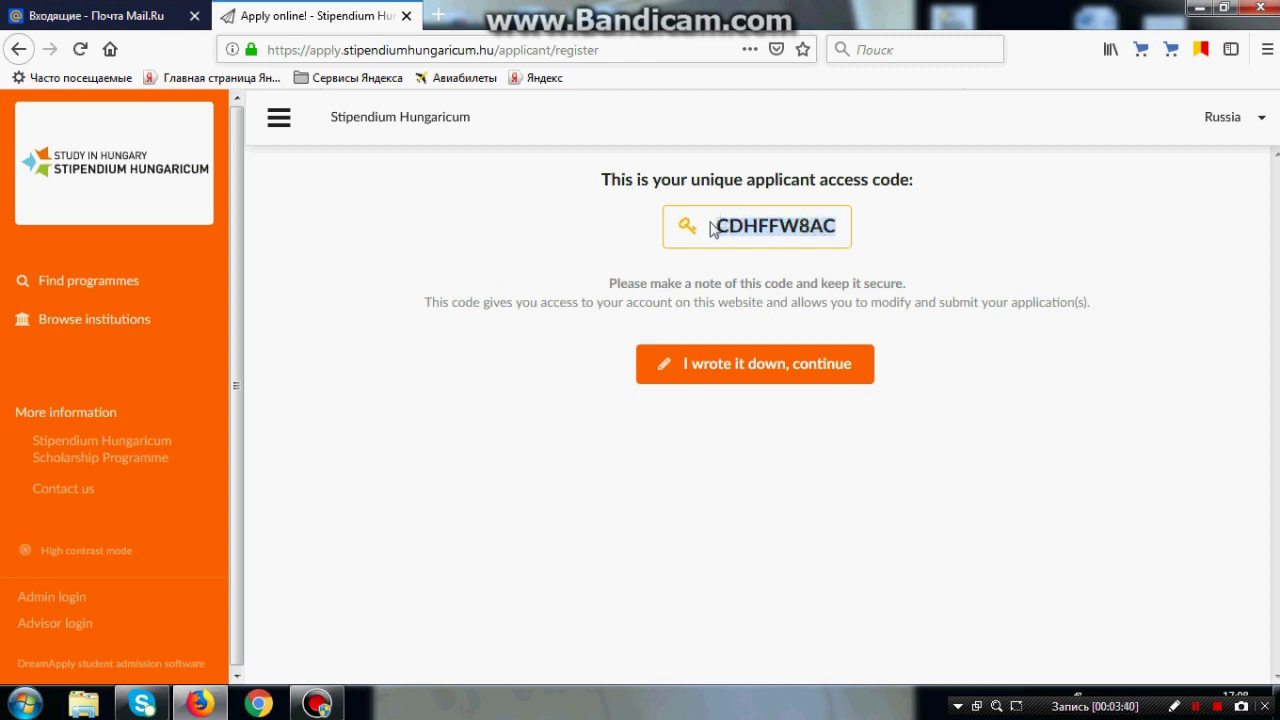
left_click(578, 254)
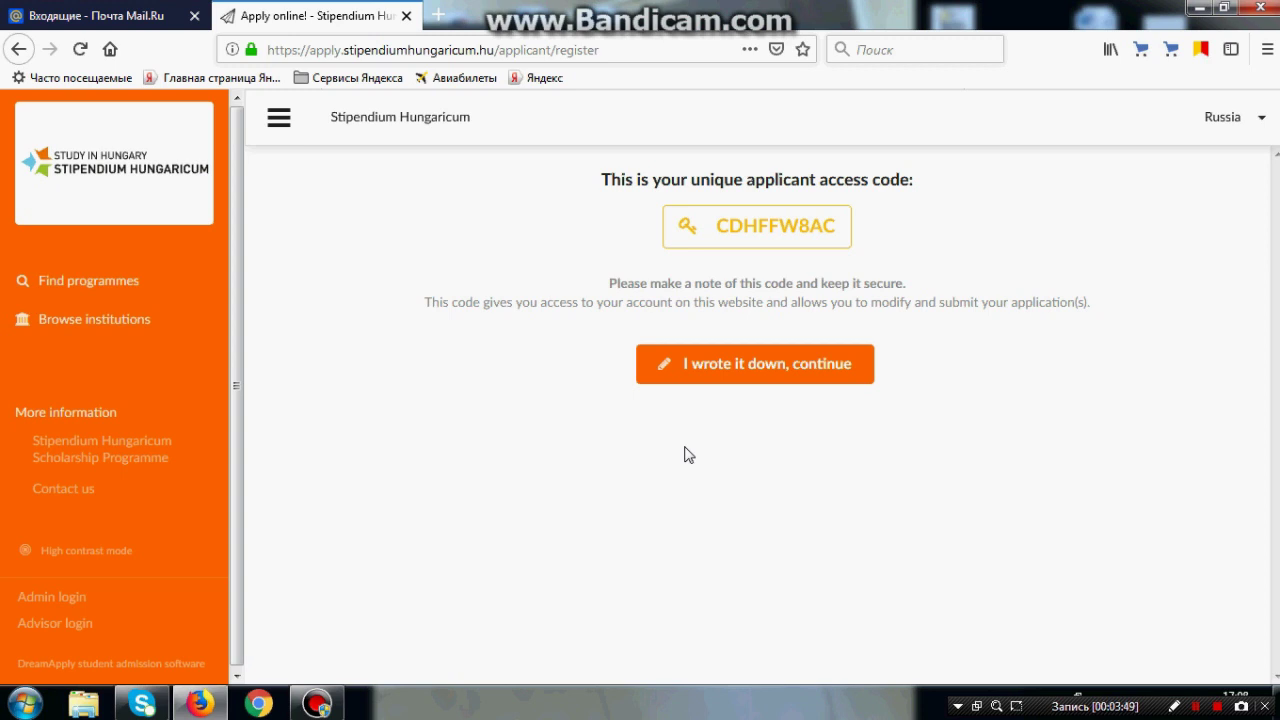
left_click(740, 380)
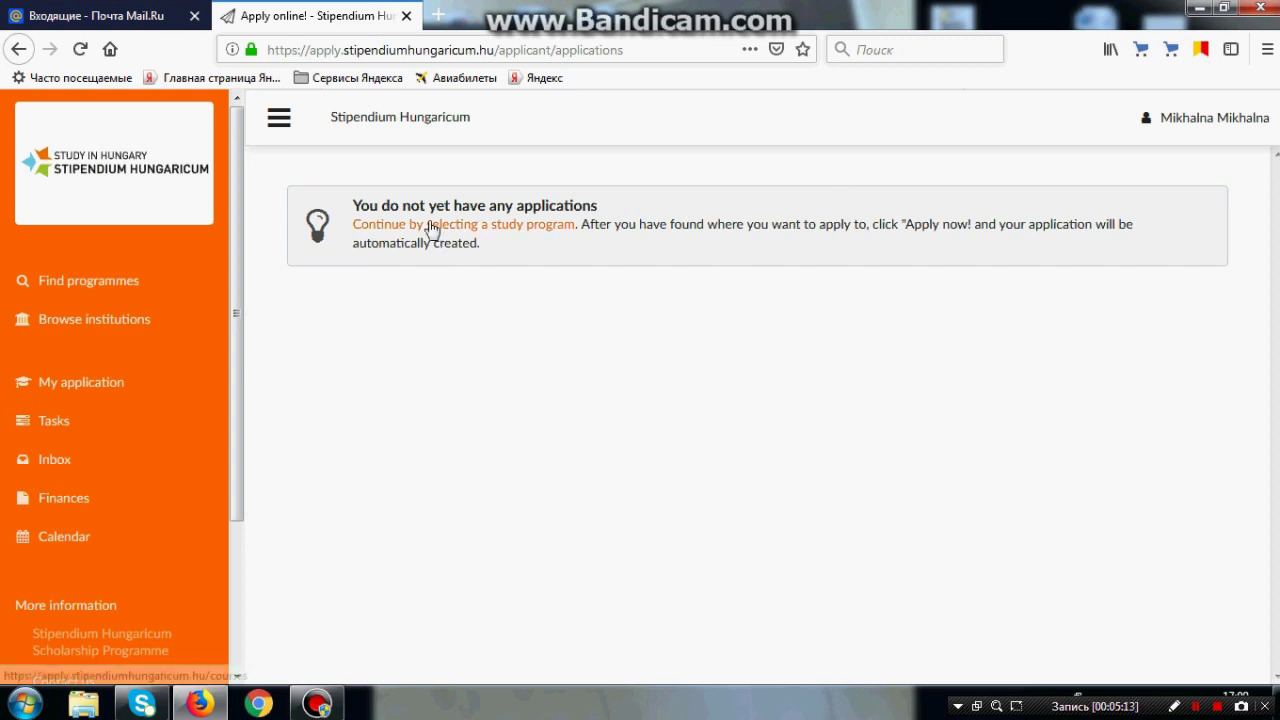
Step: Go to the programme search and enter 'Tourism' as the search term
left_click(431, 228)
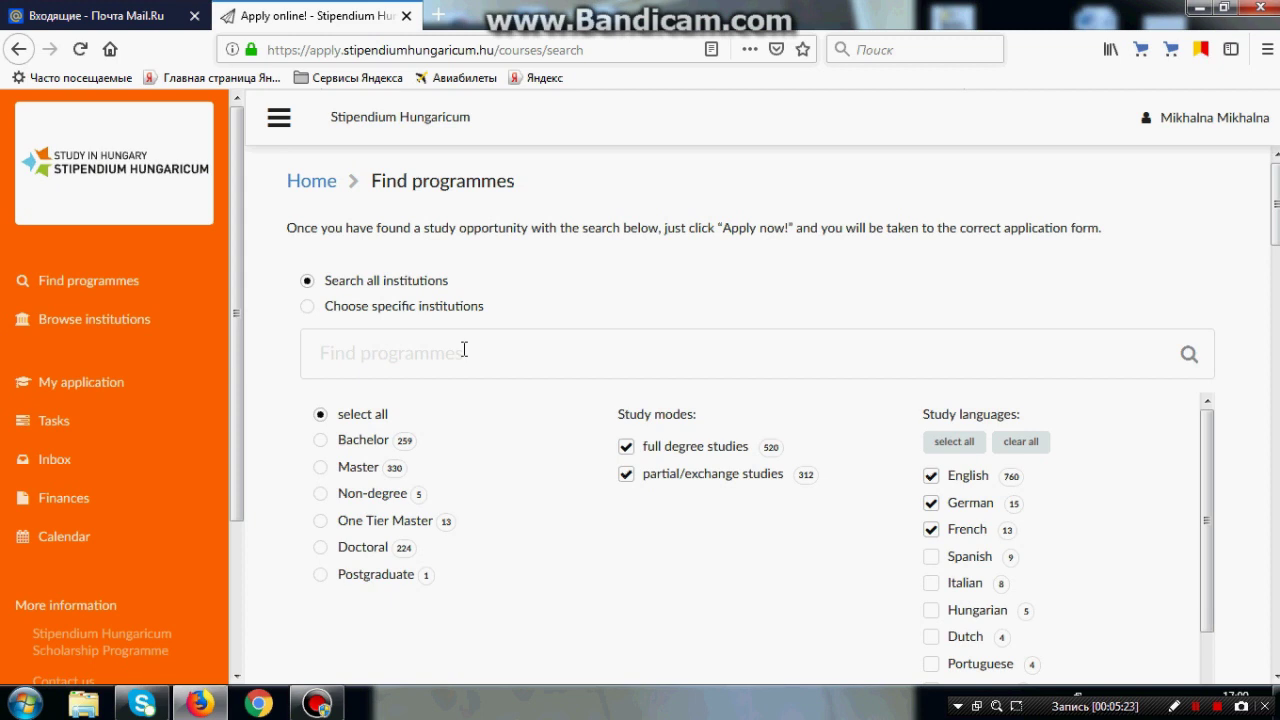
left_click(464, 349)
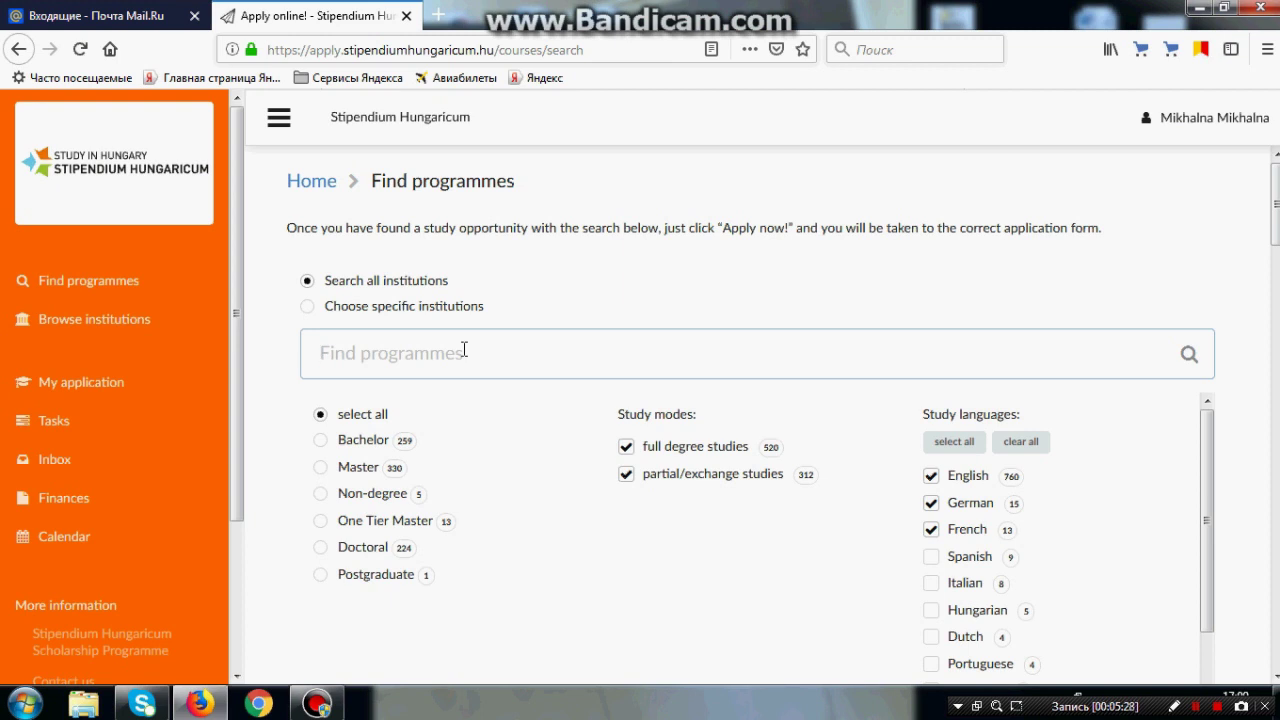
type("Touri")
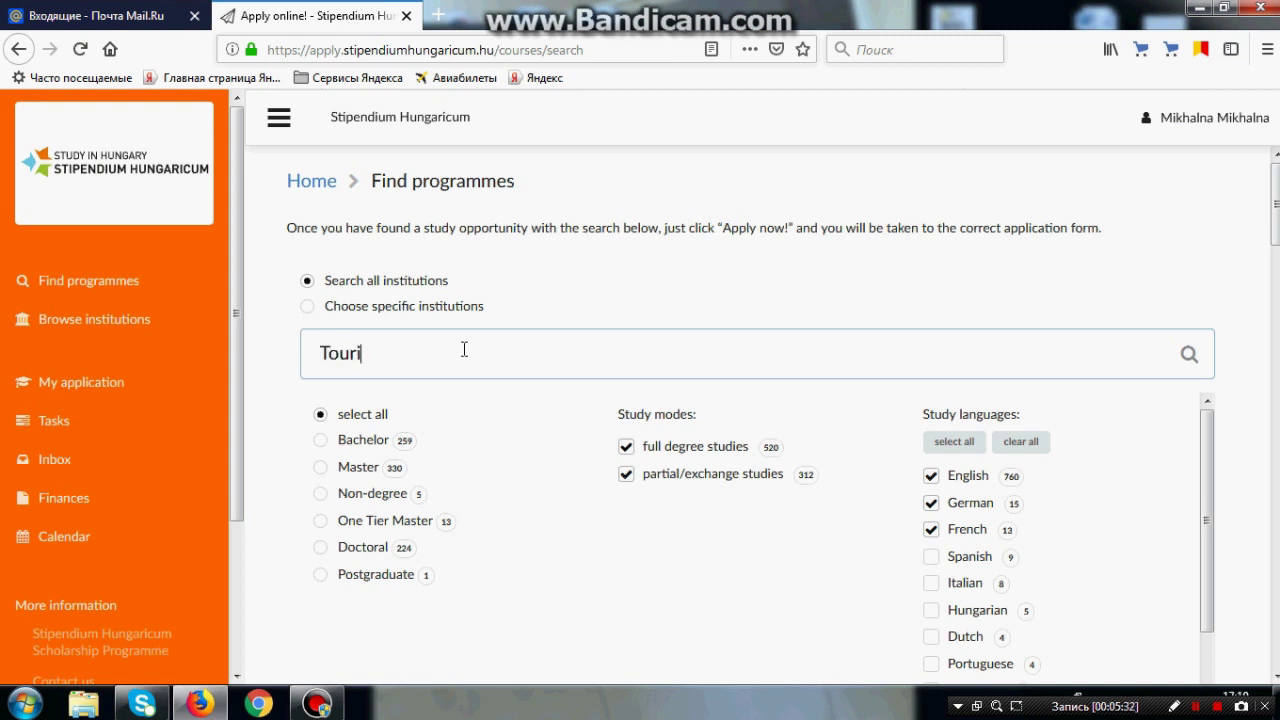
type("sm")
Step: Limit results to Master level, excluding partial/exchange studies and German- and French-taught programmes
left_click(355, 470)
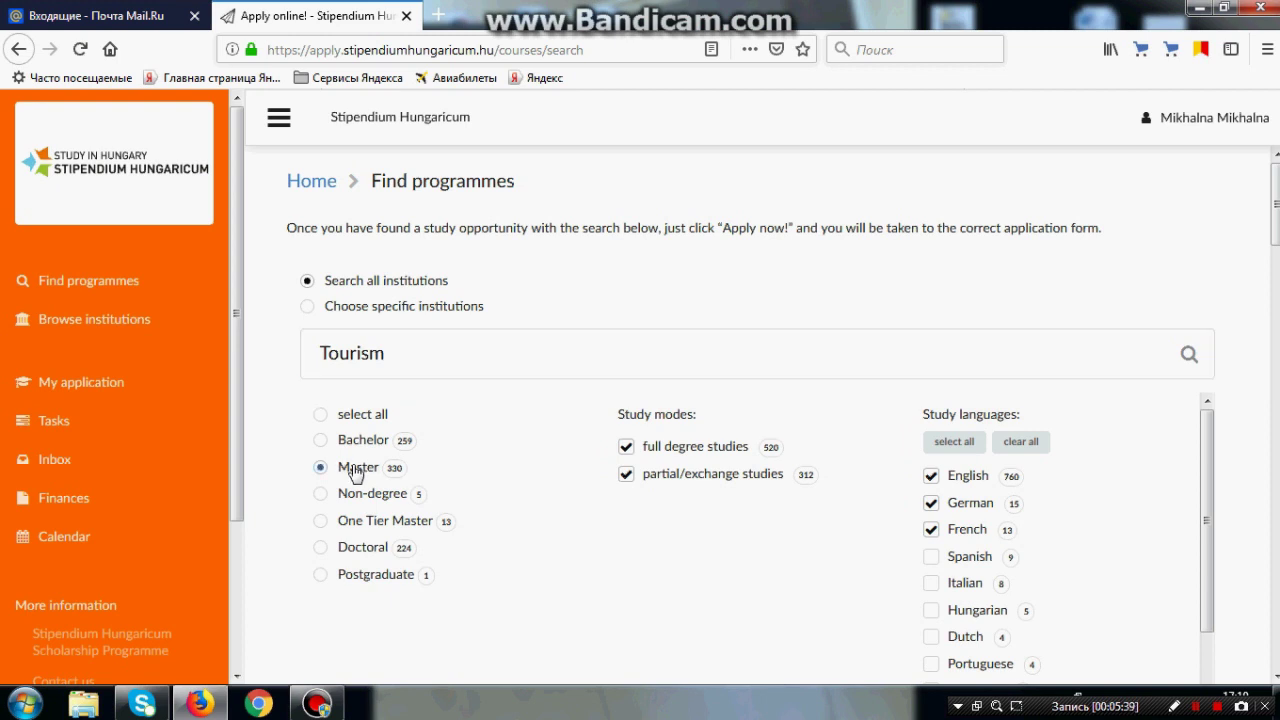
left_click(627, 476)
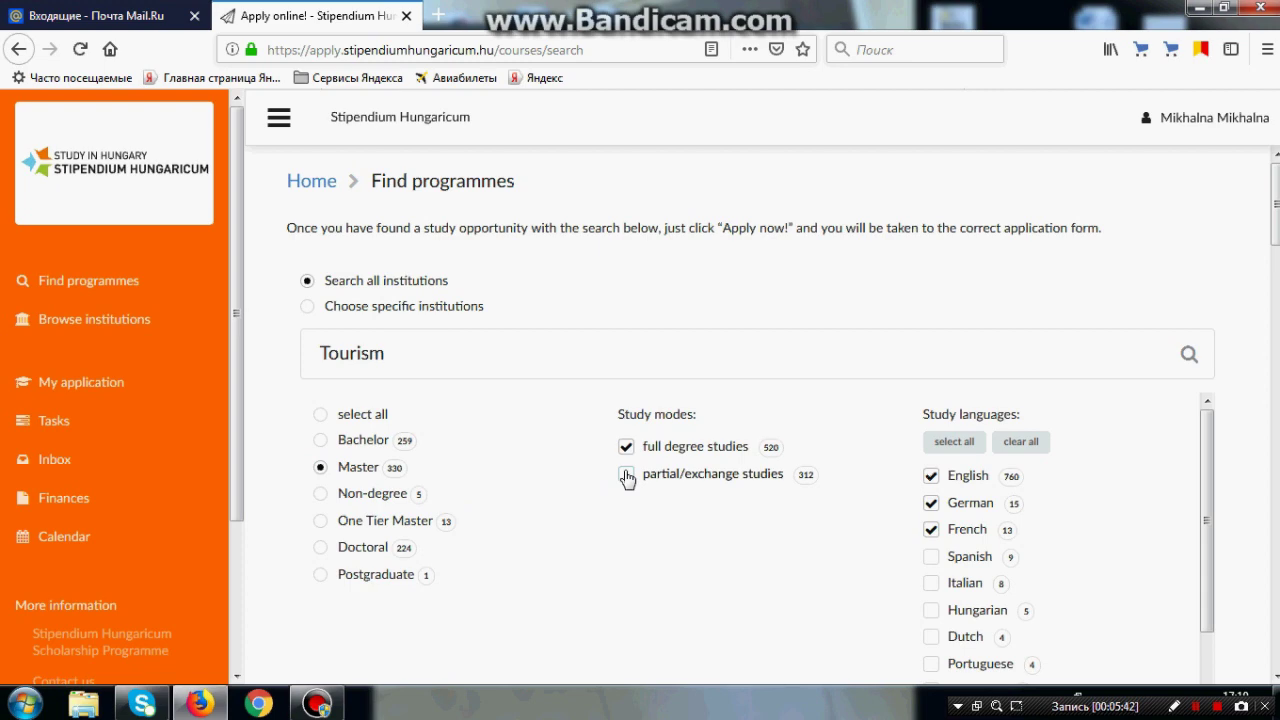
left_click(932, 508)
left_click(931, 530)
scroll(880, 525, "down", 1)
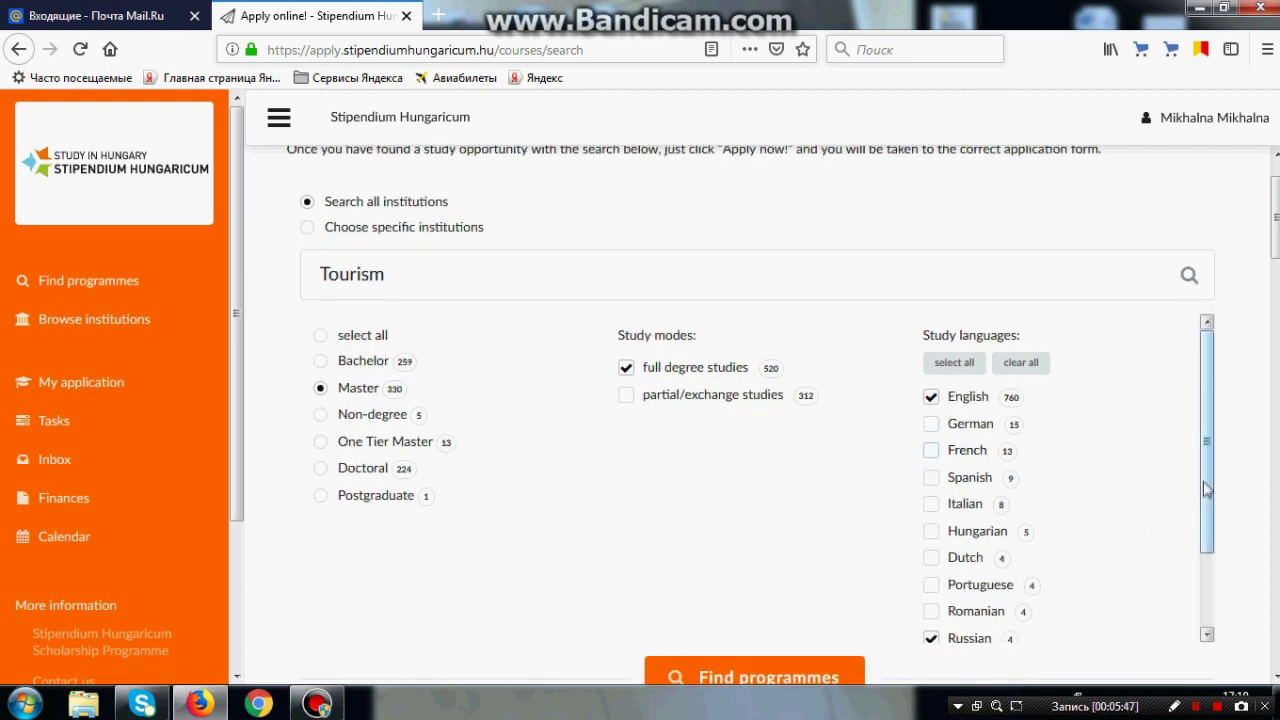
scroll(1205, 527, "down", 1)
scroll(1205, 527, "up", 1)
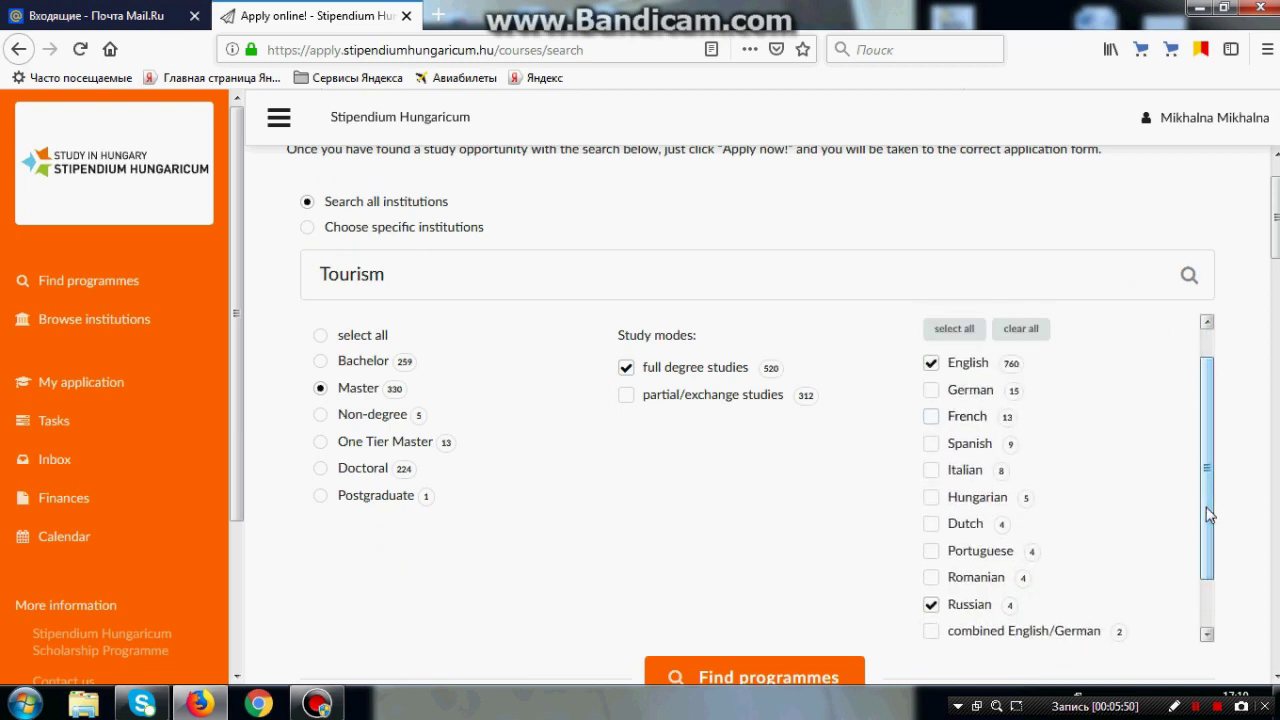
scroll(829, 581, "down", 1)
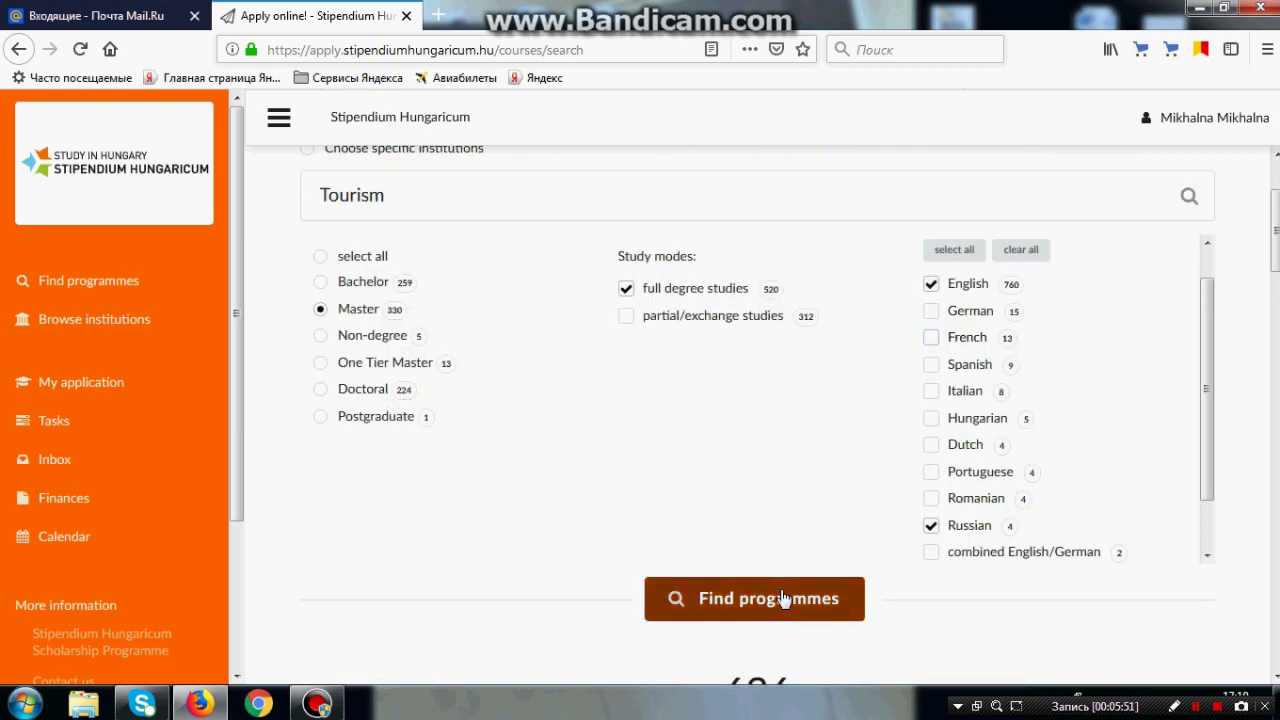
Step: Run the filtered search and open Budapest Business School's Tourism Management programme page
left_click(783, 600)
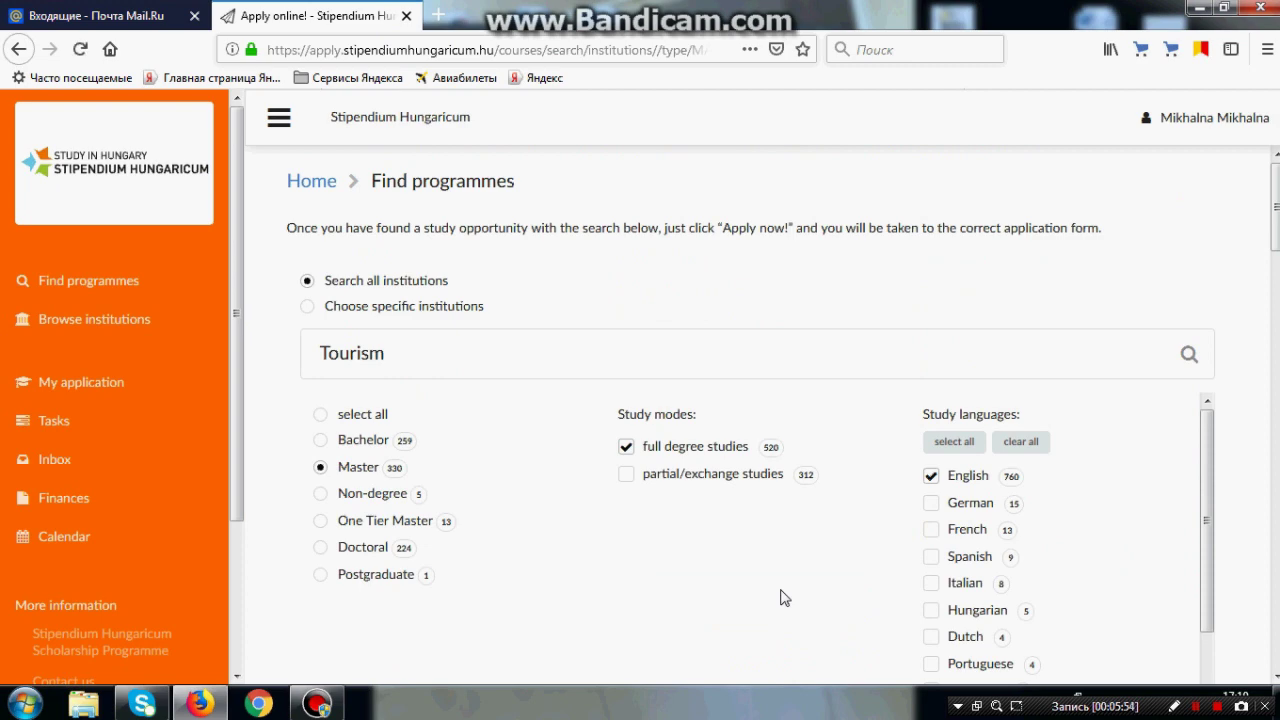
scroll(783, 597, "down", 5)
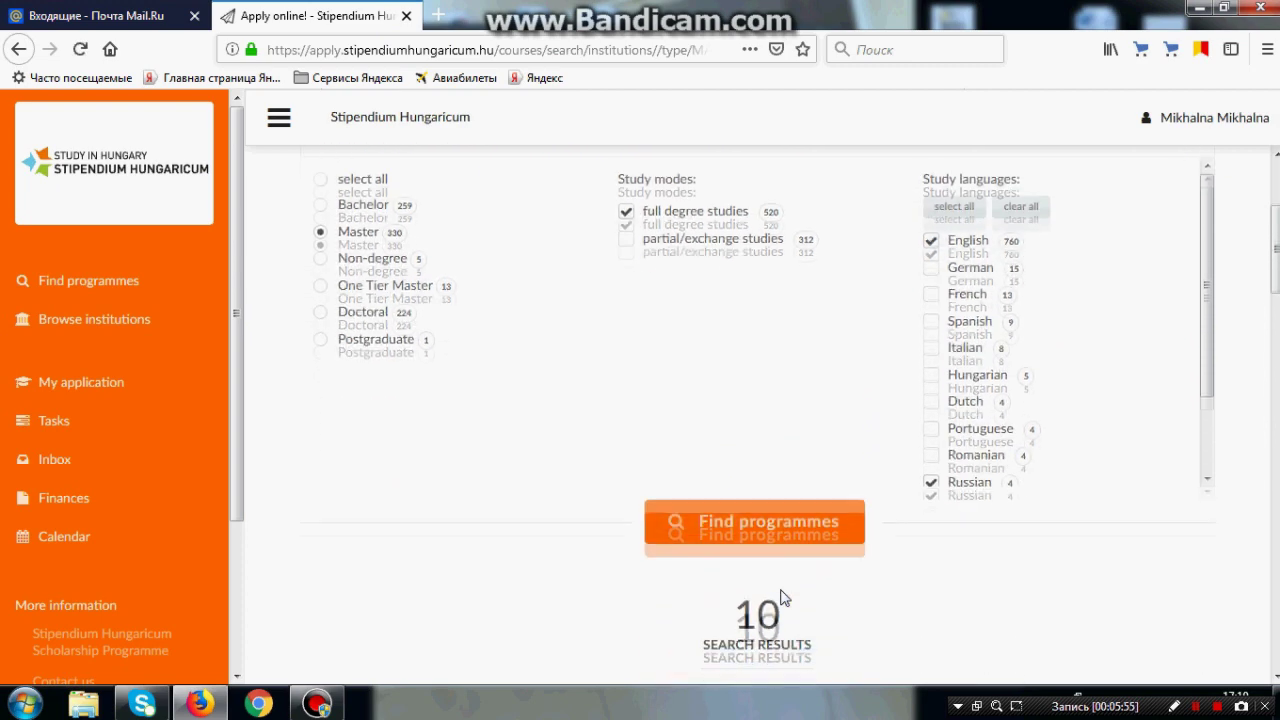
scroll(783, 597, "down", 2)
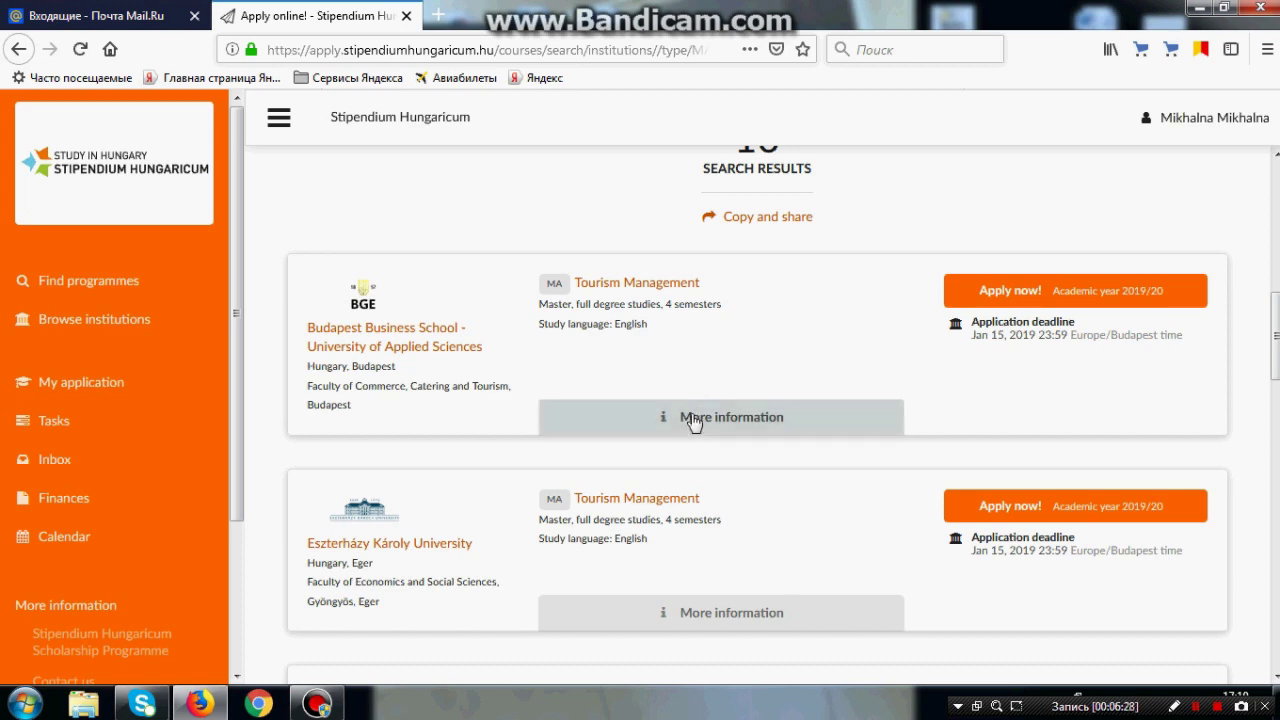
left_click(692, 420)
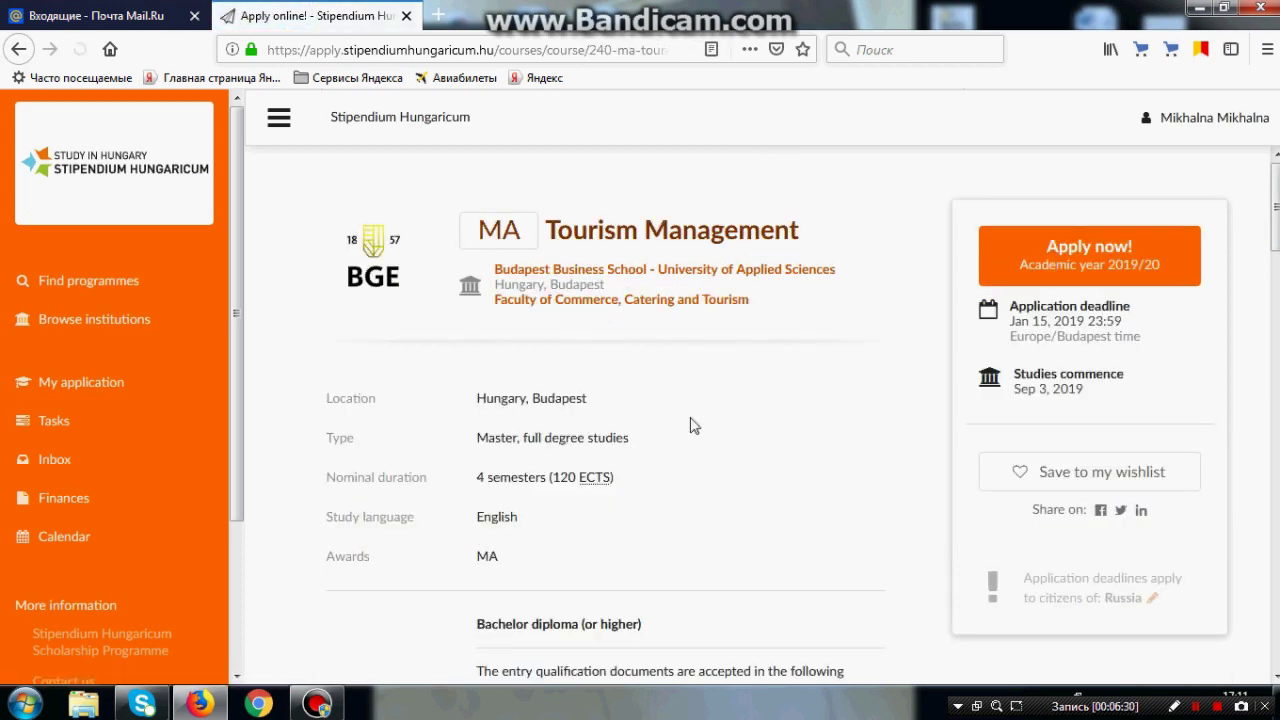
Step: Check Russia among eligible territories and the contact details, then return to the search results
scroll(781, 398, "down", 1)
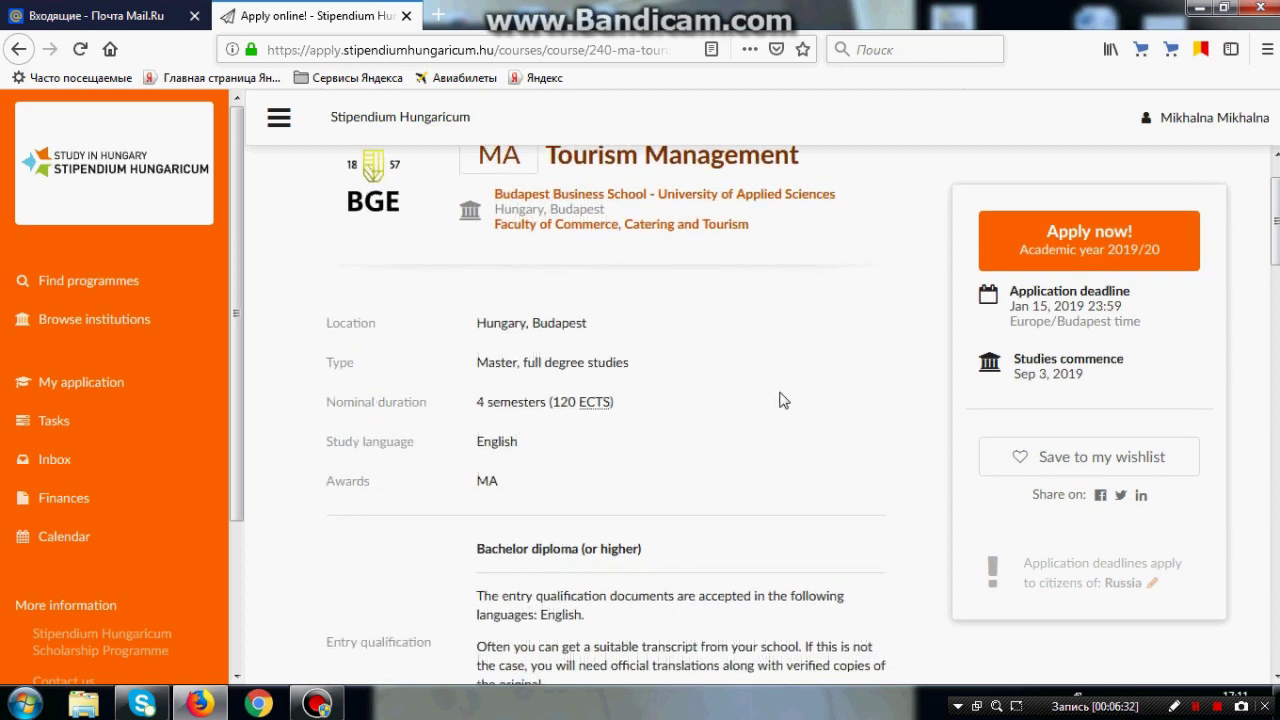
scroll(783, 399, "down", 1)
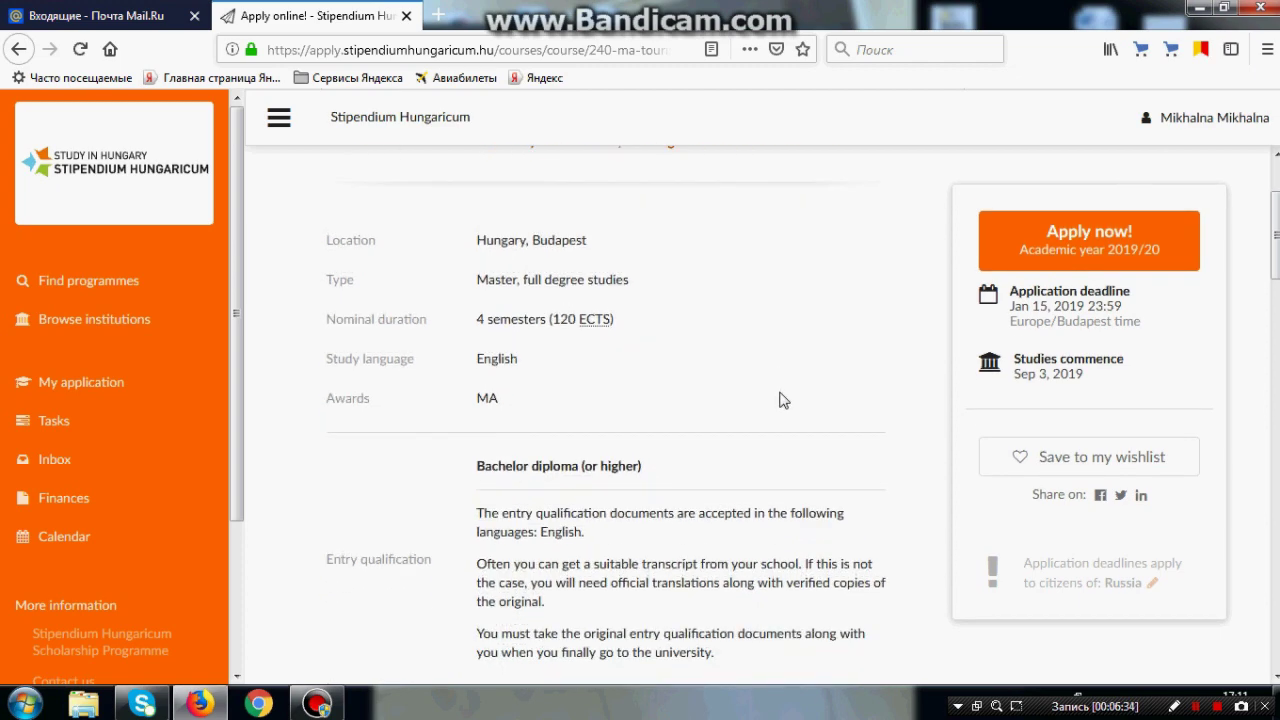
scroll(783, 399, "down", 1)
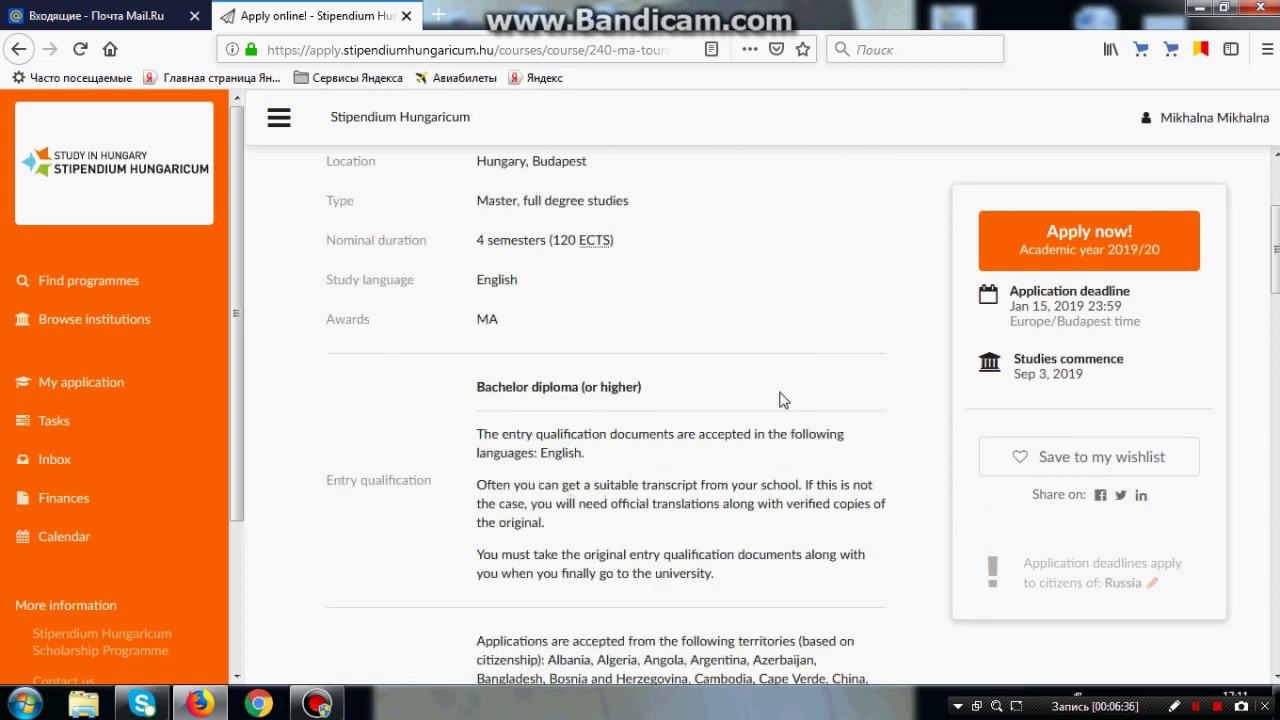
scroll(783, 399, "down", 4)
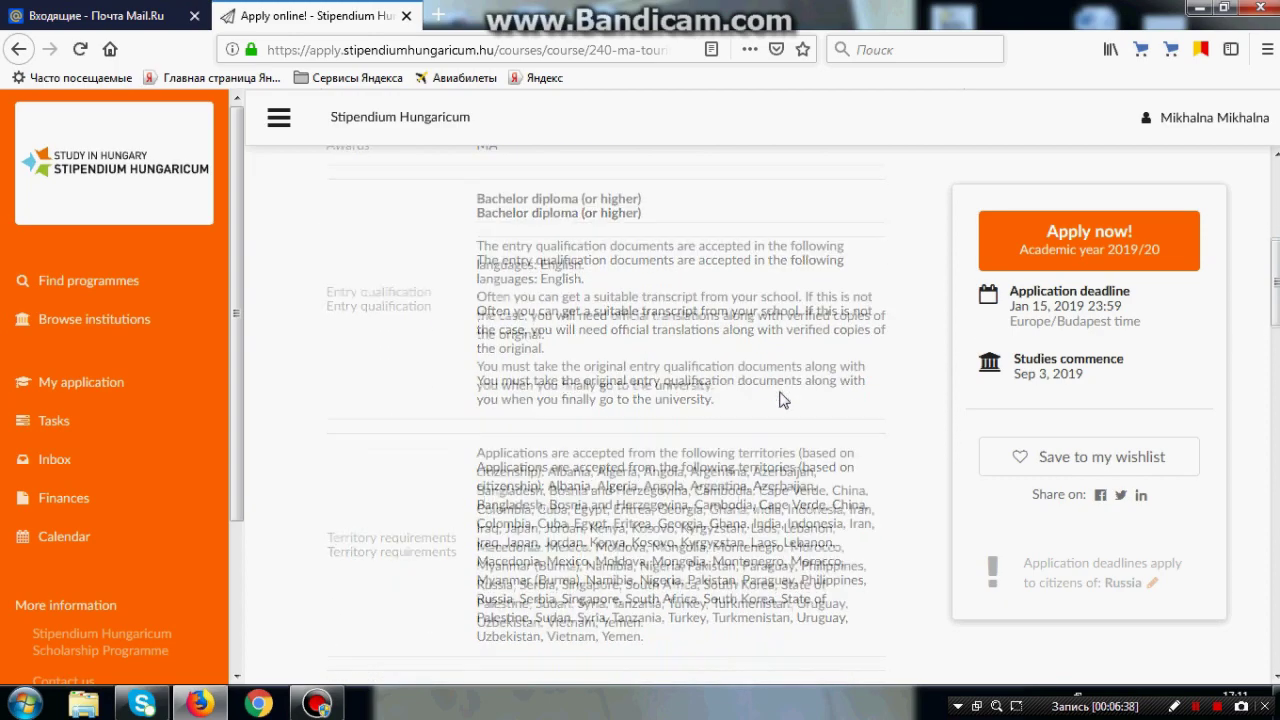
scroll(783, 399, "down", 1)
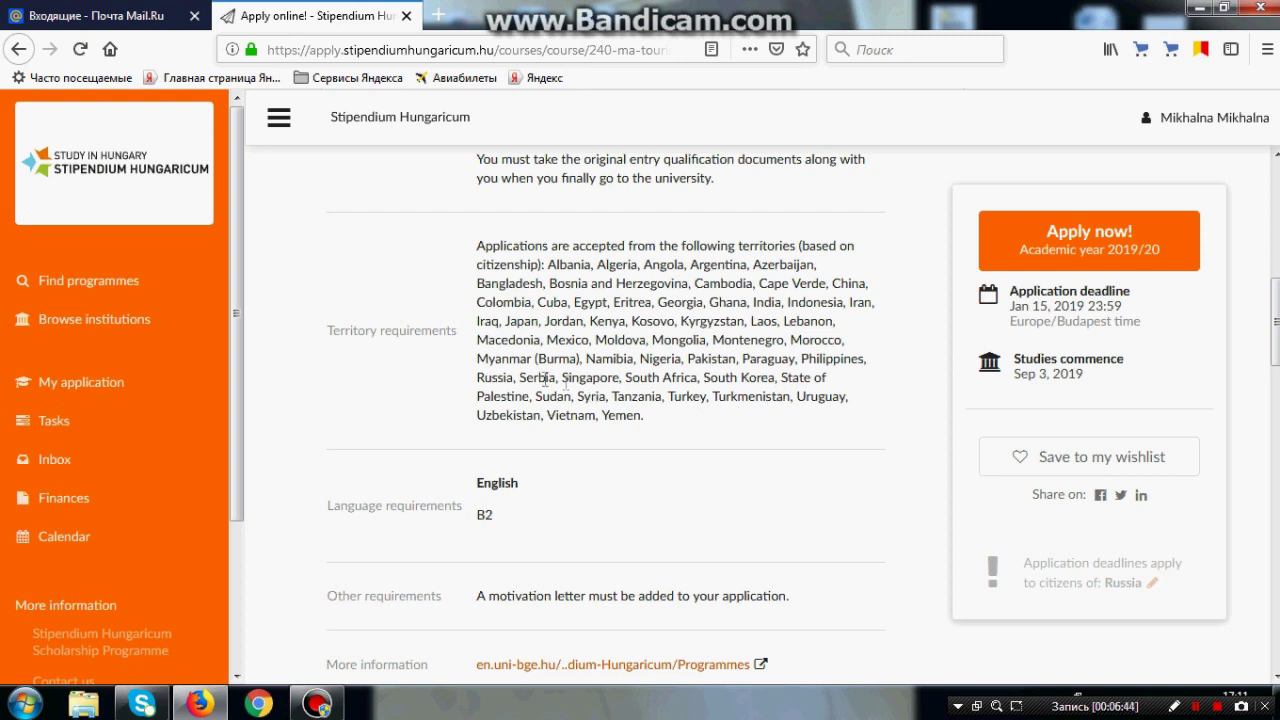
left_click_drag(477, 378, 515, 378)
scroll(705, 455, "down", 4)
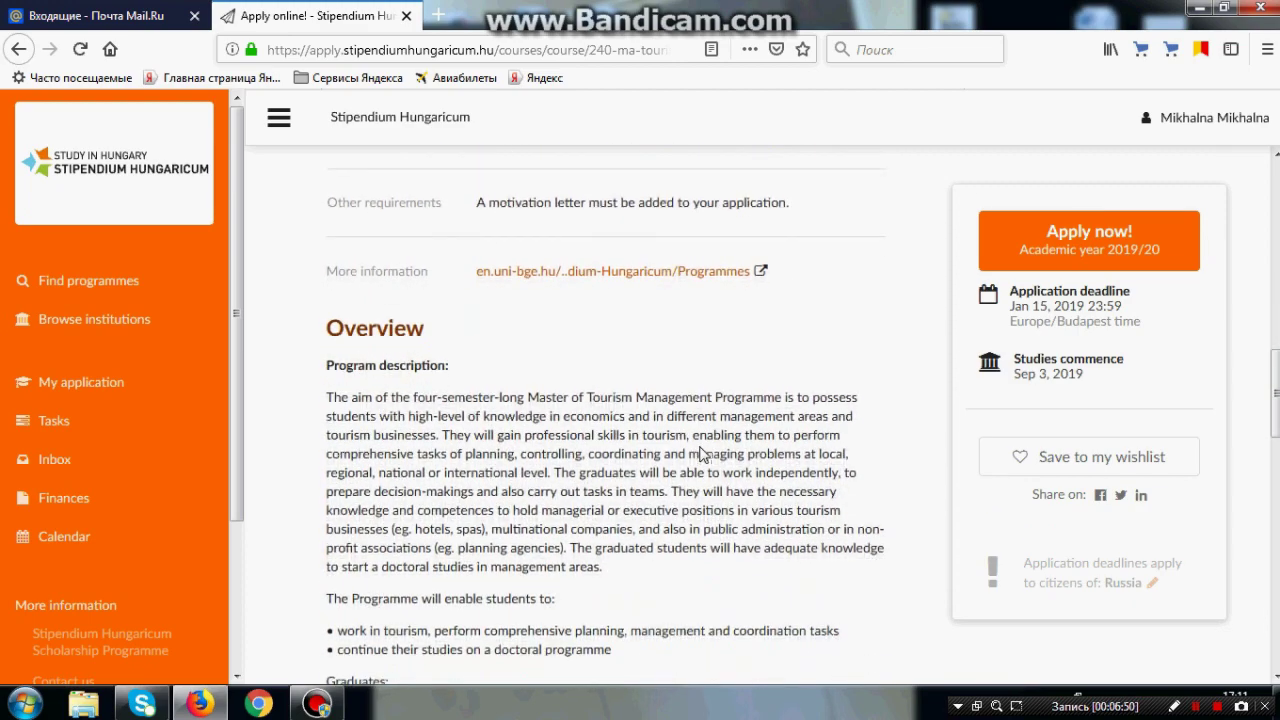
scroll(703, 453, "down", 6)
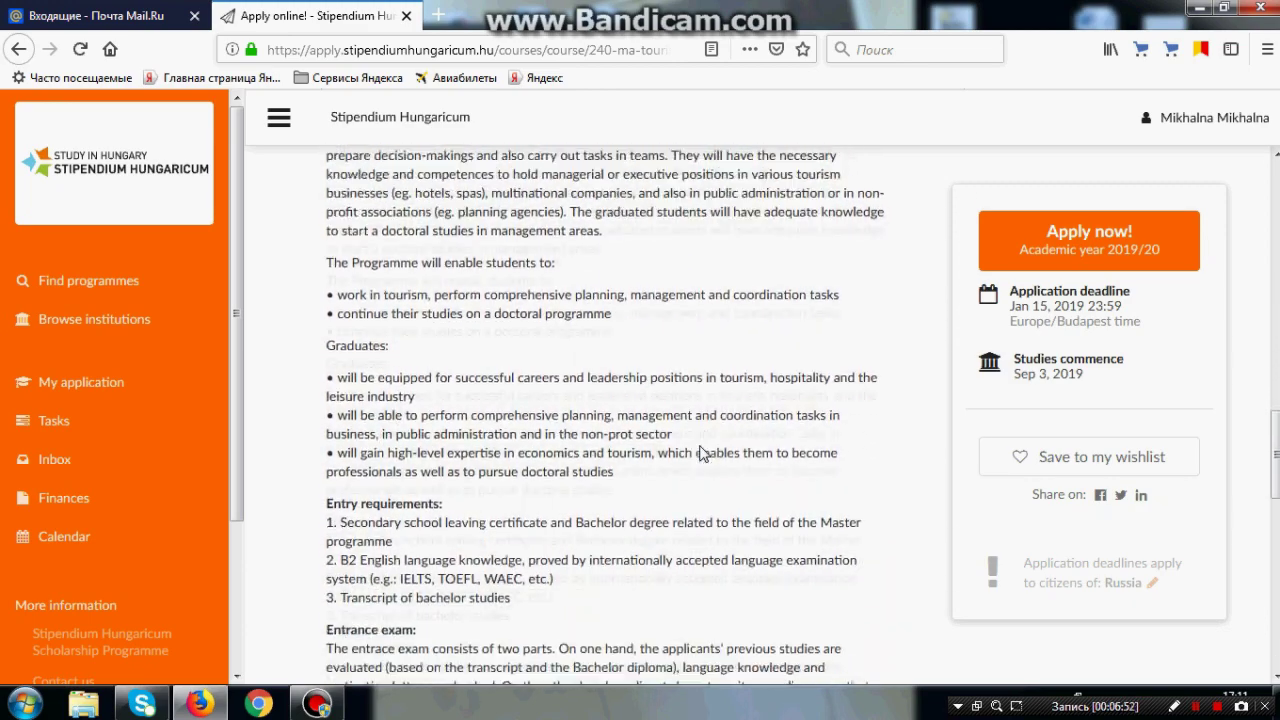
scroll(703, 453, "down", 3)
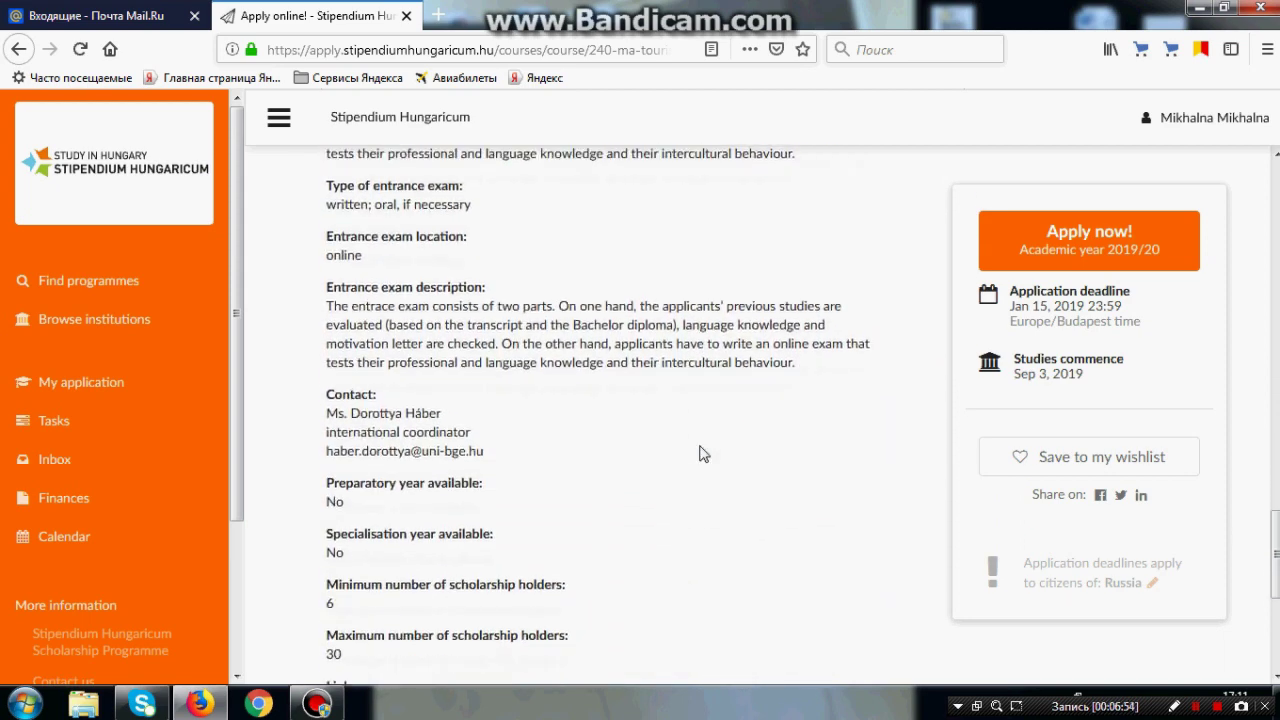
left_click_drag(328, 337, 522, 406)
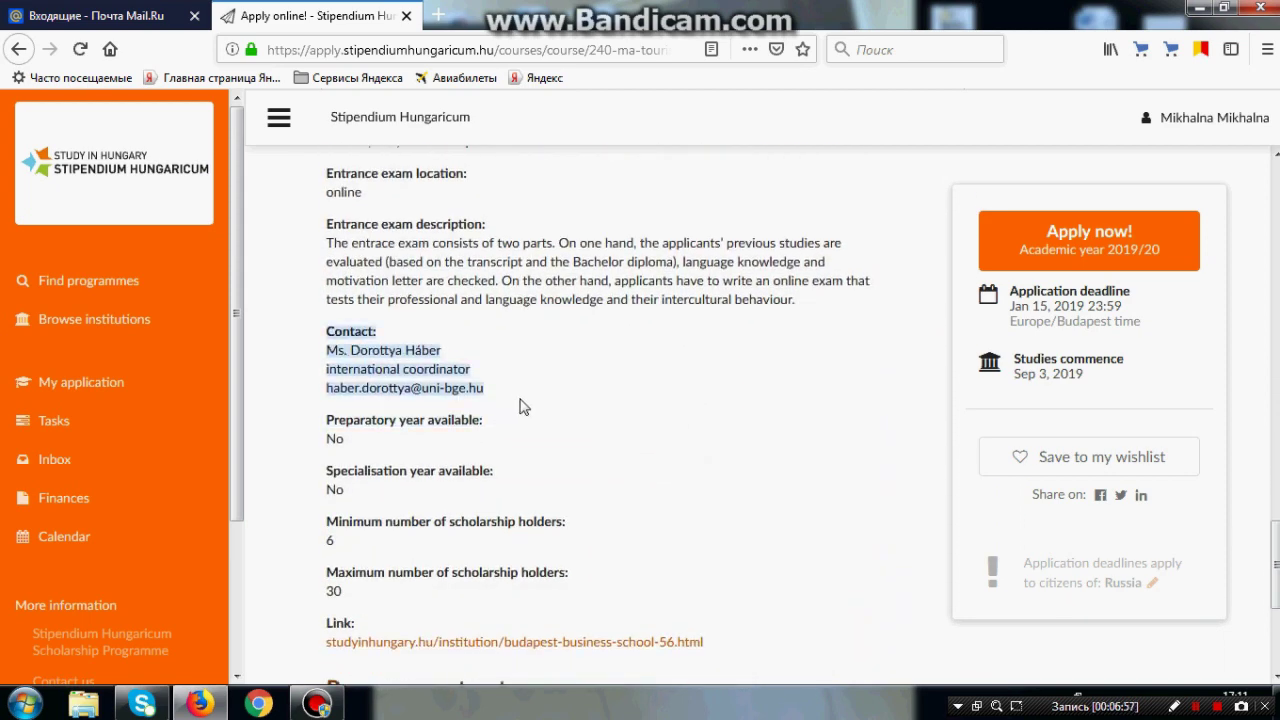
left_click(14, 60)
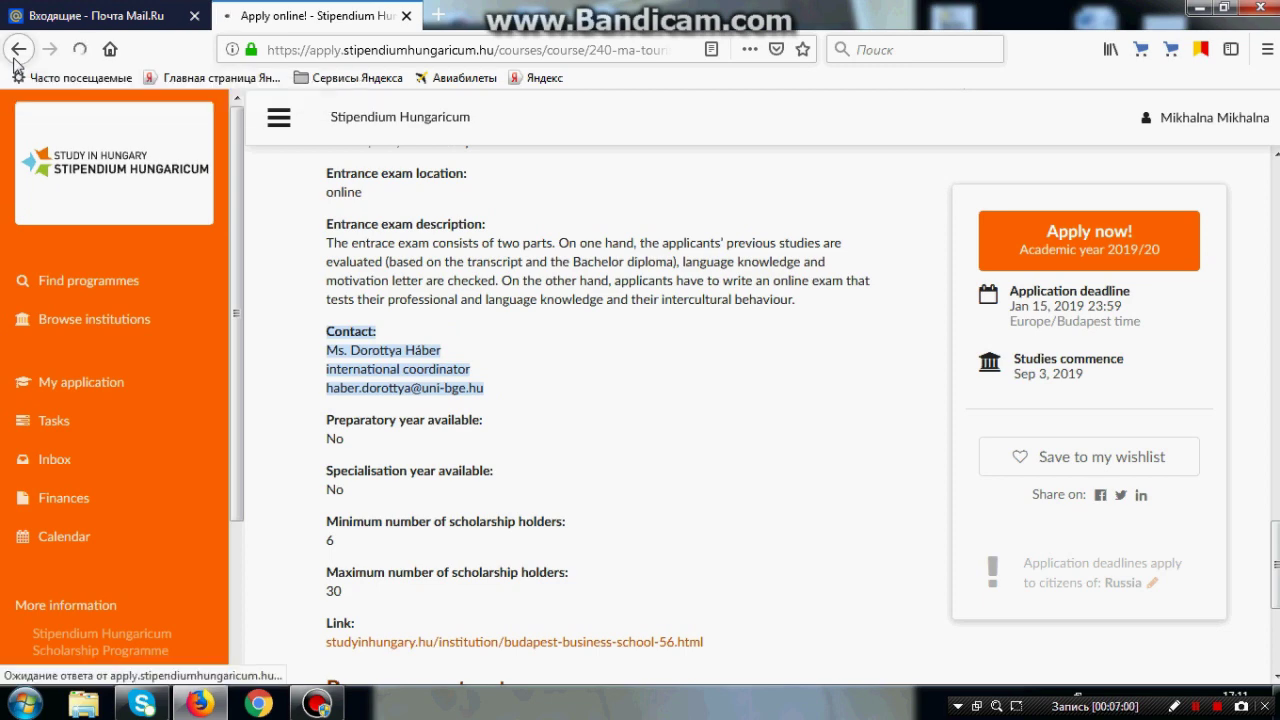
Step: Apply for Budapest Business School's Tourism Management and choose to add more programme choices
scroll(640, 270, "down", 5)
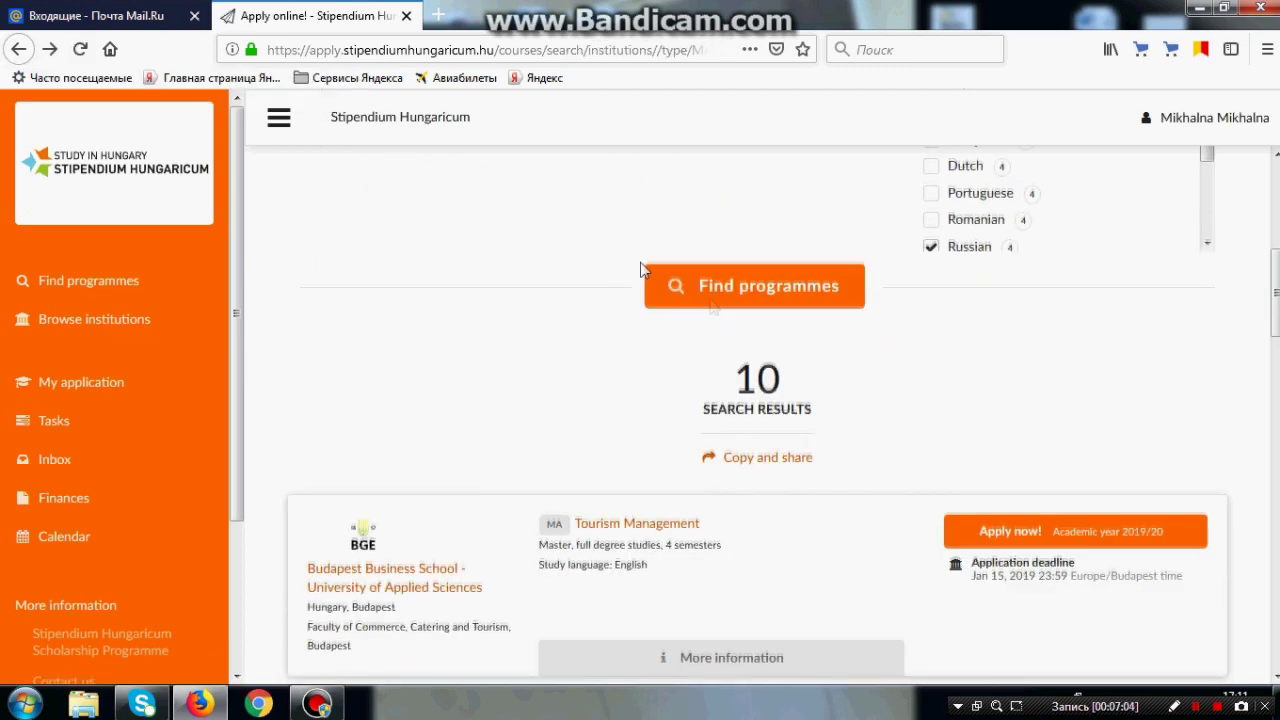
left_click(1069, 466)
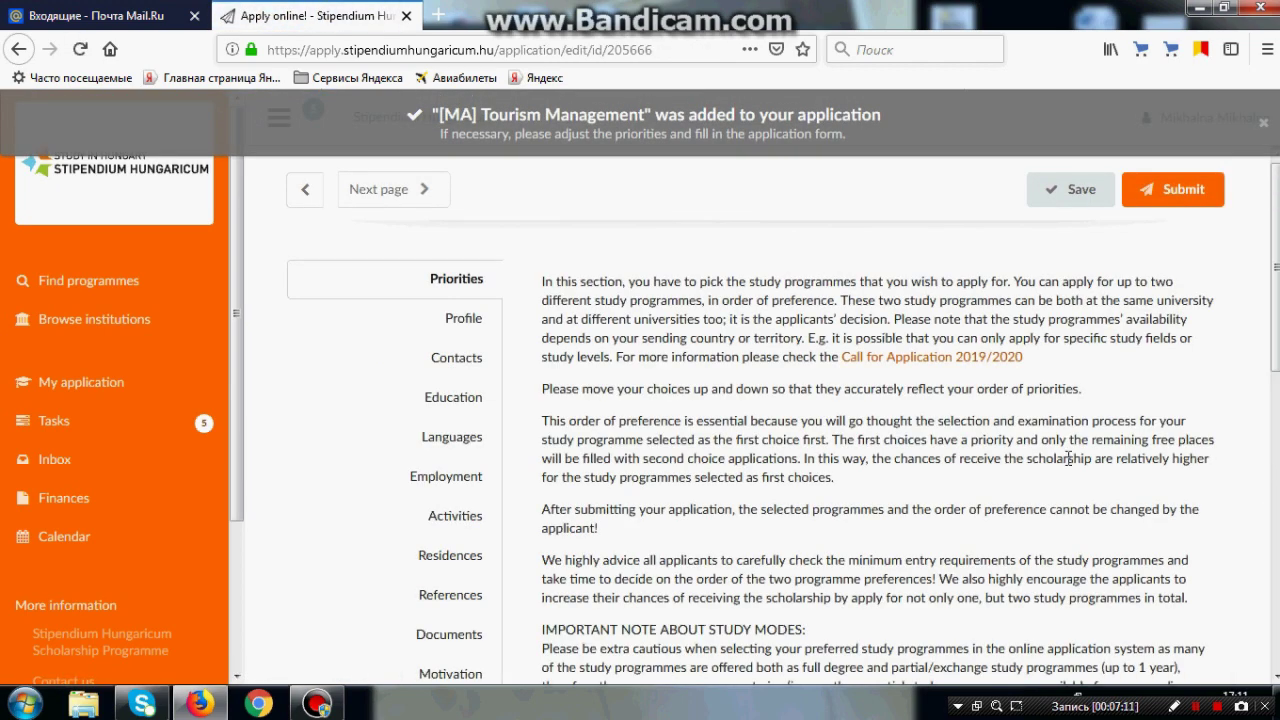
scroll(1060, 455, "down", 4)
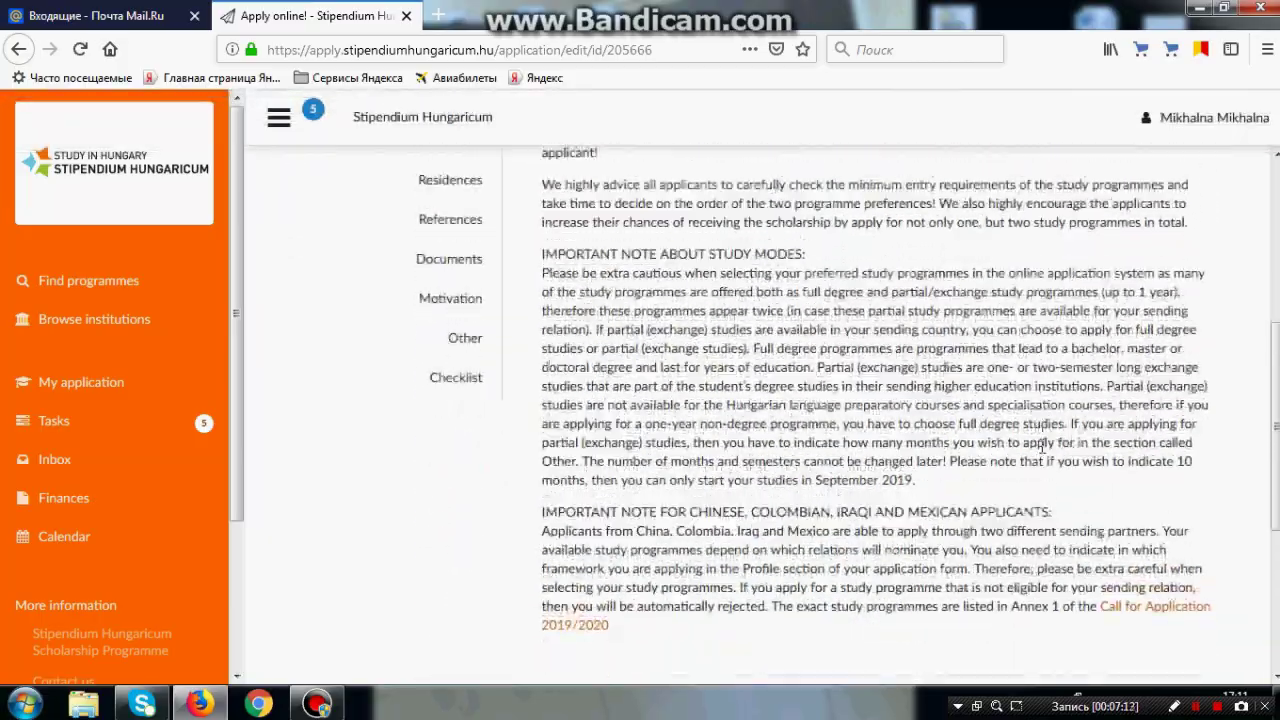
scroll(1041, 447, "down", 3)
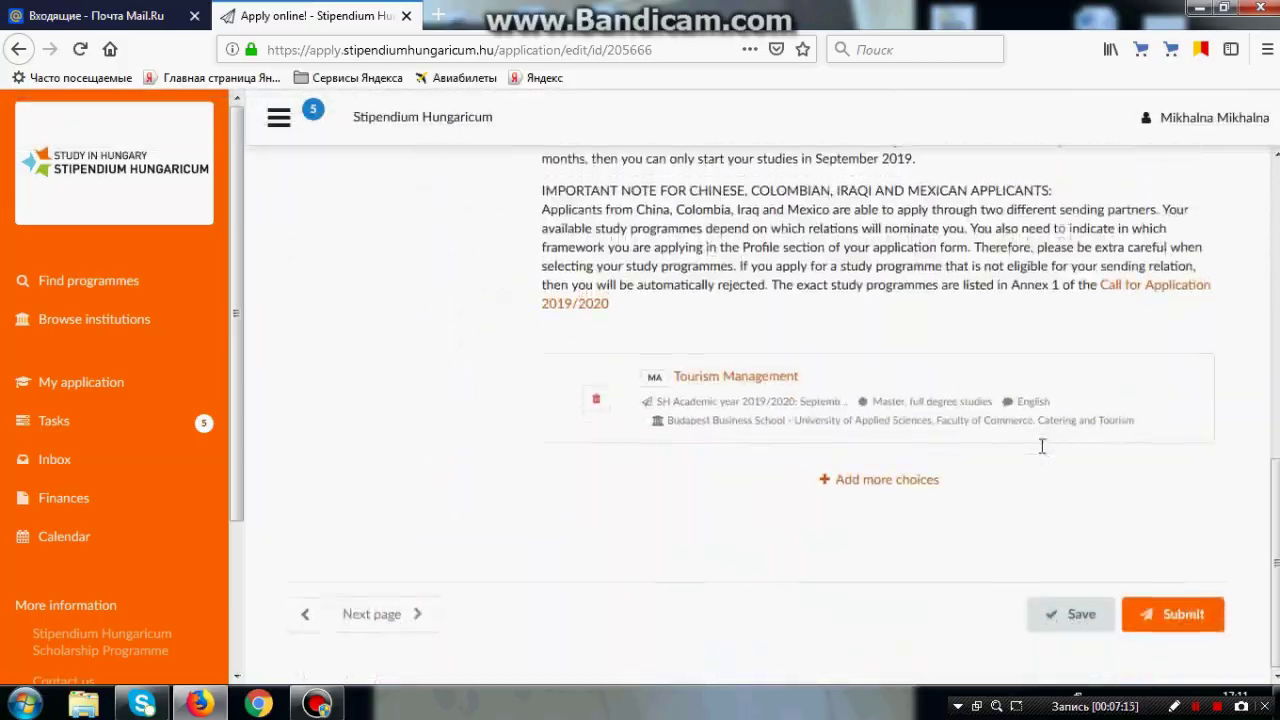
left_click(922, 482)
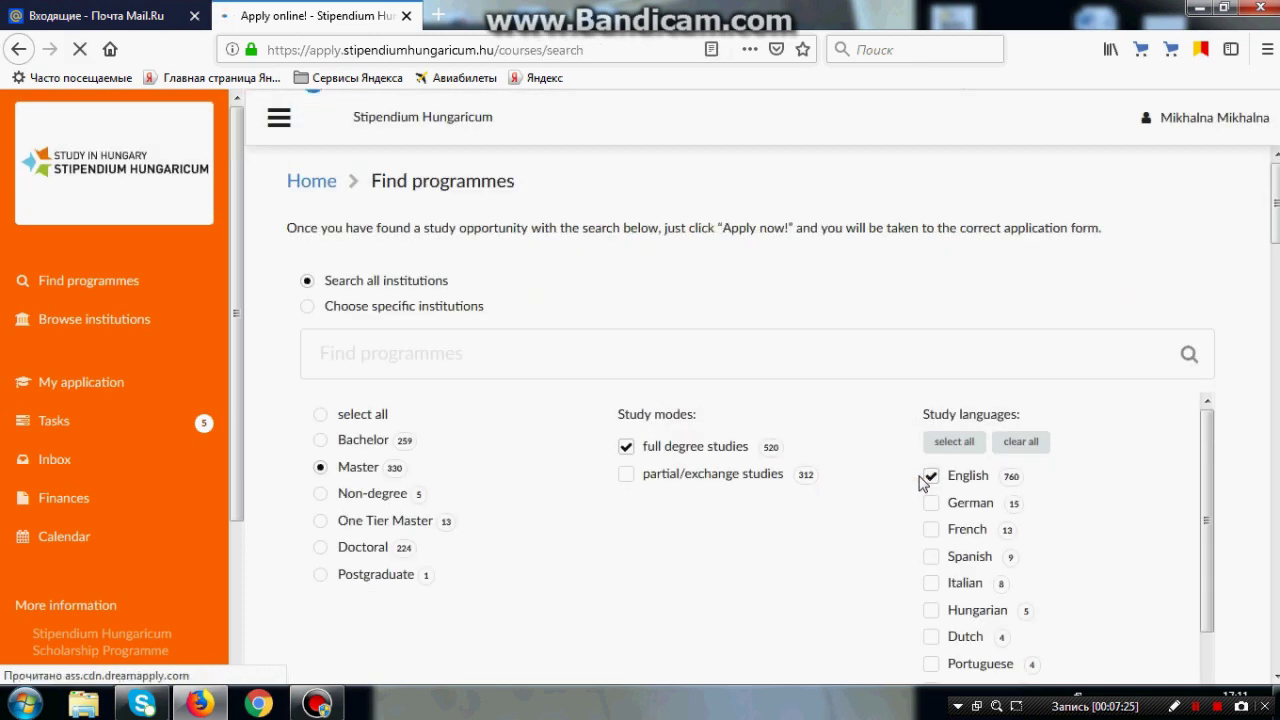
Step: Search for 'Eszterhazy Karoly University' programmes and apply for its Tourism Management MA
left_click(421, 366)
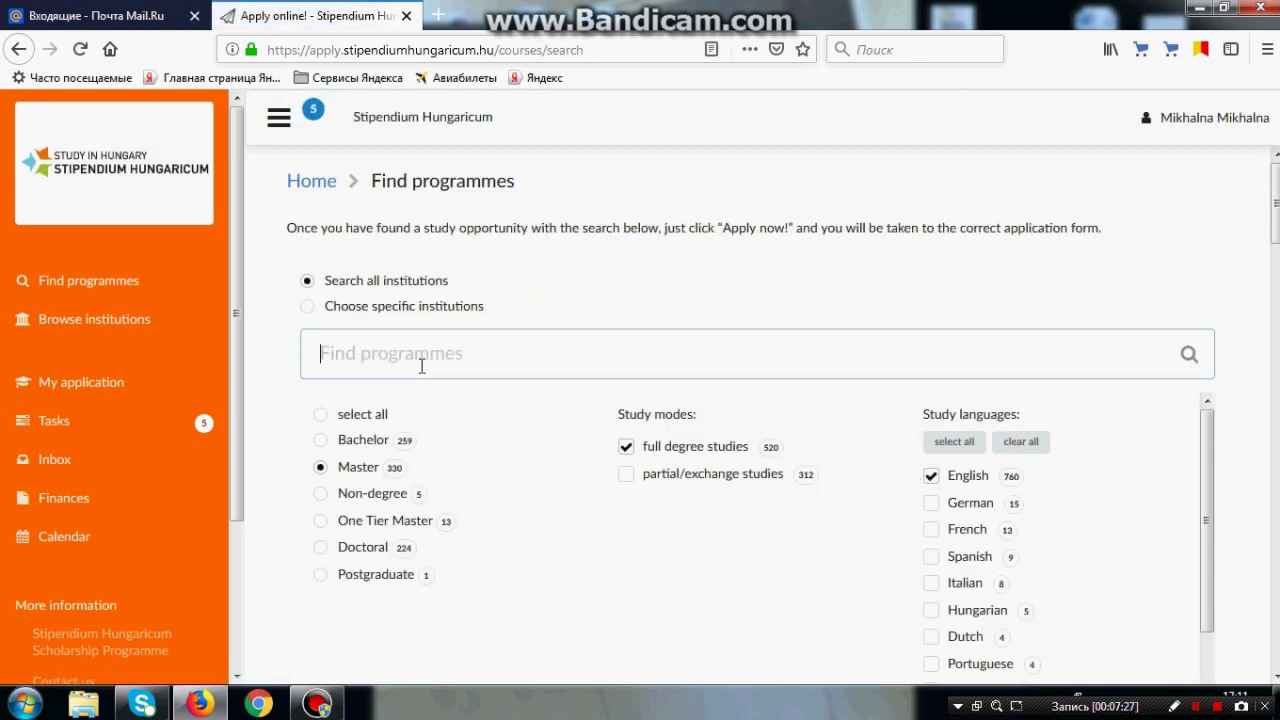
type("Eszterha")
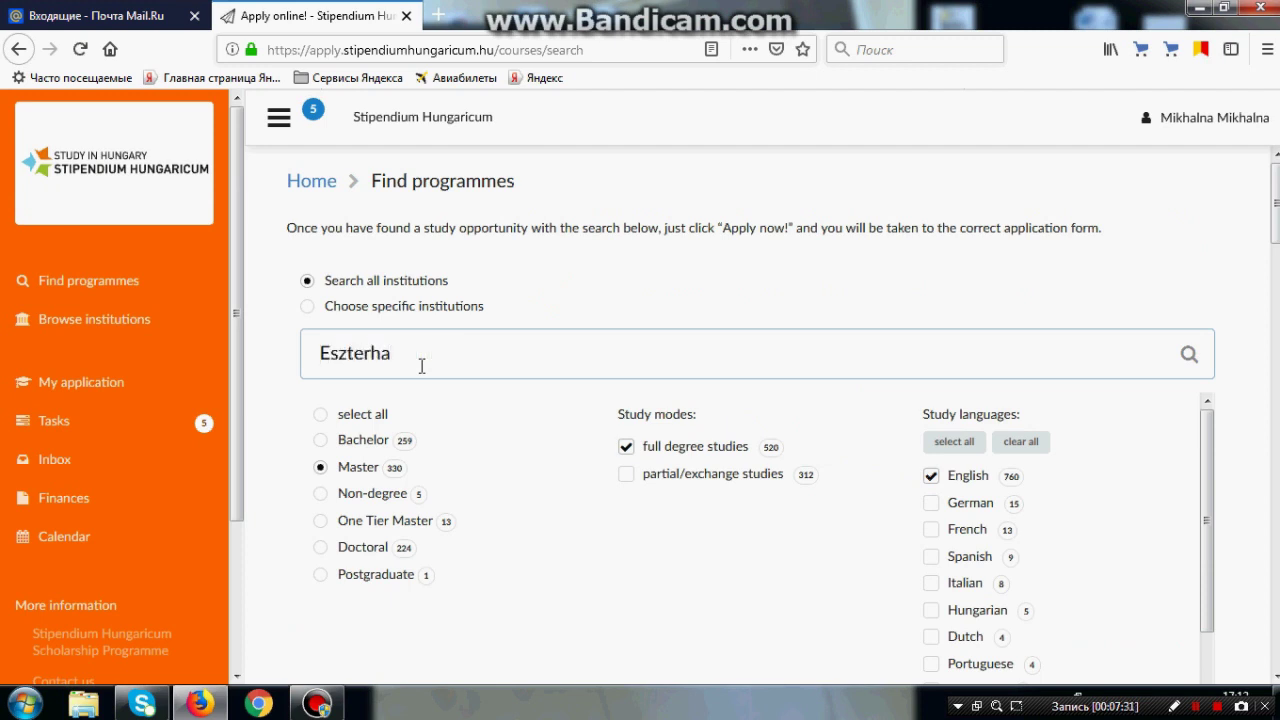
type("zy Karoly University")
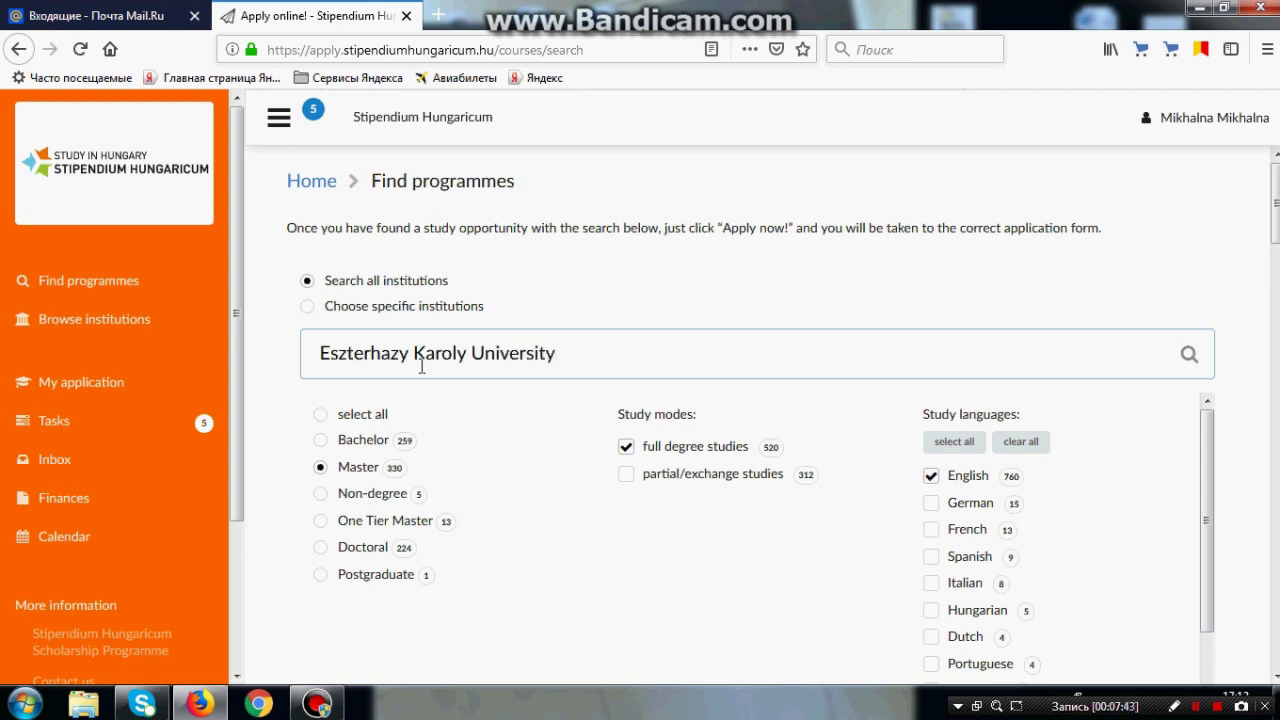
scroll(517, 454, "down", 3)
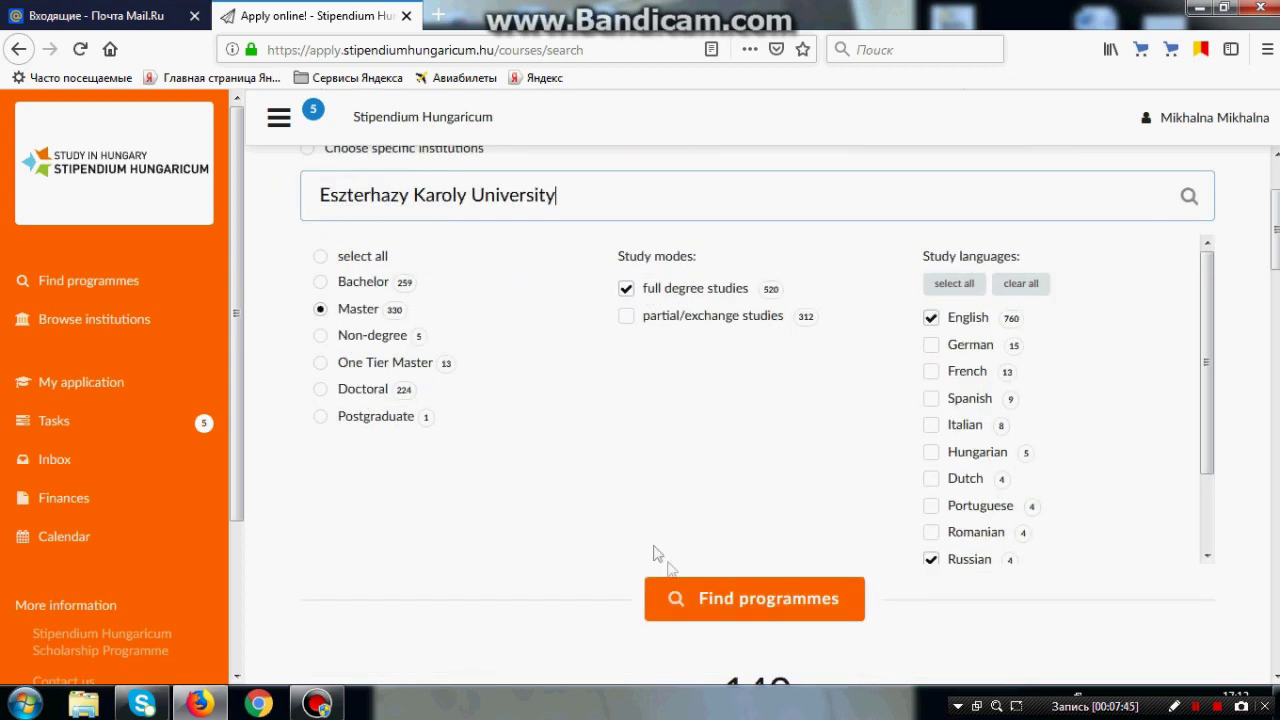
left_click(758, 600)
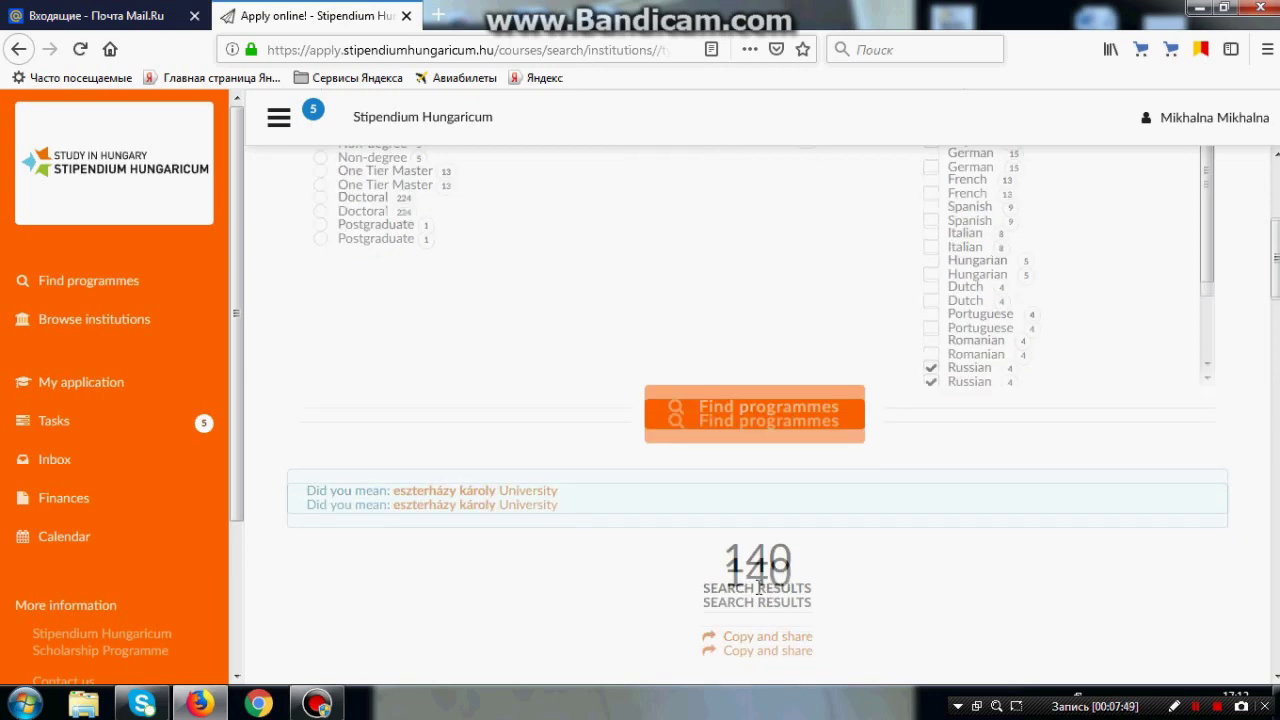
scroll(843, 575, "down", 1)
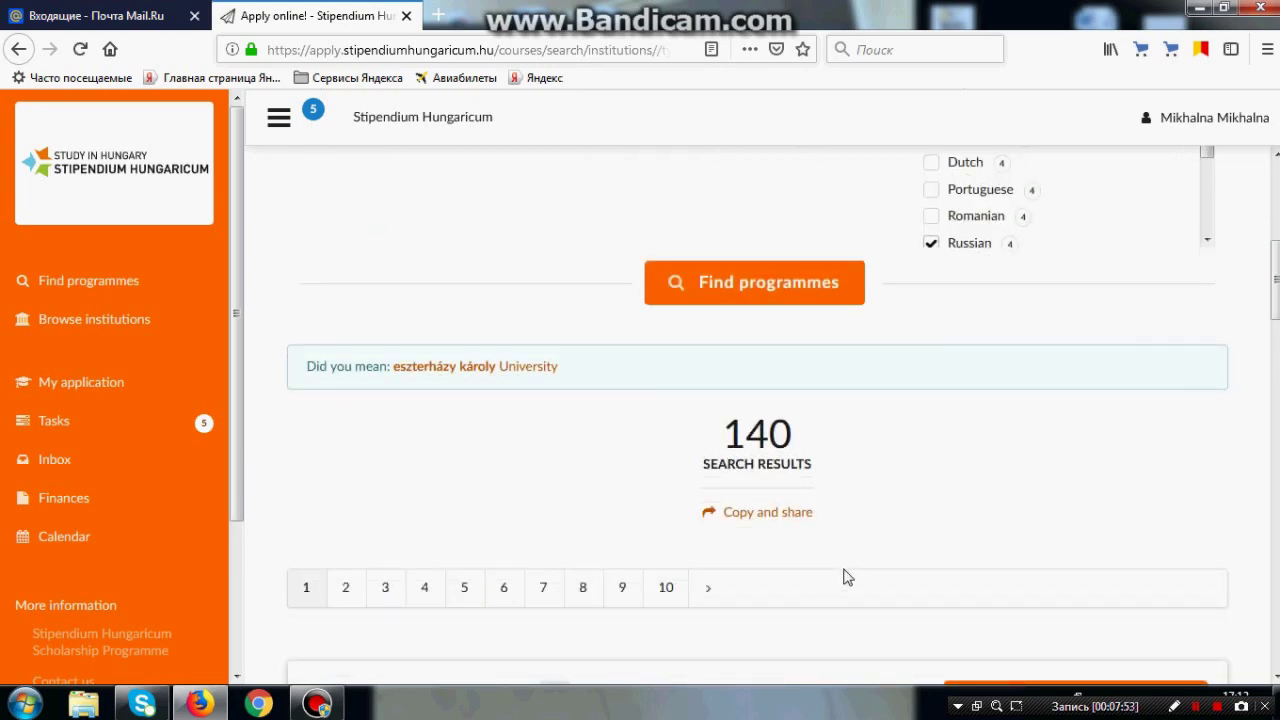
scroll(843, 577, "down", 5)
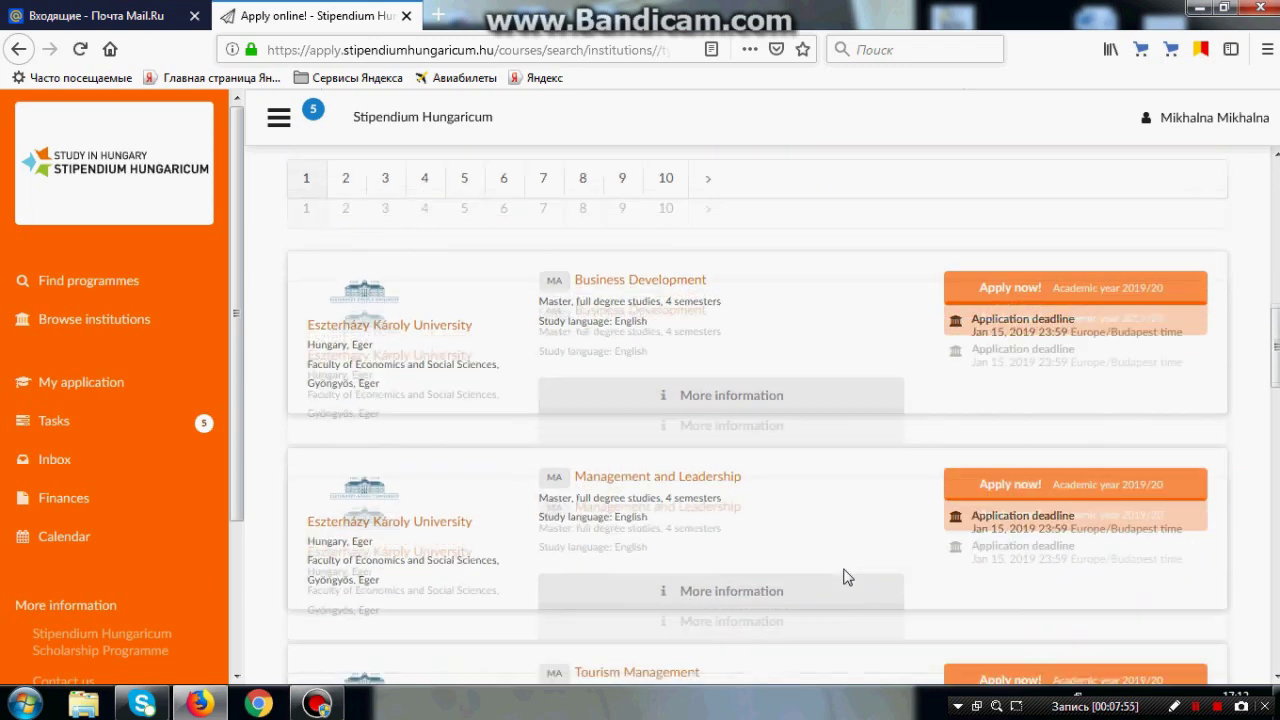
scroll(843, 577, "down", 1)
scroll(843, 577, "down", 1)
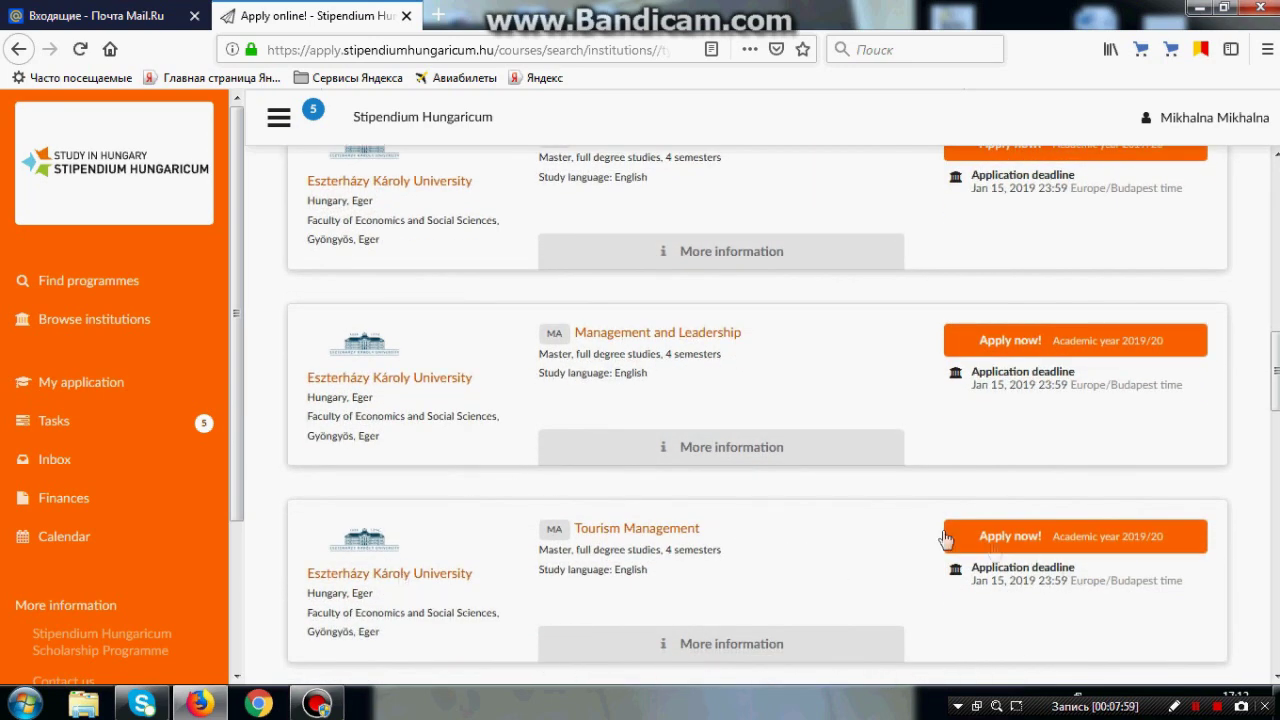
left_click(1049, 548)
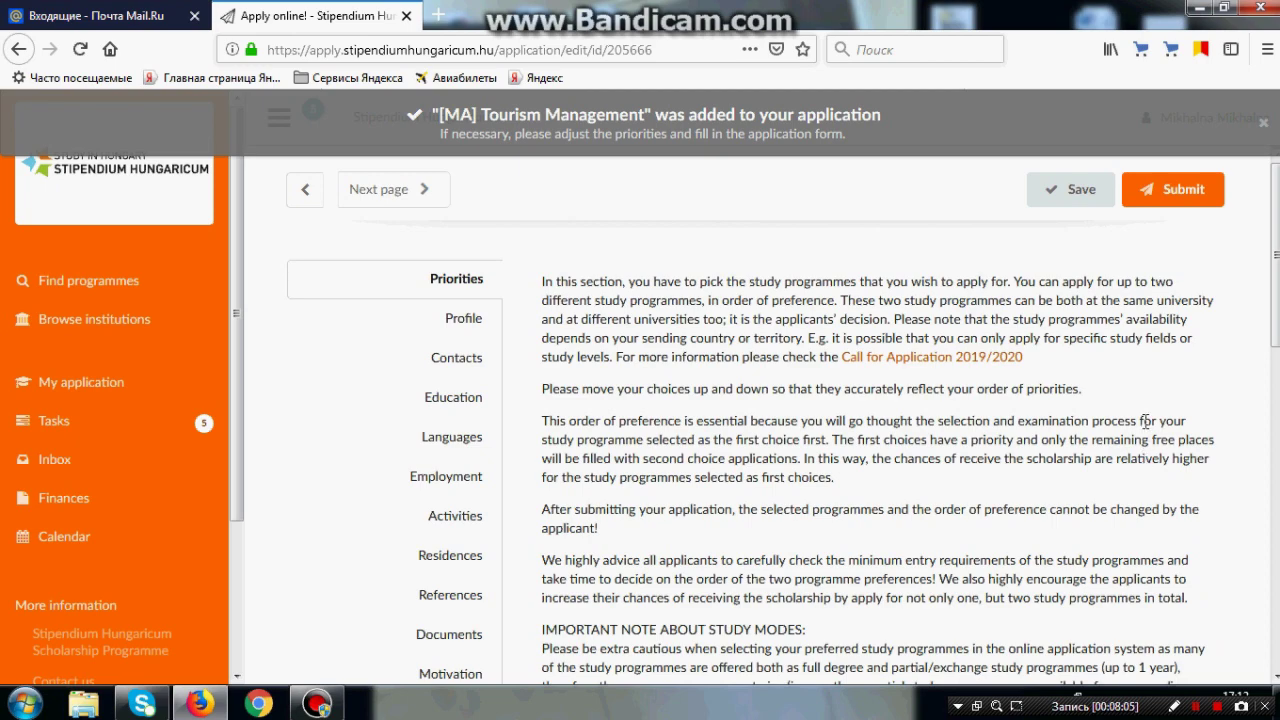
Step: Scroll to the chosen programmes list, dismiss the Windows colour-scheme warning, and check the first choice
scroll(1147, 400, "down", 4)
scroll(1147, 385, "down", 4)
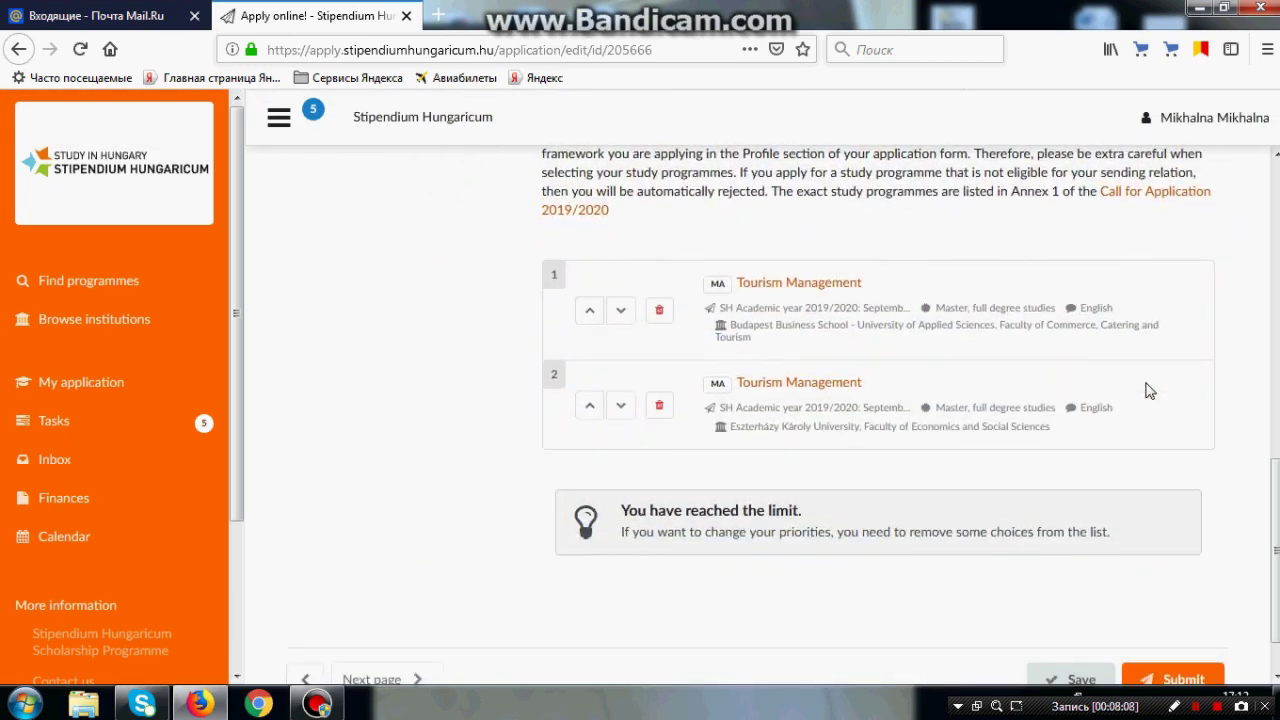
scroll(1150, 391, "down", 1)
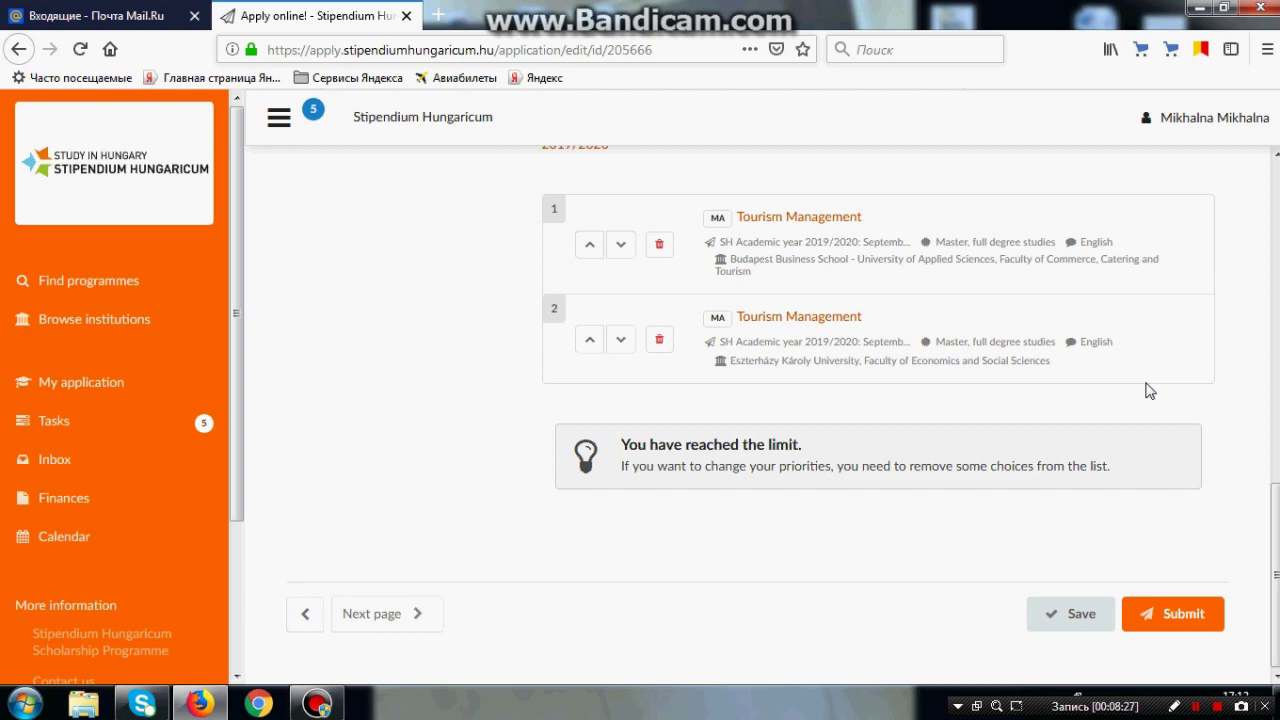
left_click(849, 133)
left_click_drag(730, 258, 849, 264)
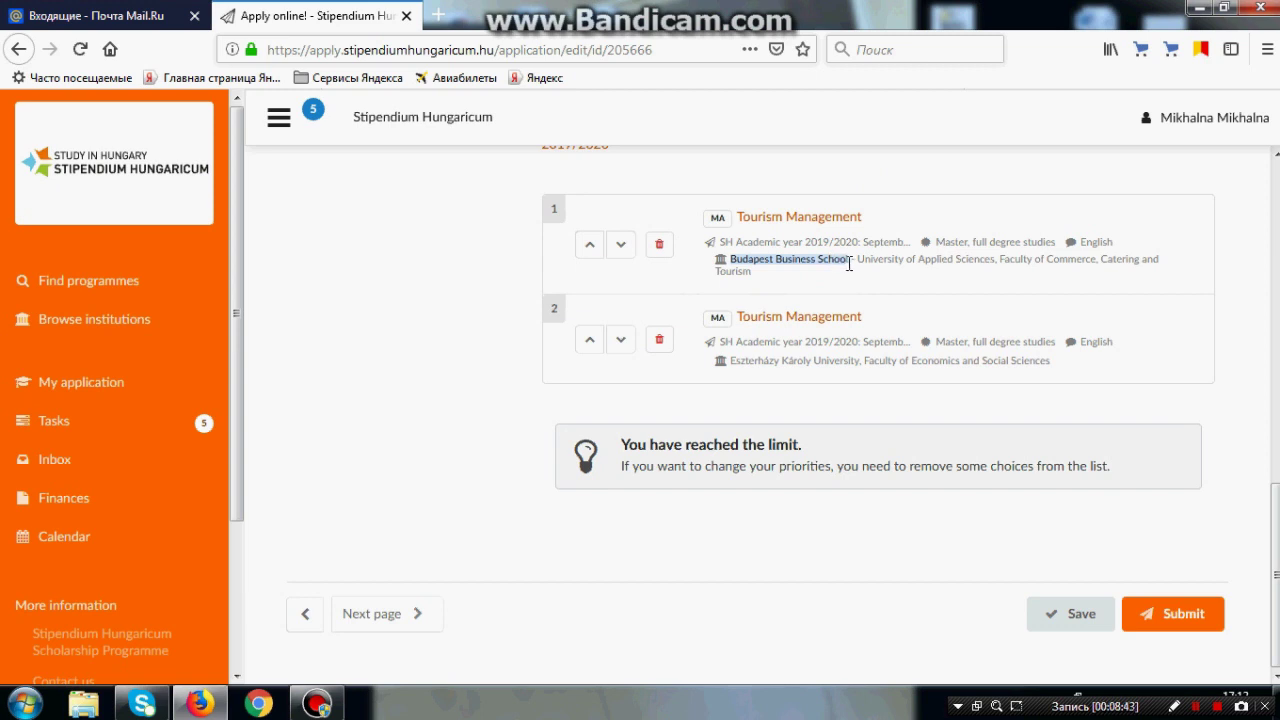
left_click(853, 265)
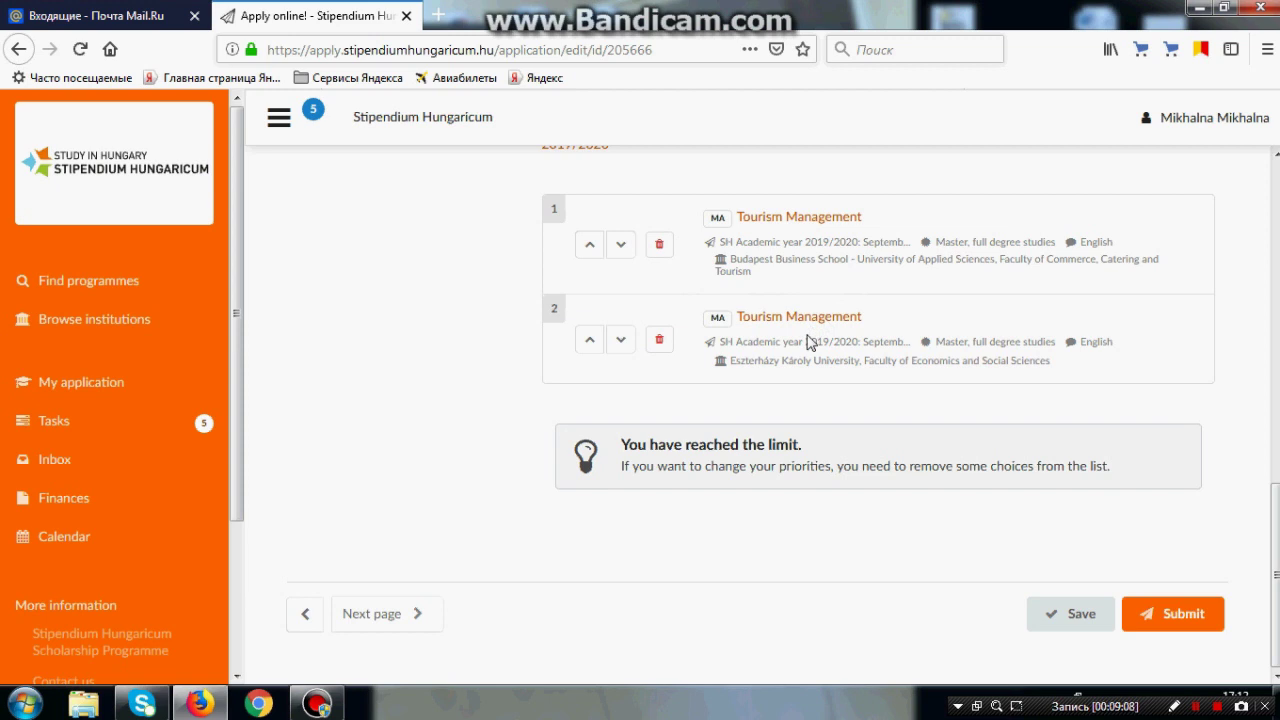
Step: Move Eszterházy's Tourism Management up to first priority, save, and go to the Profile section
left_click(590, 350)
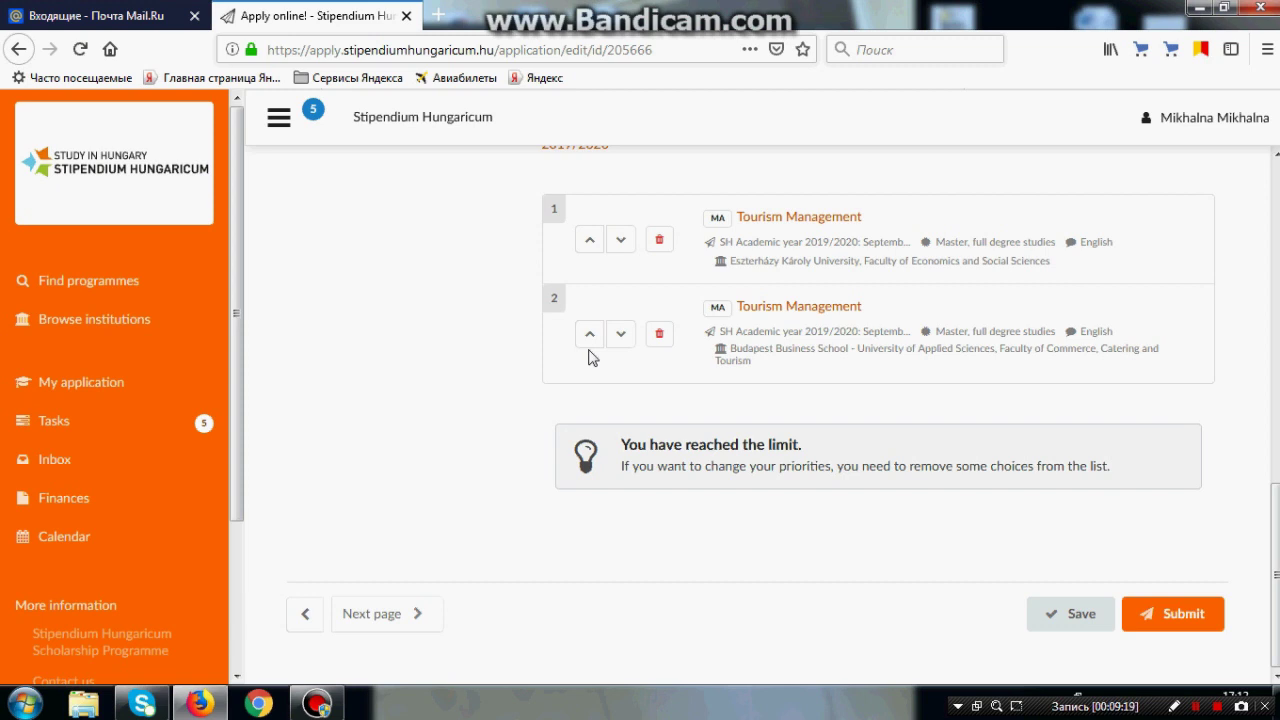
left_click(1055, 632)
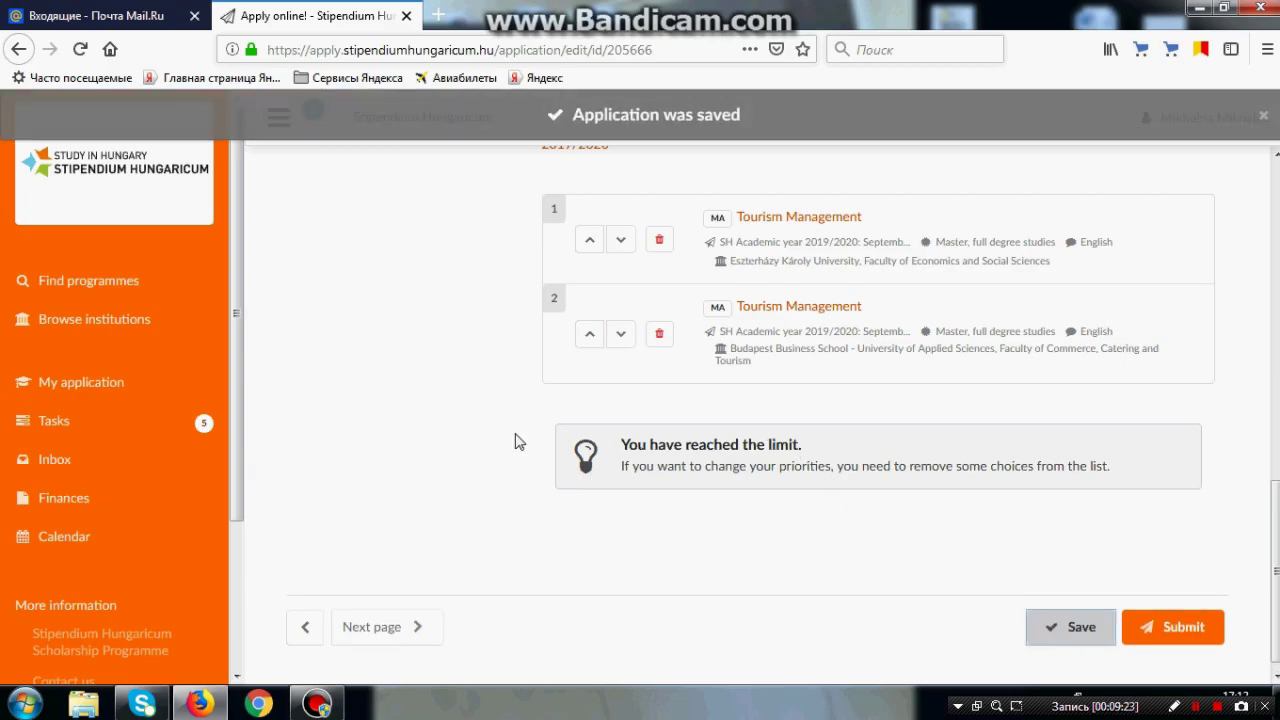
scroll(518, 442, "up", 1)
scroll(518, 442, "up", 10)
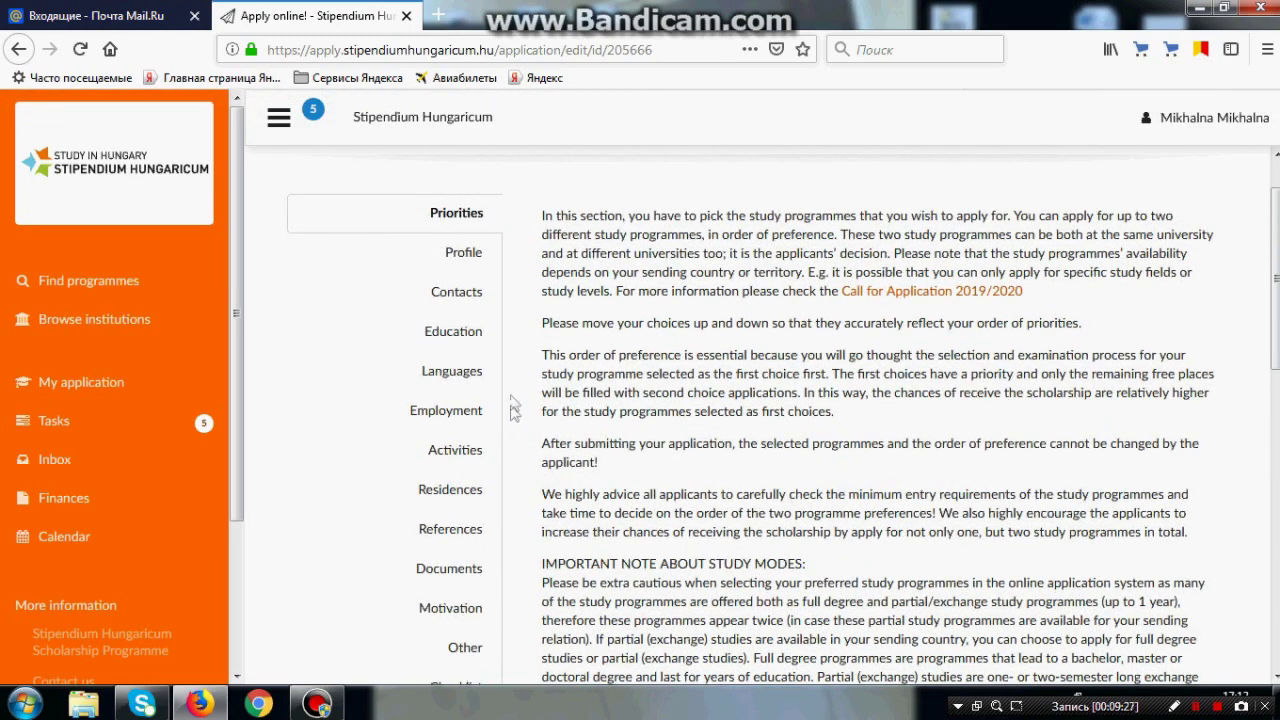
left_click(478, 258)
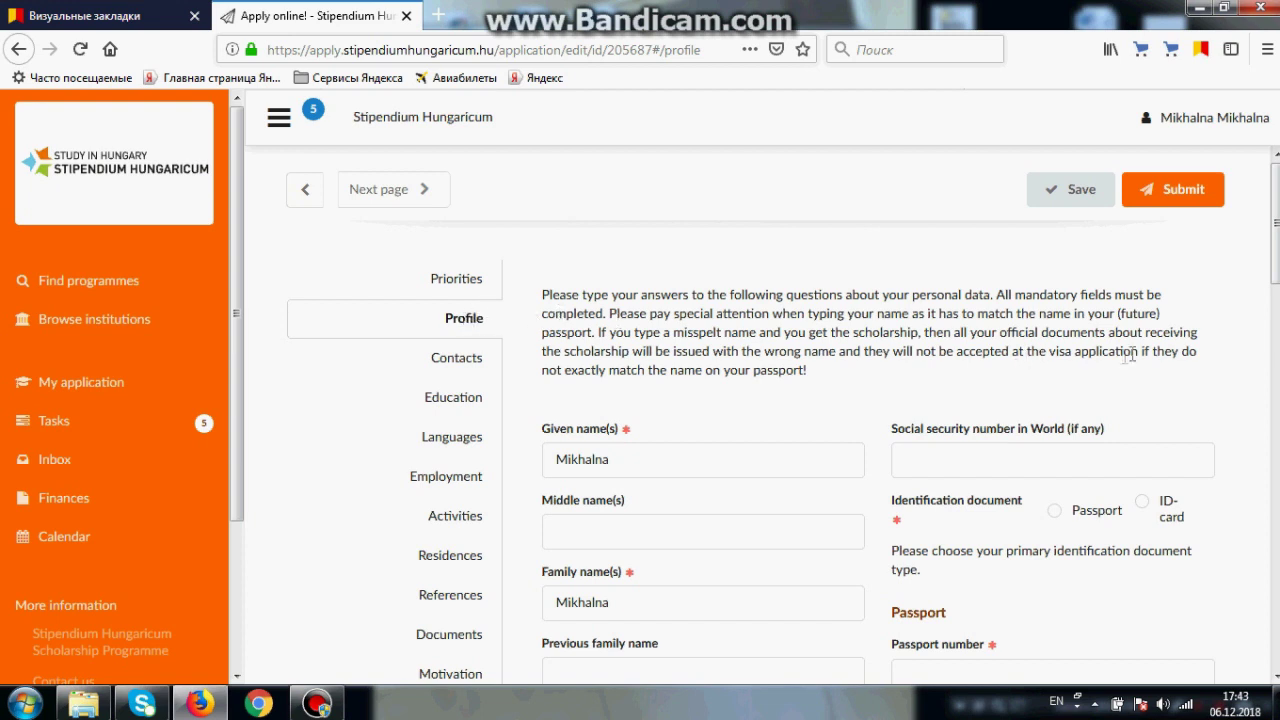
Step: Edit the applicant's given and family names and set the gender to female
scroll(743, 267, "down", 2)
scroll(650, 295, "up", 2)
scroll(1147, 349, "down", 3)
left_click(720, 225)
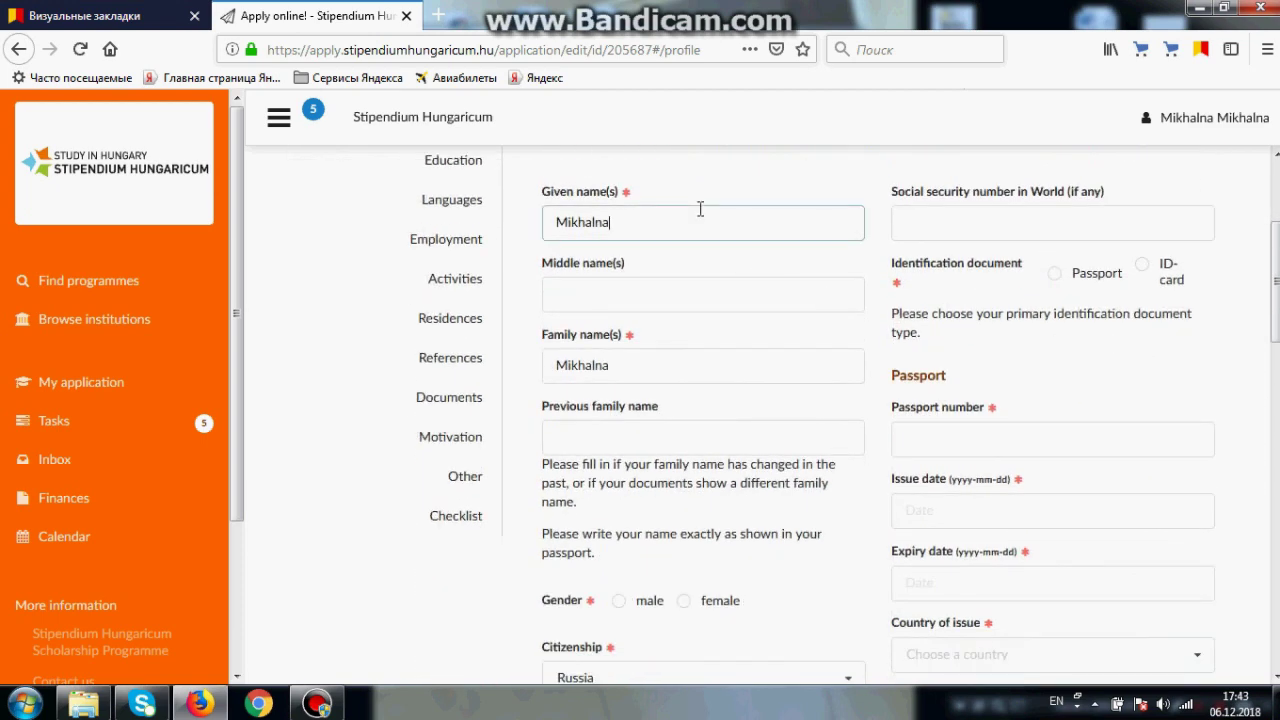
left_click(654, 374)
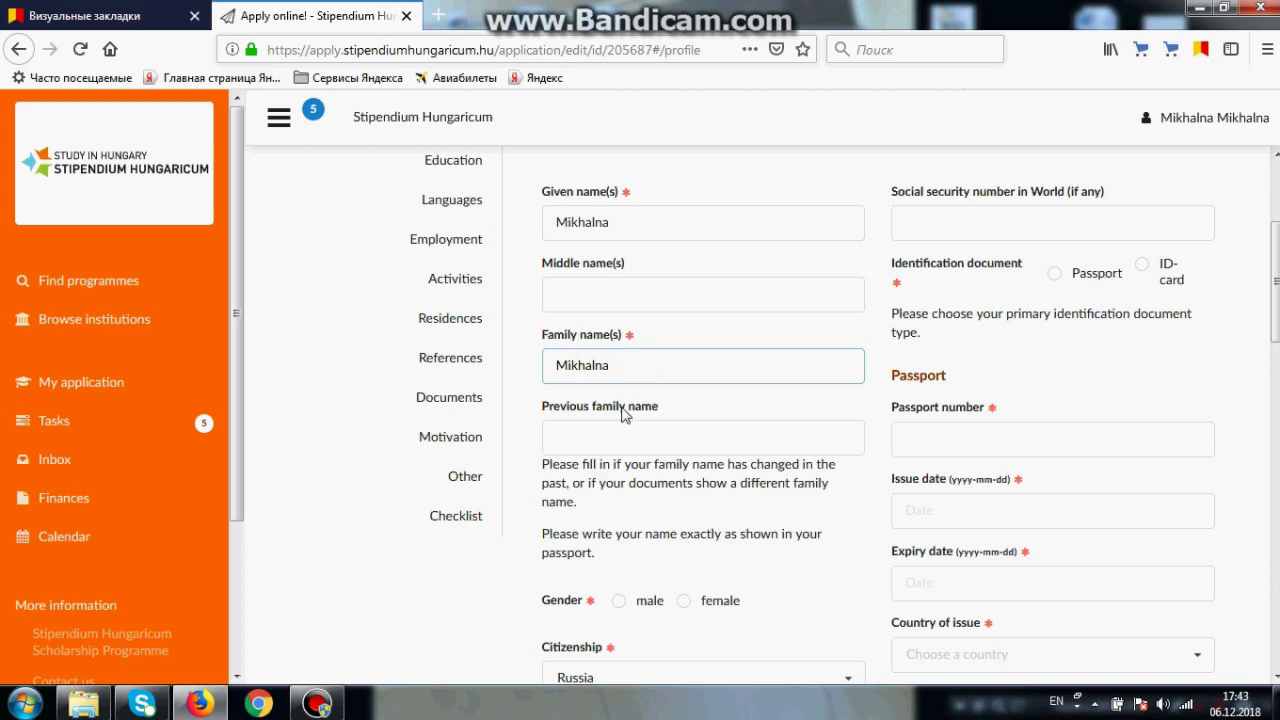
left_click(626, 414)
scroll(777, 443, "down", 3)
left_click(683, 364)
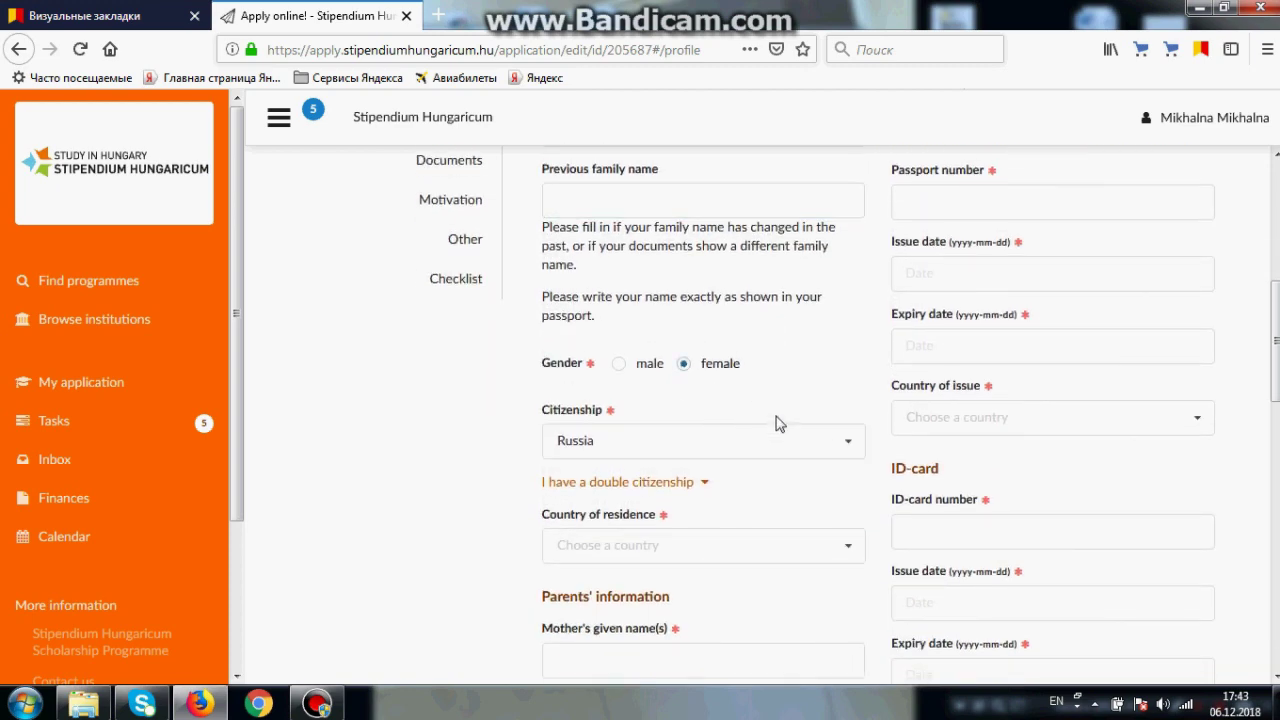
Step: Set the country of residence to Hungary using the 'hun' search
scroll(779, 418, "down", 2)
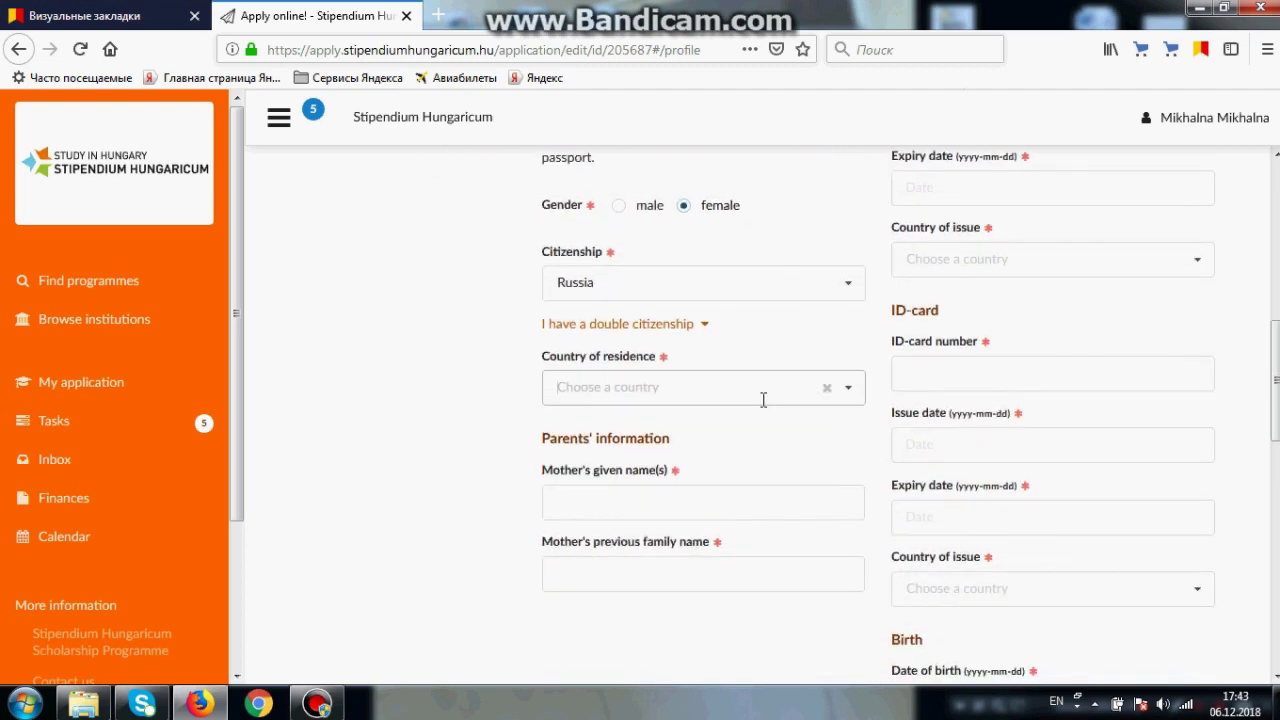
left_click(763, 397)
type("hun")
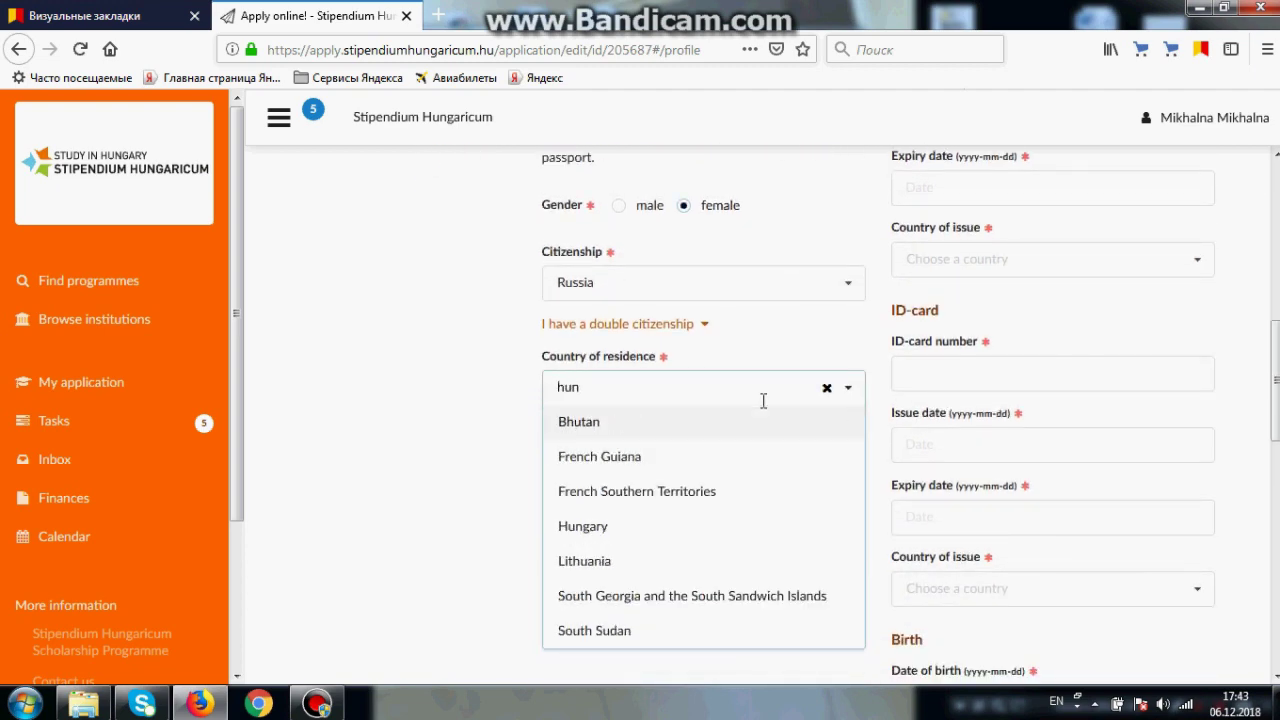
left_click(587, 526)
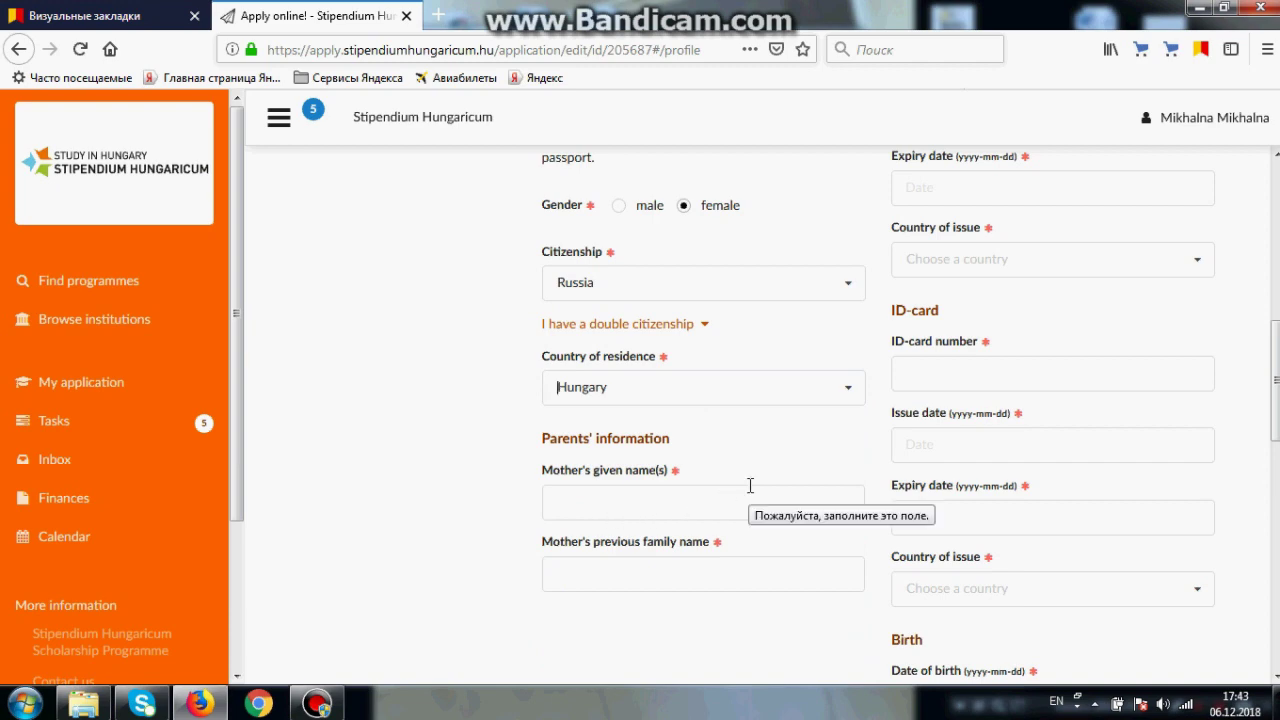
key("Tab")
key("Tab")
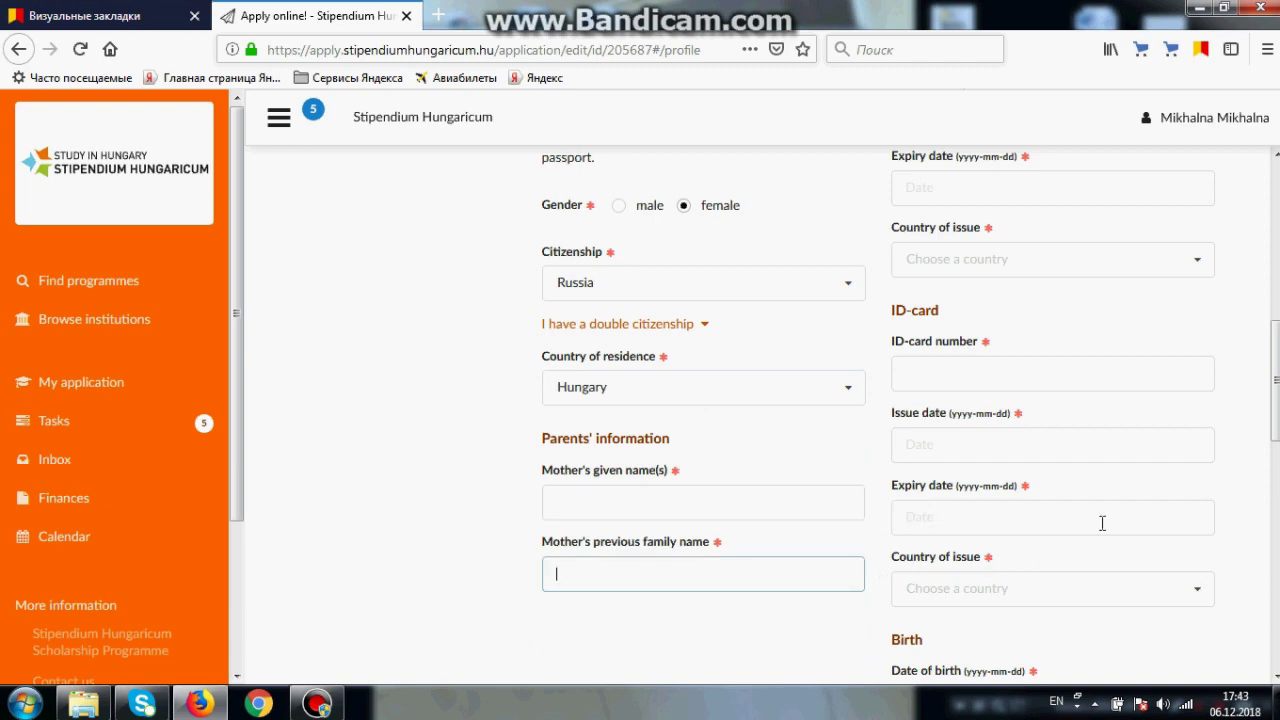
scroll(1106, 512, "up", 5)
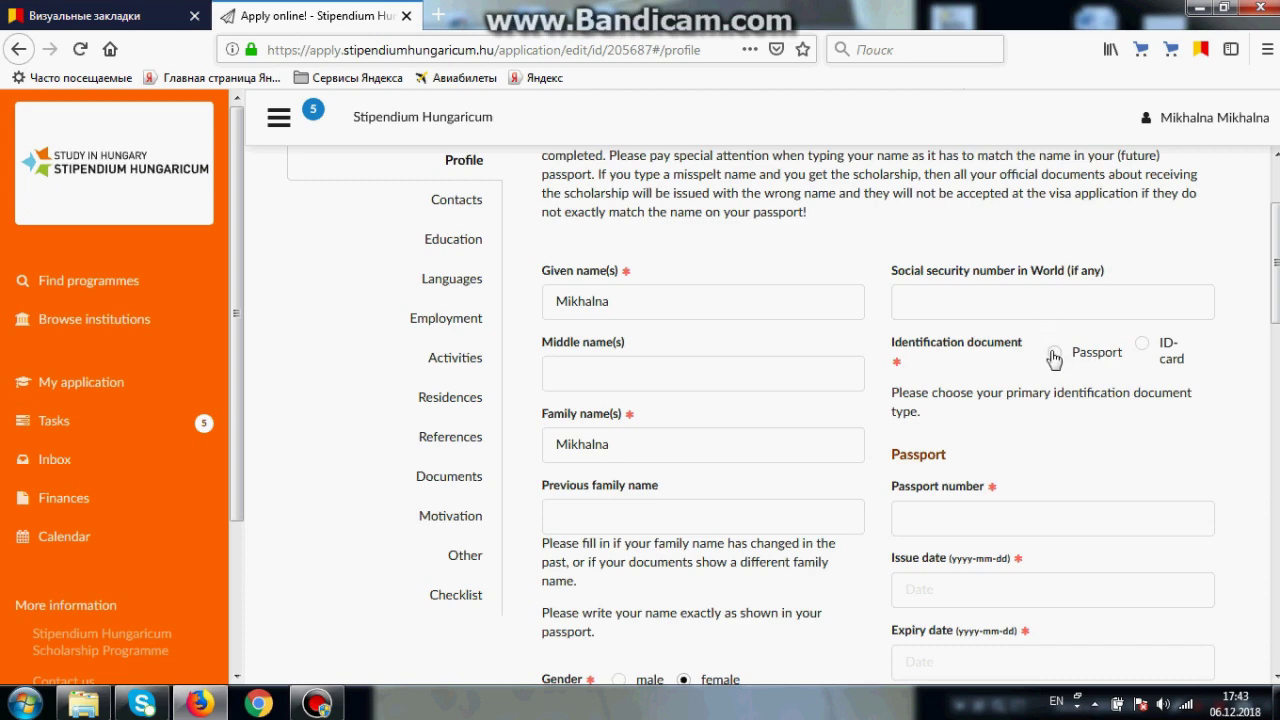
Step: Choose Passport as the identification document and set its country of issue to Russia
left_click(1054, 356)
scroll(1151, 416, "down", 4)
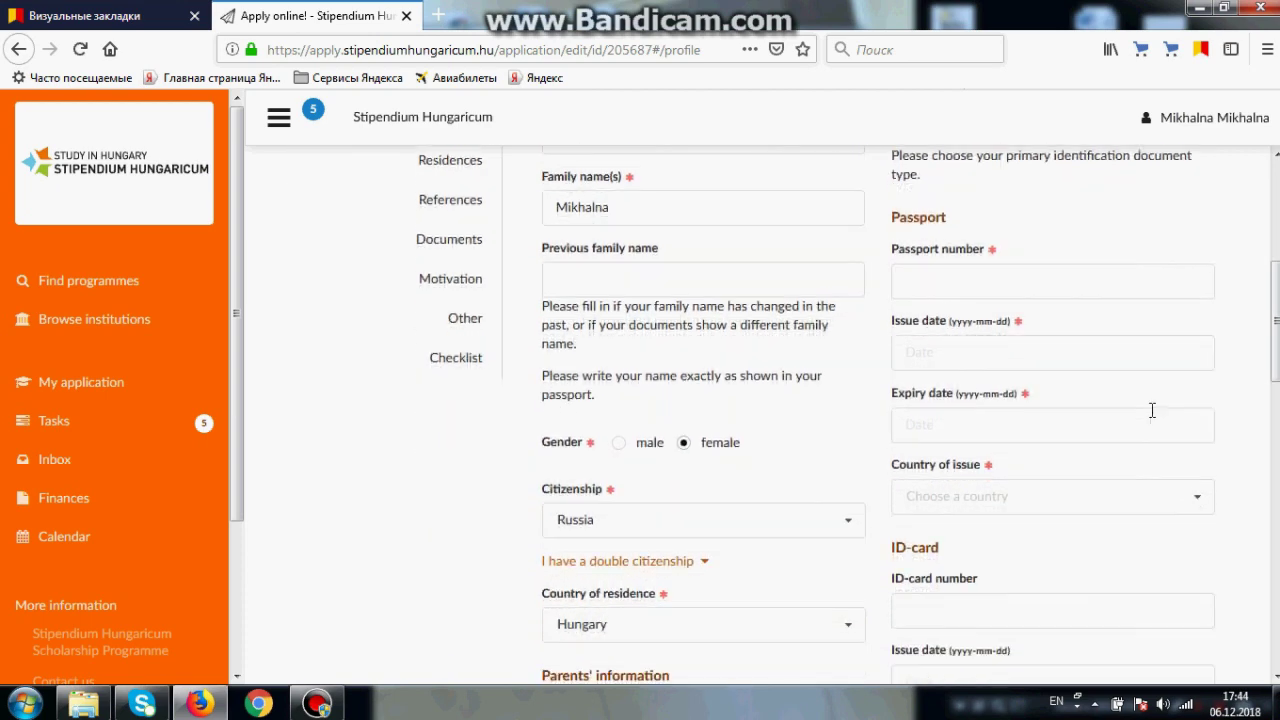
left_click(1137, 295)
left_click(1123, 358)
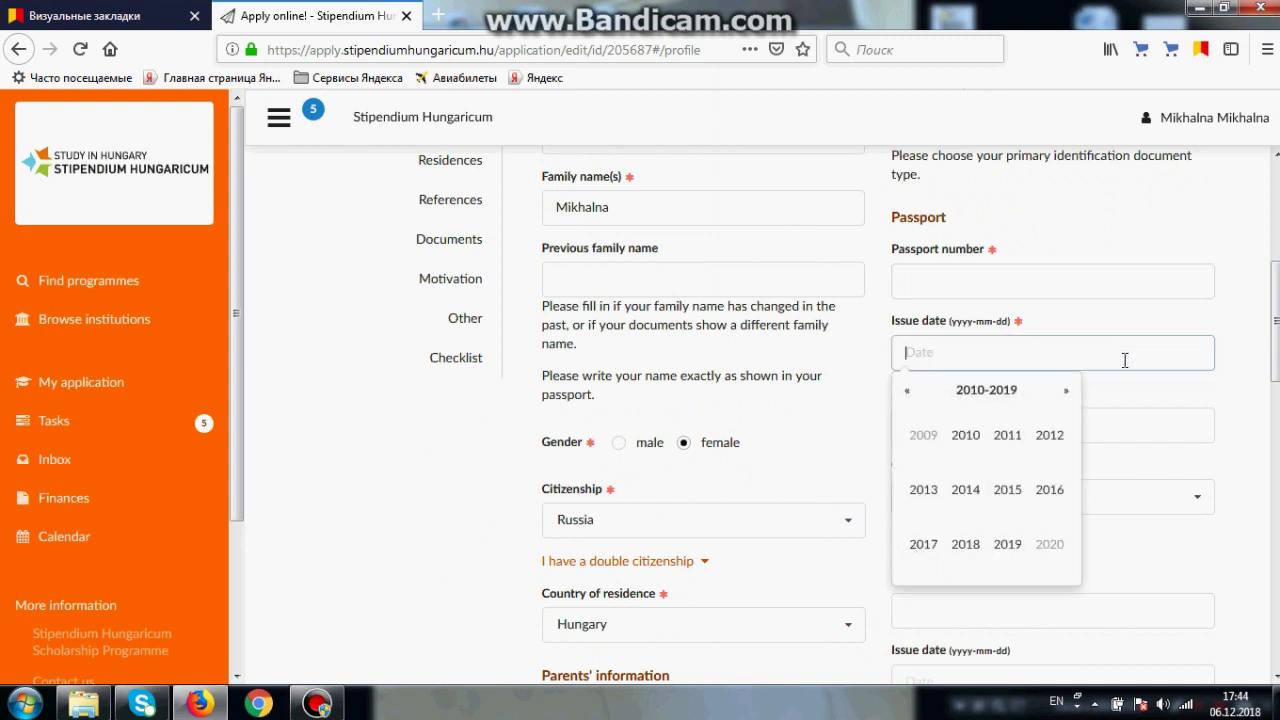
left_click(1121, 424)
left_click(1234, 425)
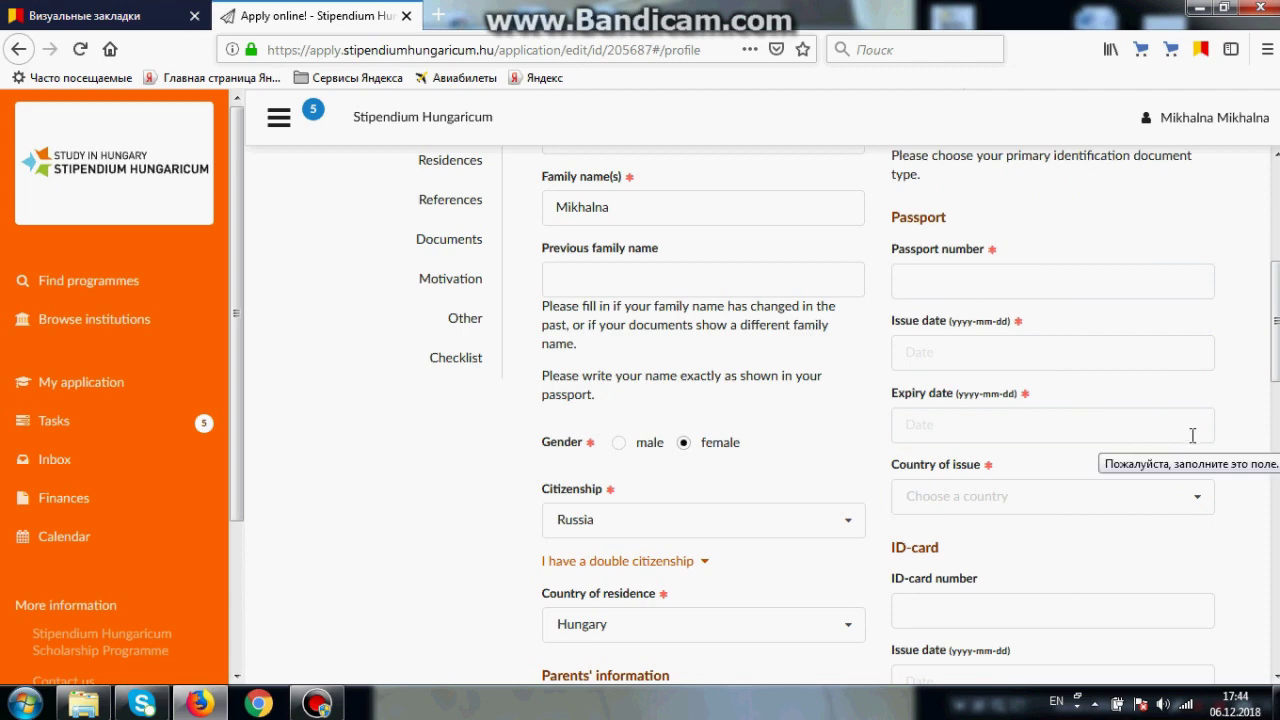
scroll(1192, 433, "down", 4)
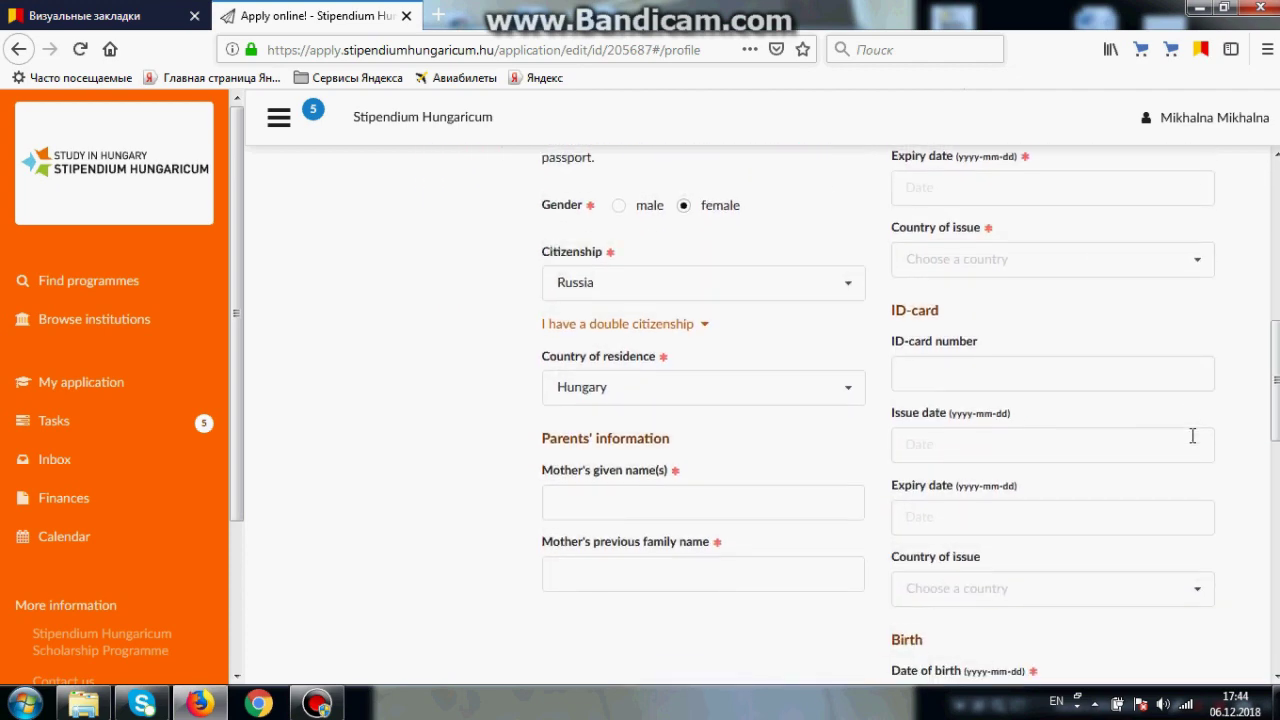
left_click(1042, 267)
type("russ")
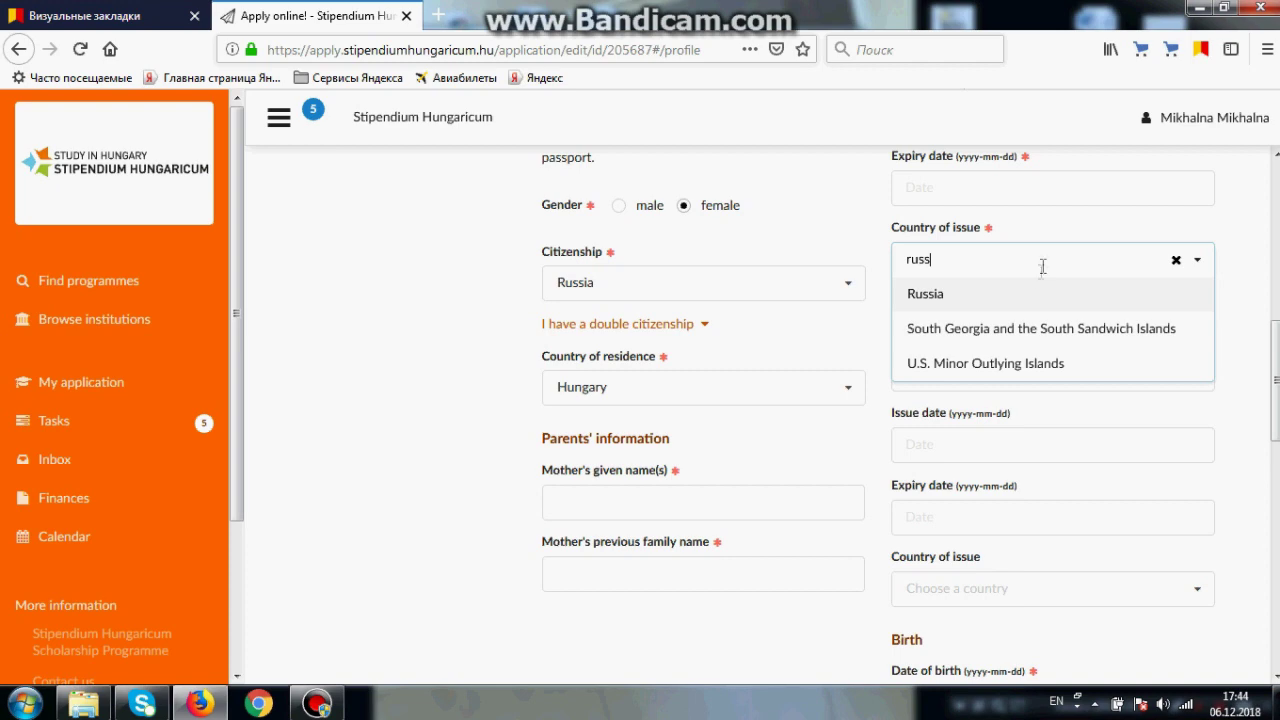
left_click(1031, 300)
scroll(1150, 330, "down", 5)
left_click(1043, 315)
left_click(910, 348)
left_click(909, 348)
left_click(1049, 444)
left_click(966, 444)
left_click(914, 457)
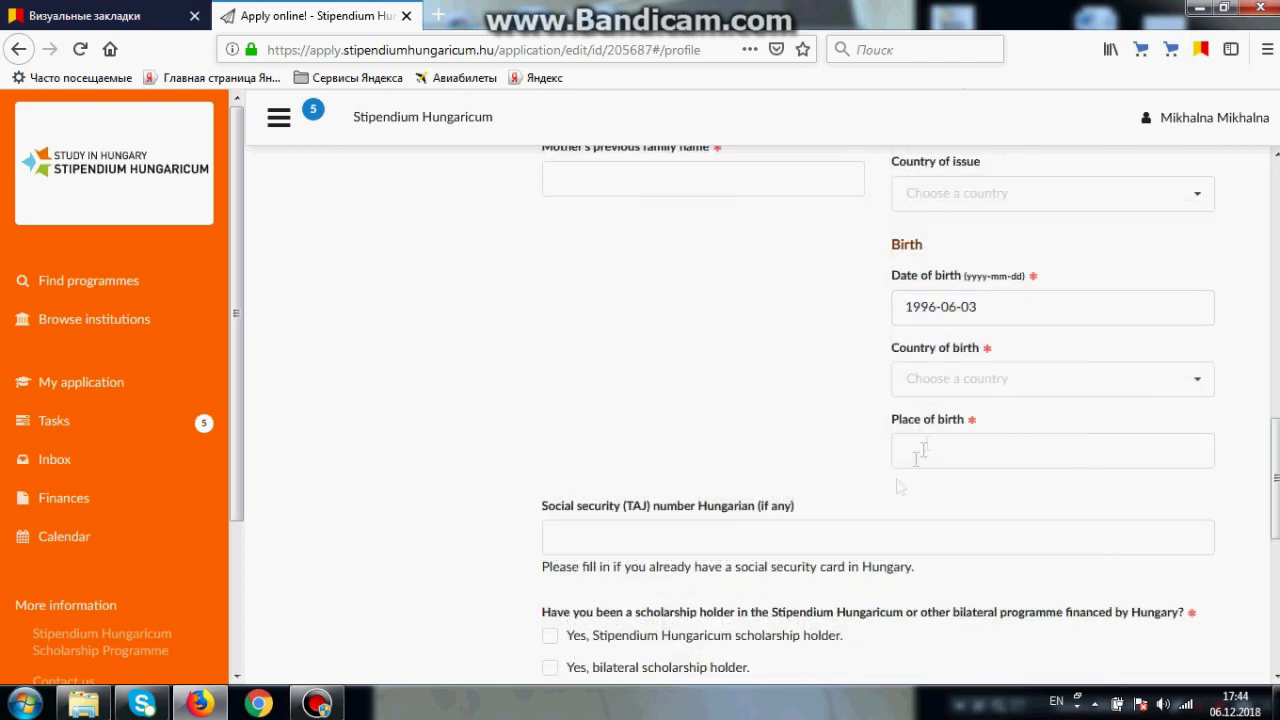
left_click(958, 380)
type("russ")
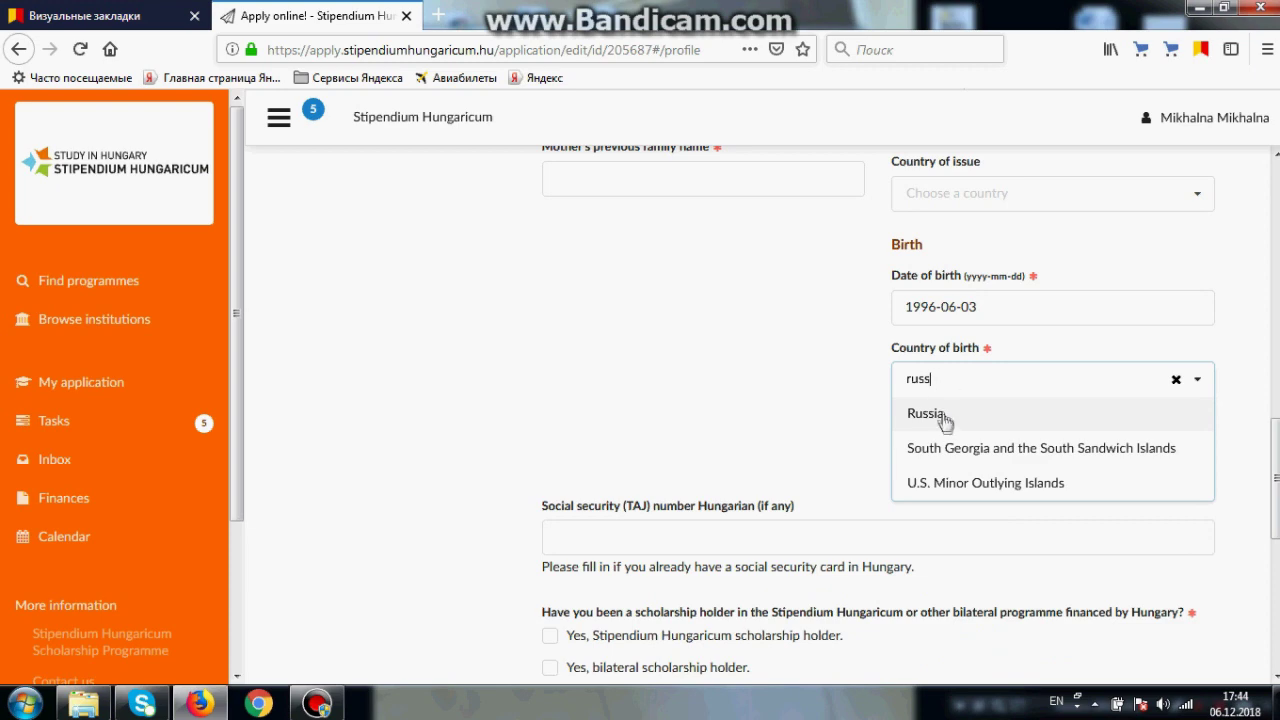
left_click(926, 413)
scroll(965, 410, "down", 3)
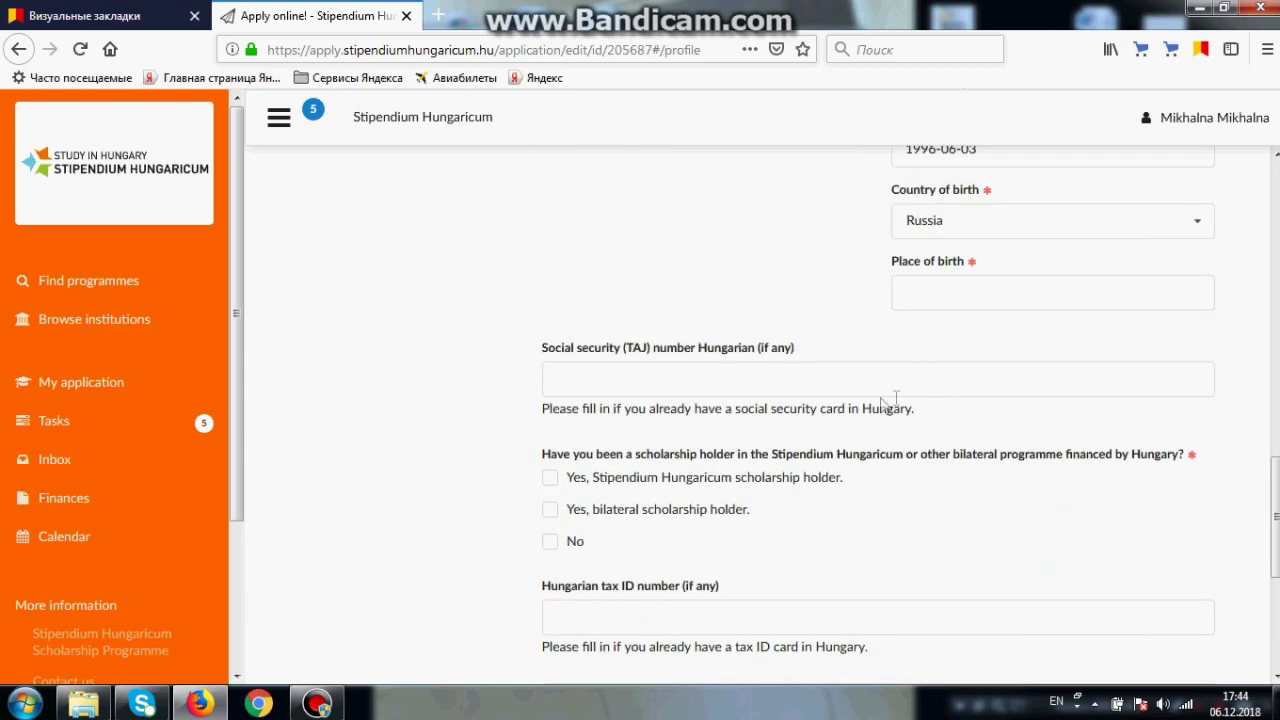
Step: Mark 'Yes, Stipendium Hungaricum scholarship holder' for previous scholarships
scroll(917, 398, "down", 2)
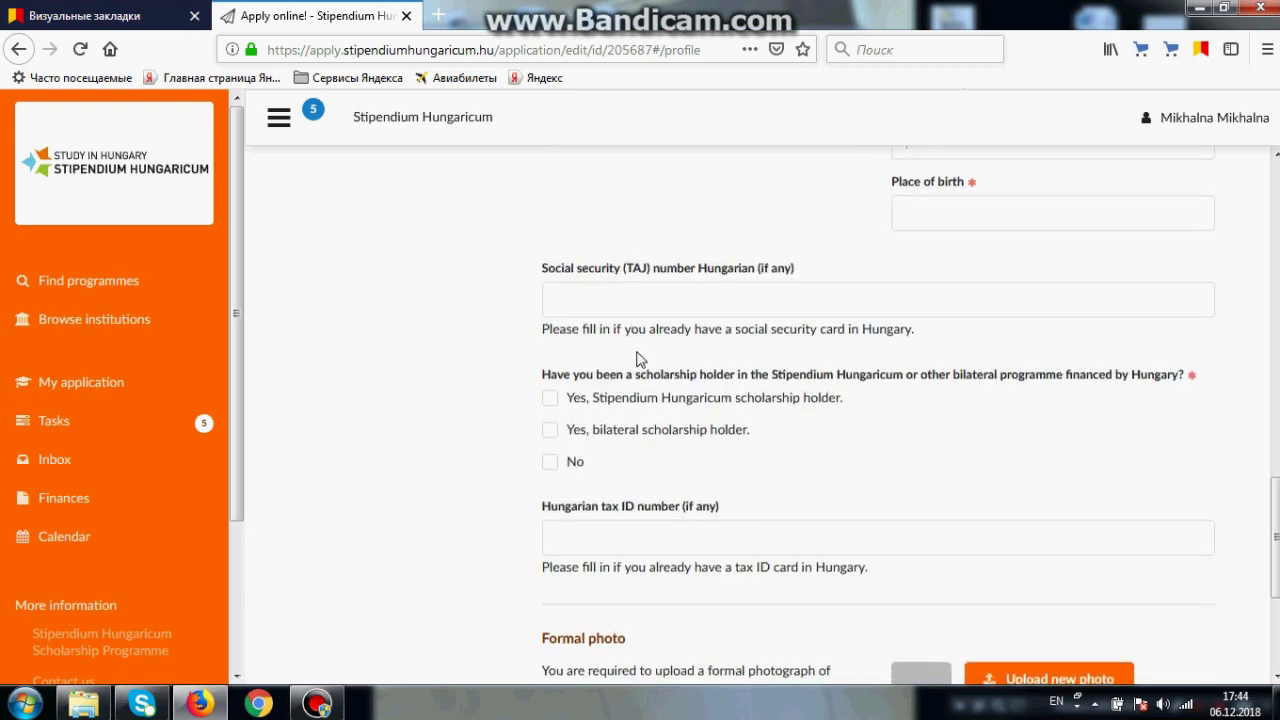
scroll(640, 359, "down", 2)
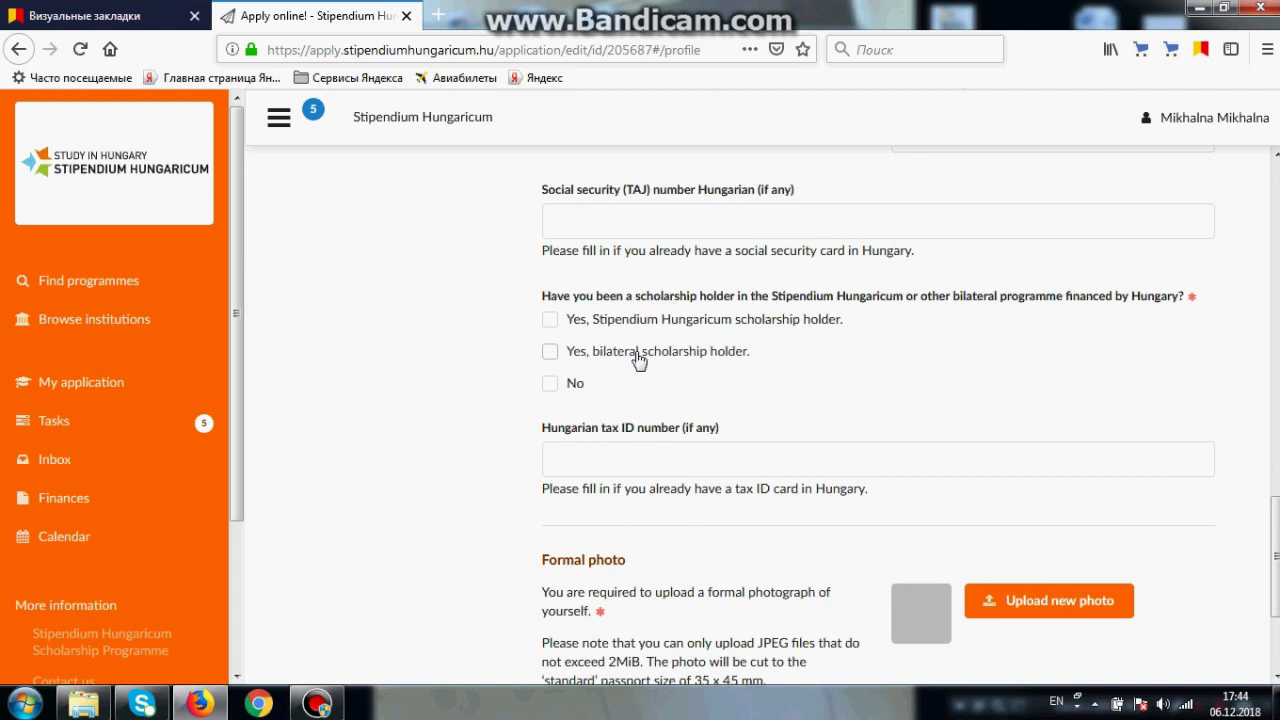
left_click(627, 326)
scroll(627, 330, "down", 2)
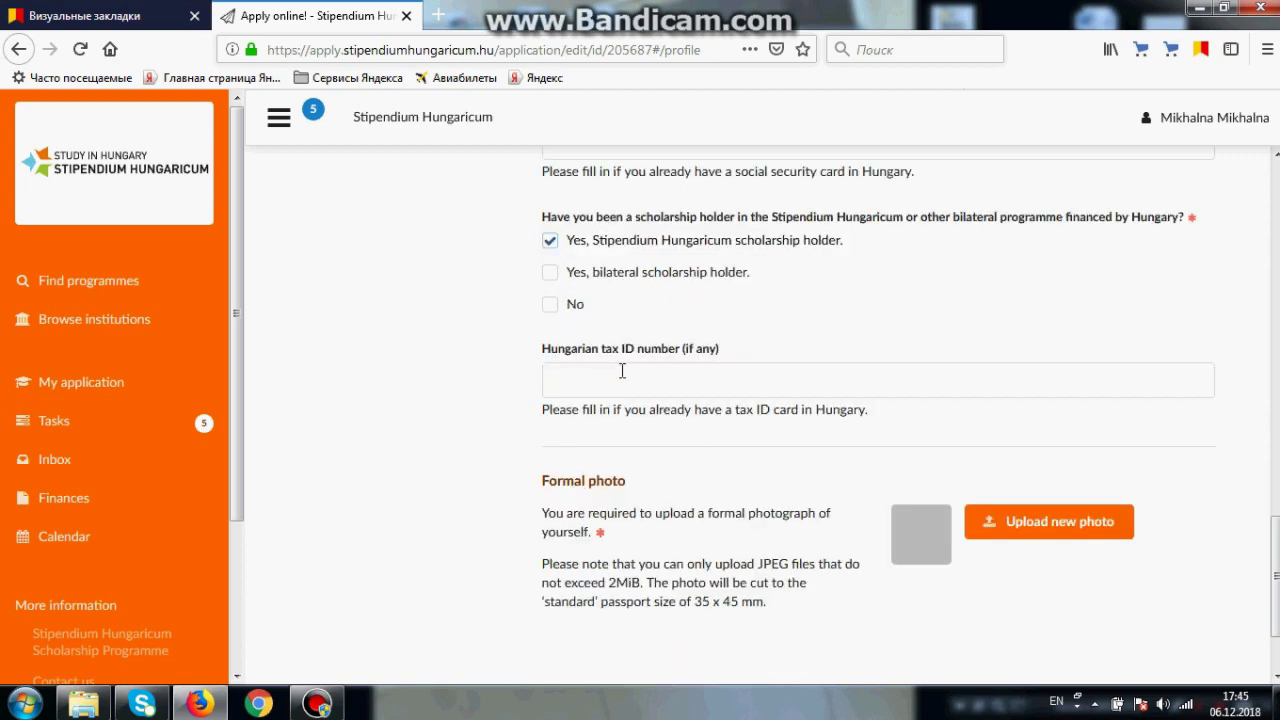
Step: Upload an image file as the formal photo and save the profile
left_click(990, 521)
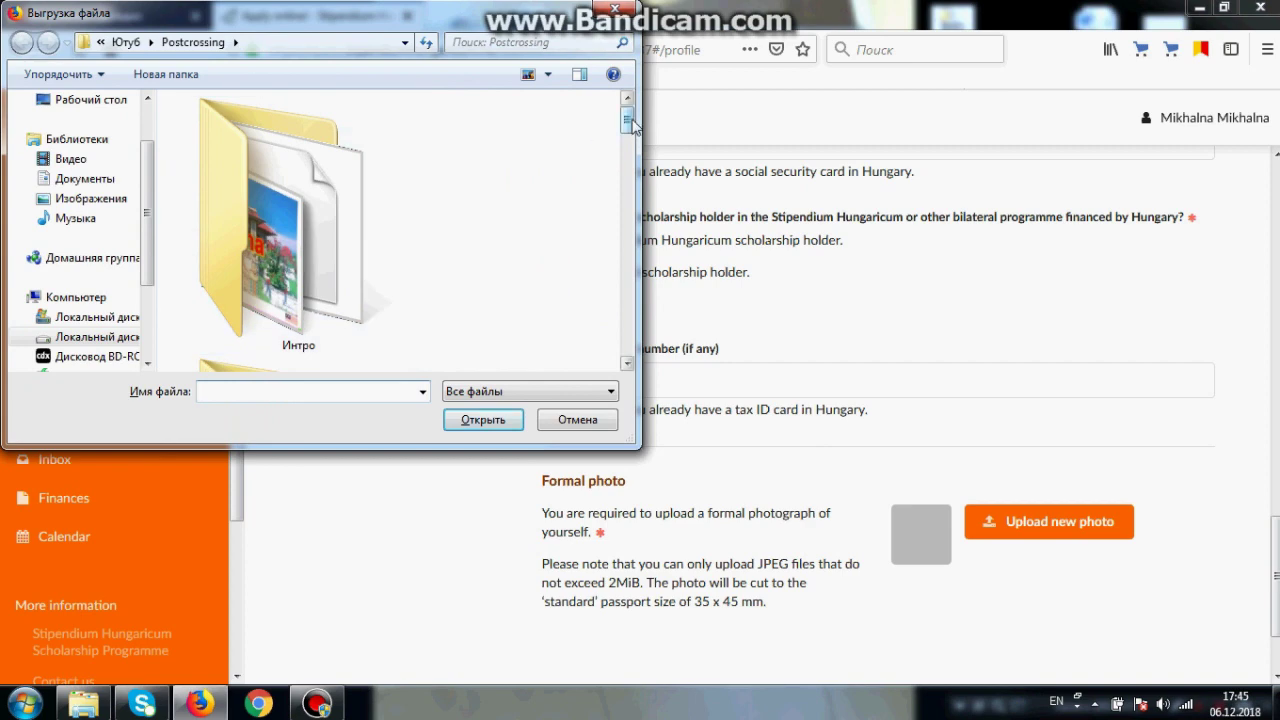
left_click_drag(626, 120, 626, 330)
double_click(372, 245)
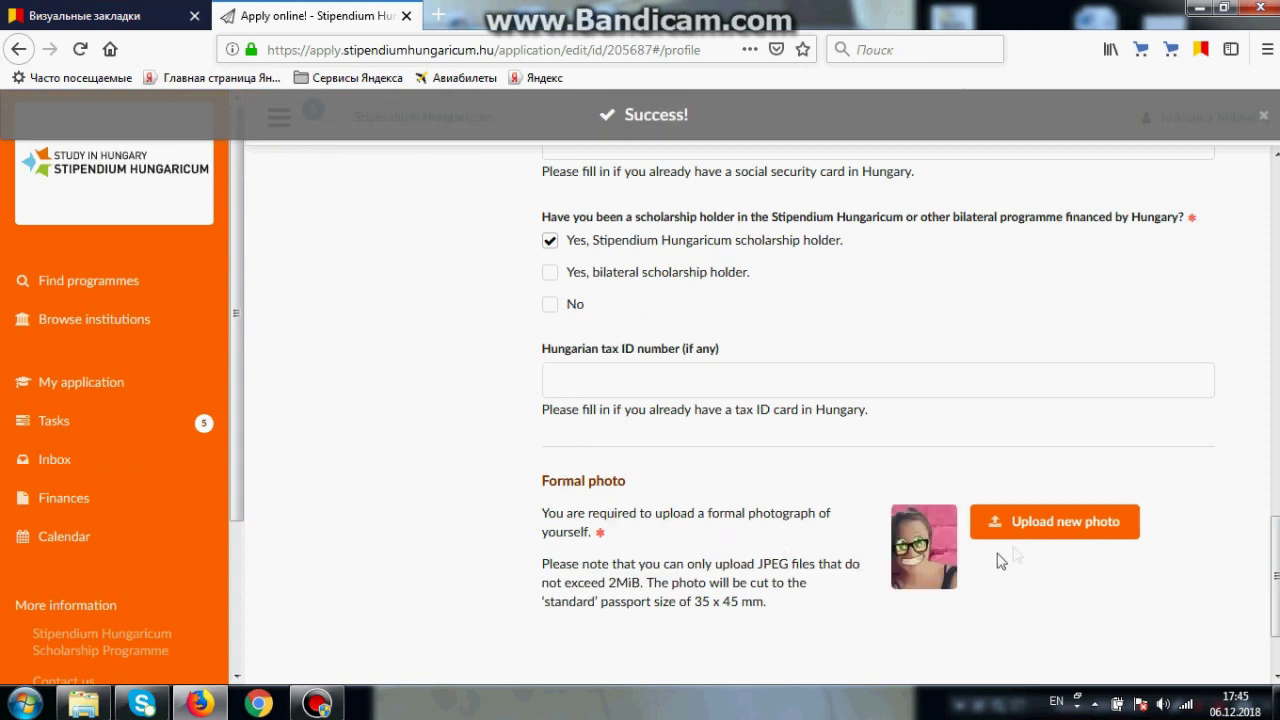
scroll(1047, 563, "down", 1)
scroll(1047, 563, "down", 2)
left_click(1070, 614)
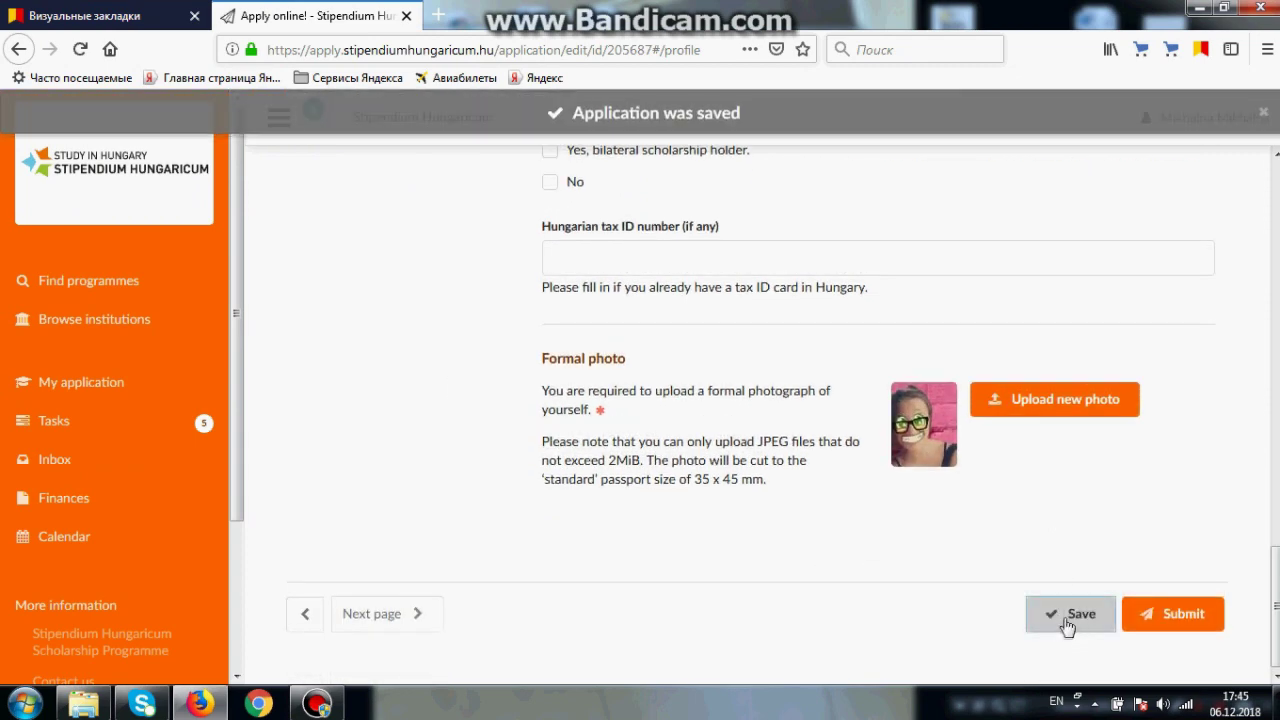
scroll(760, 400, "up", 10)
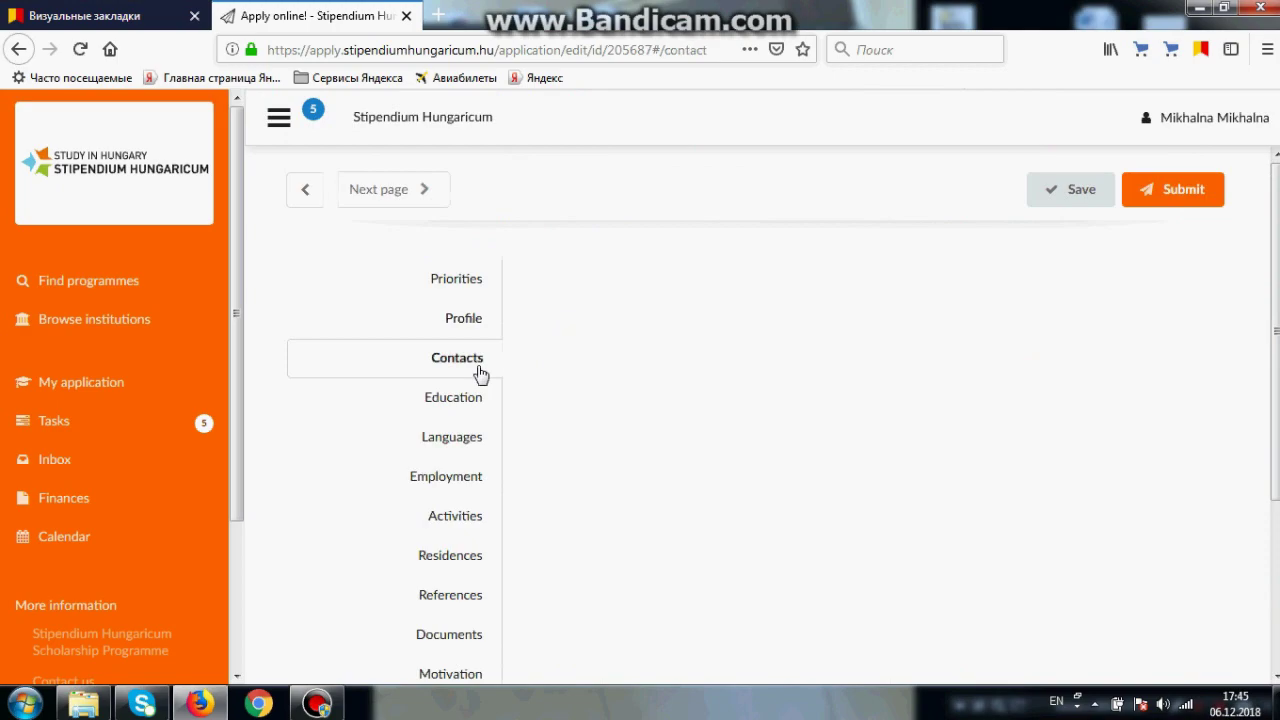
Step: Open Contacts, review it, and save it with Save/Next page to reach Education
left_click(477, 372)
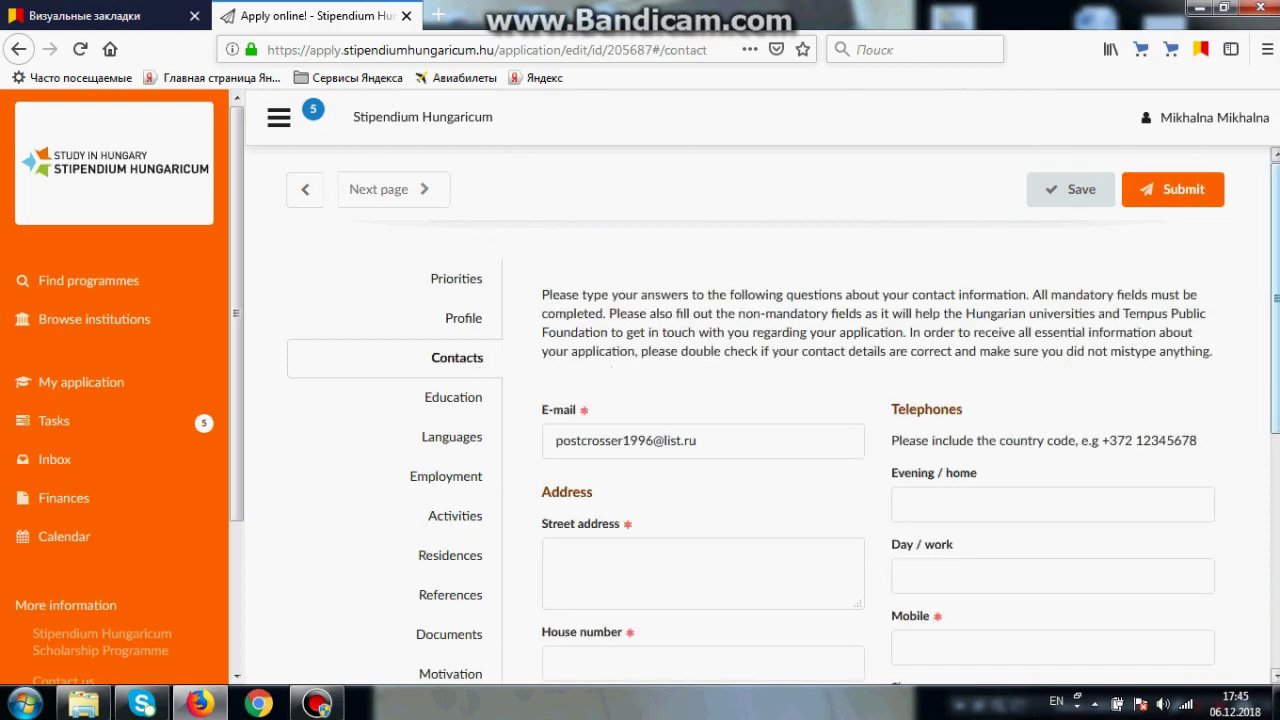
scroll(783, 419, "down", 2)
scroll(1270, 365, "down", 2)
scroll(1270, 365, "down", 1)
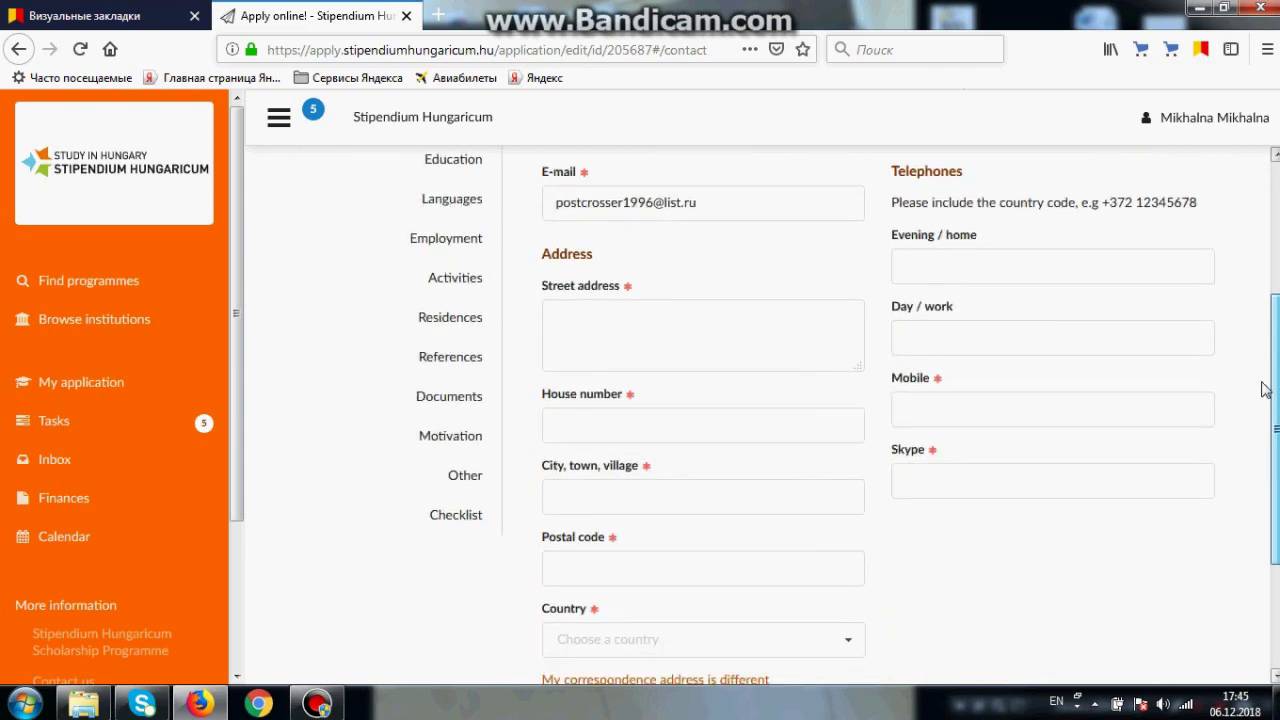
scroll(1263, 390, "down", 3)
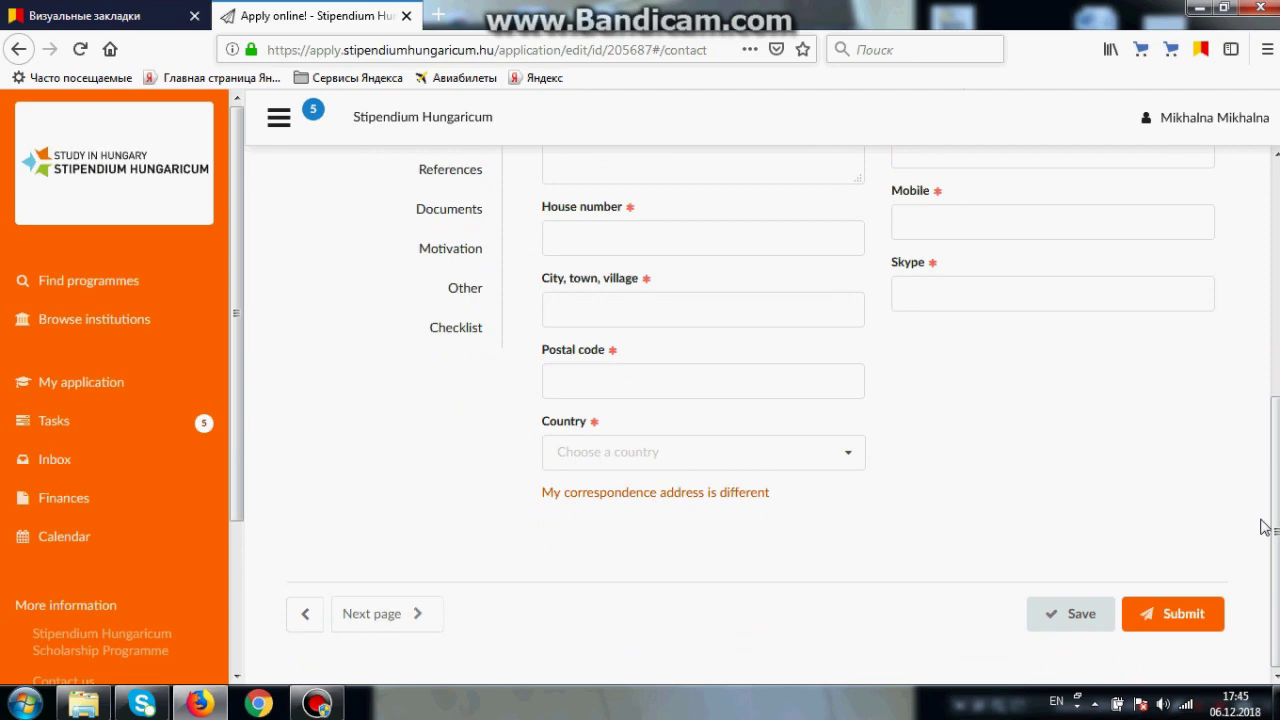
left_click(466, 372)
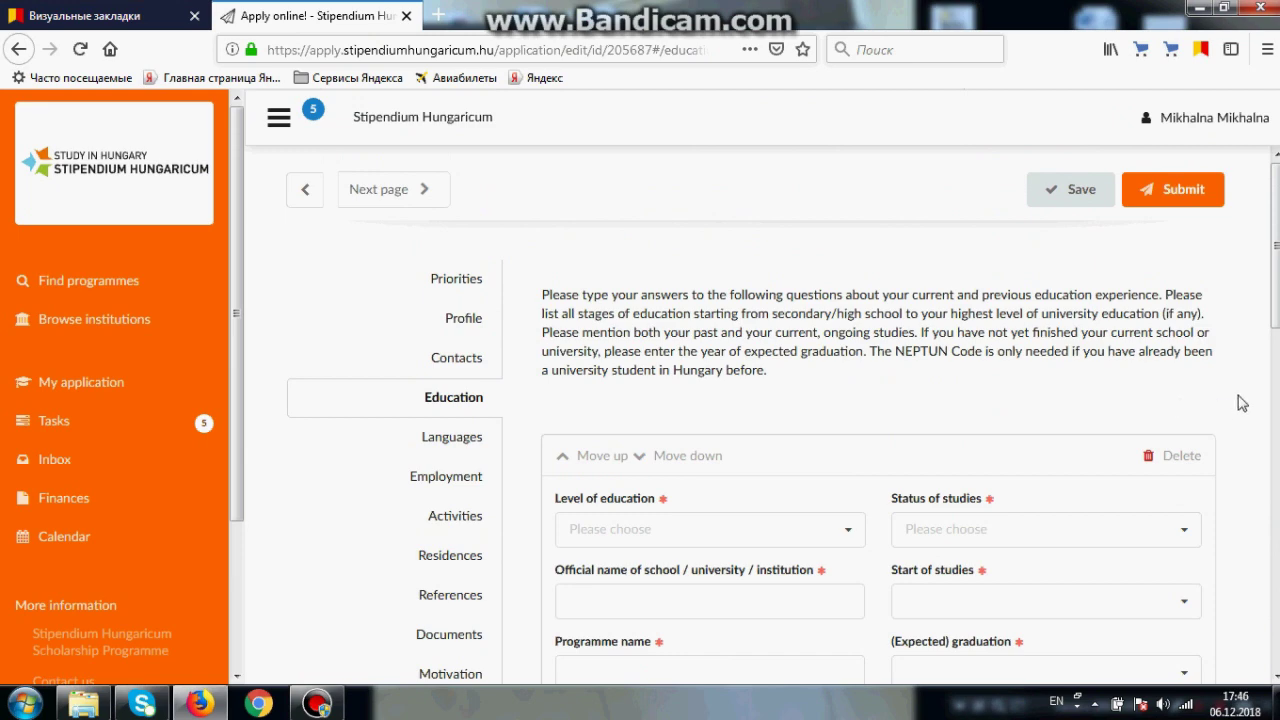
Step: Set the education entry's level of education to Bachelor degree
scroll(1240, 400, "down", 3)
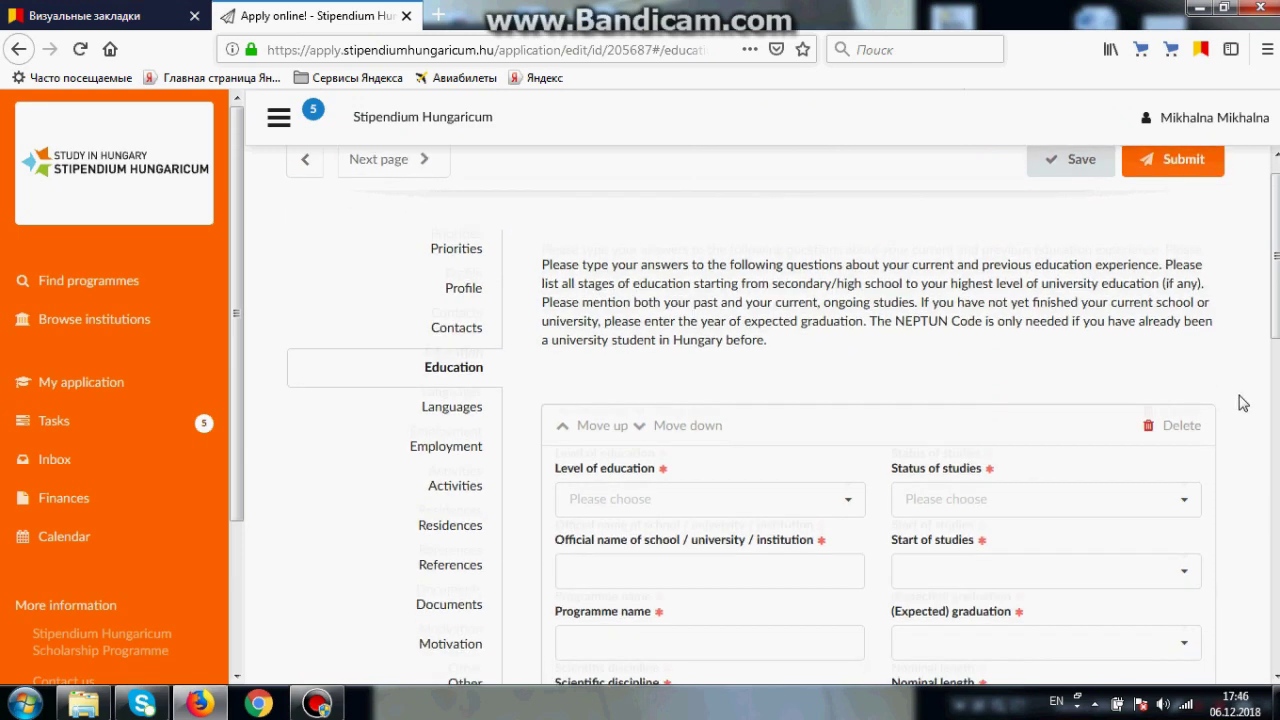
left_click(766, 298)
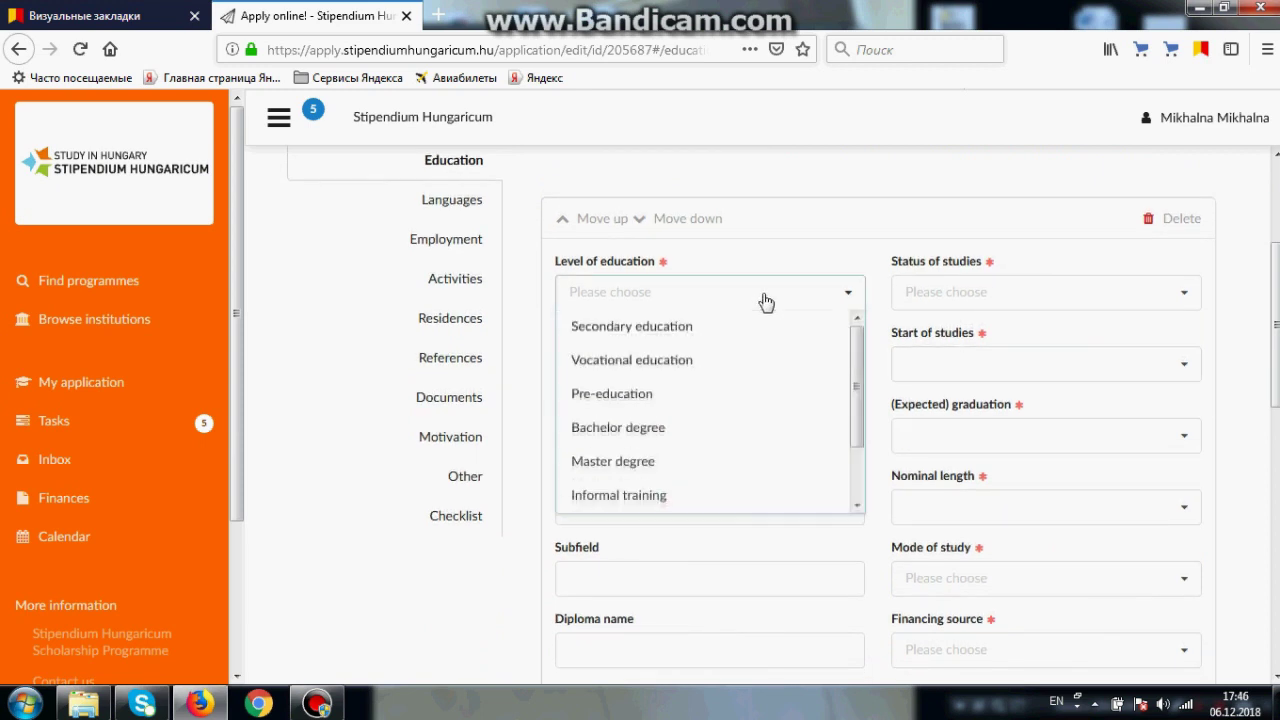
left_click(660, 428)
left_click(727, 372)
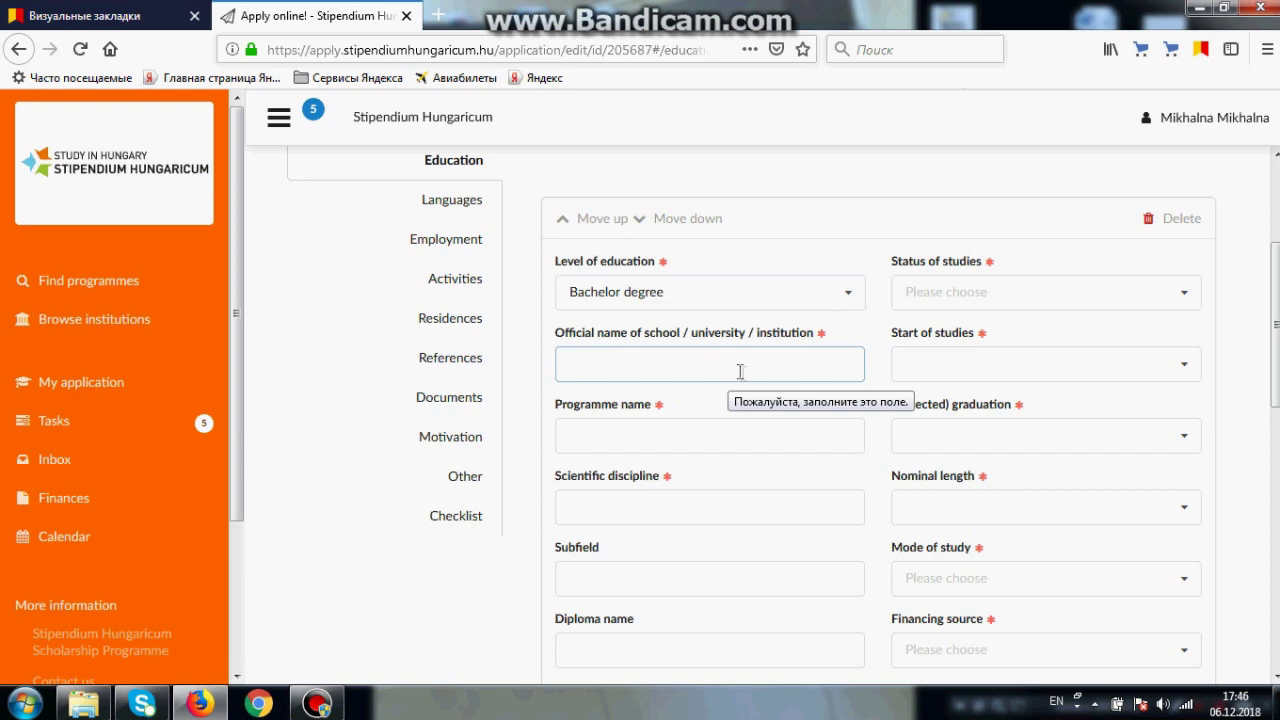
left_click_drag(1276, 300, 1277, 330)
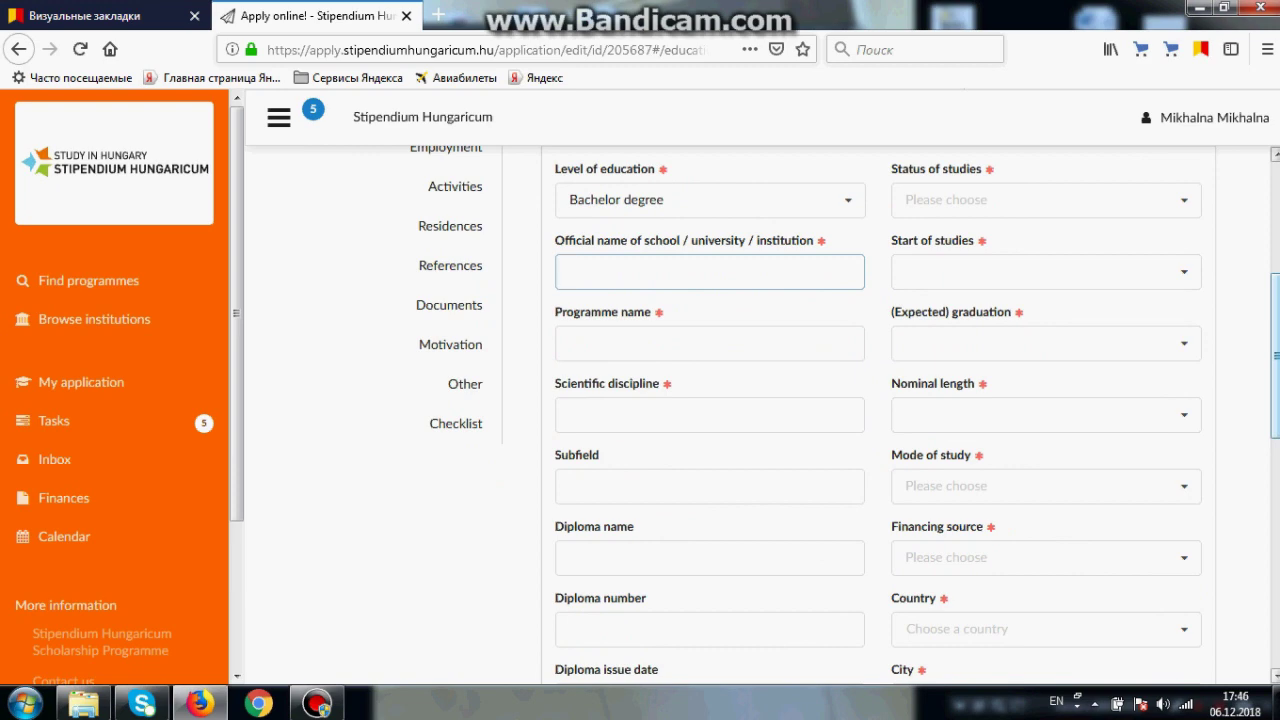
scroll(720, 424, "down", 5)
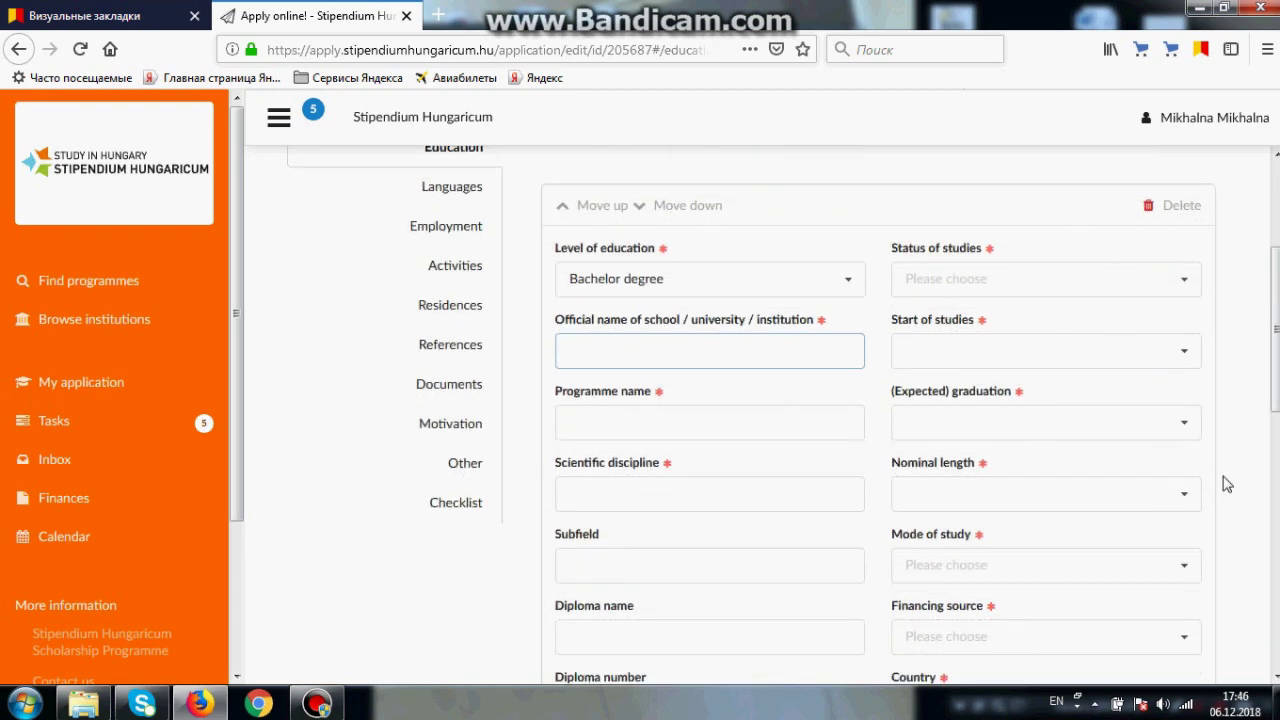
Step: Set status of studies to finished, leaving start and graduation dates unchanged
left_click(1106, 294)
left_click(1040, 381)
scroll(1040, 340, "down", 1)
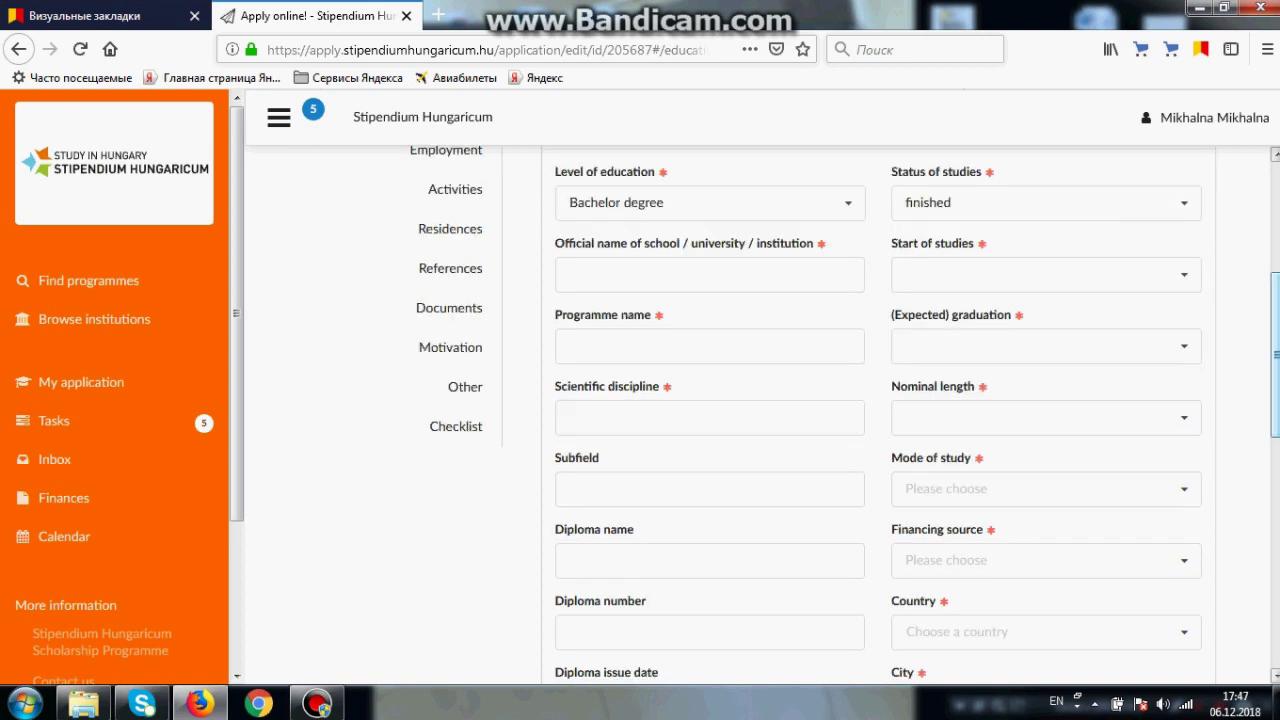
left_click(1036, 289)
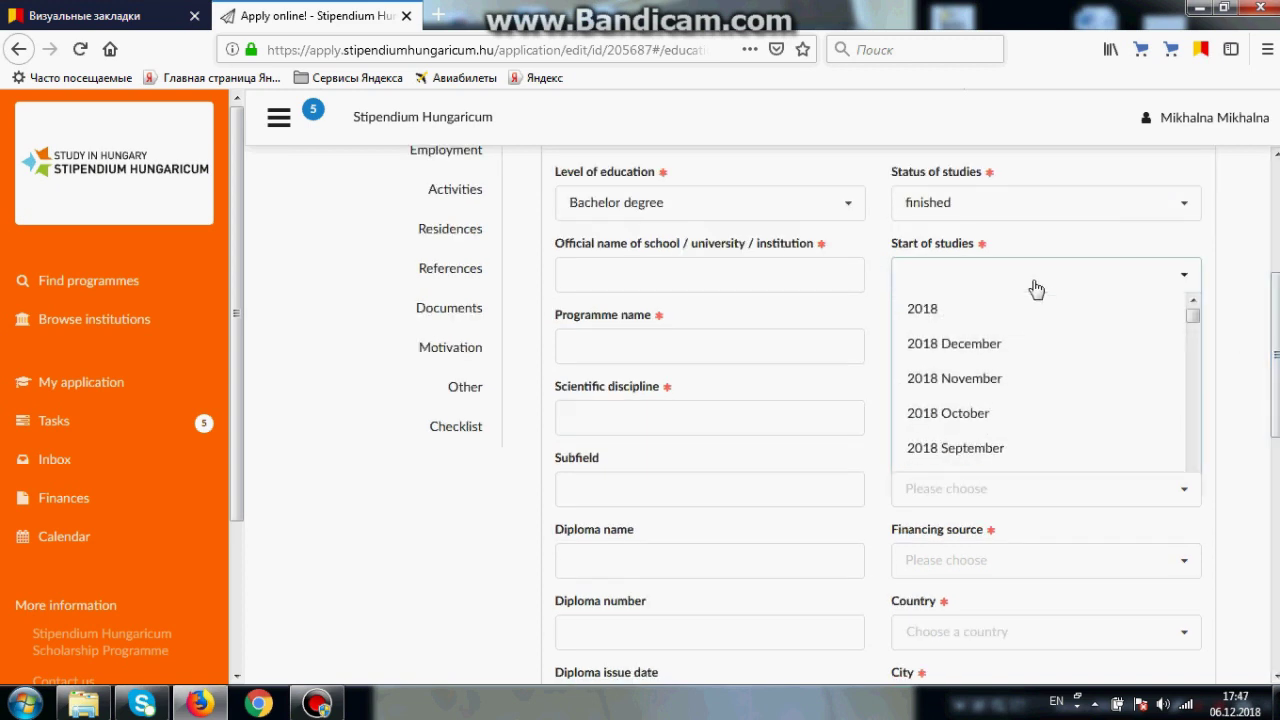
left_click(1035, 289)
left_click(1068, 345)
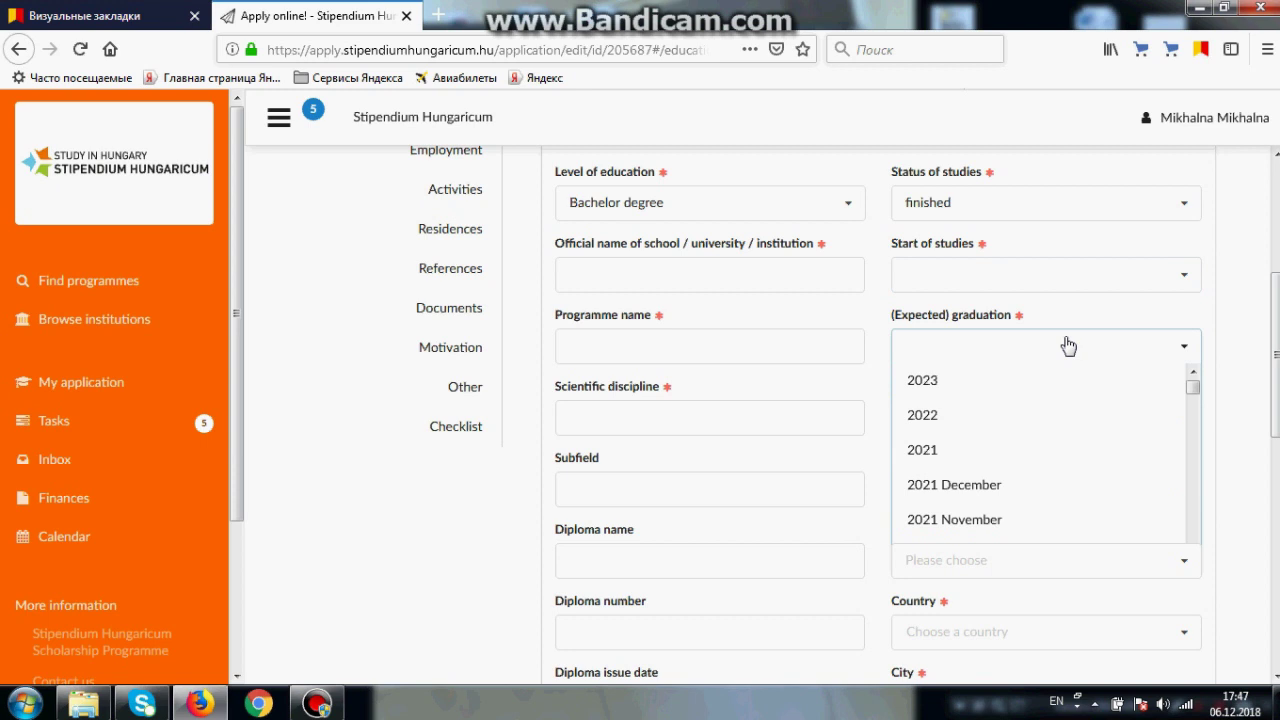
left_click(1068, 345)
scroll(1066, 346, "down", 2)
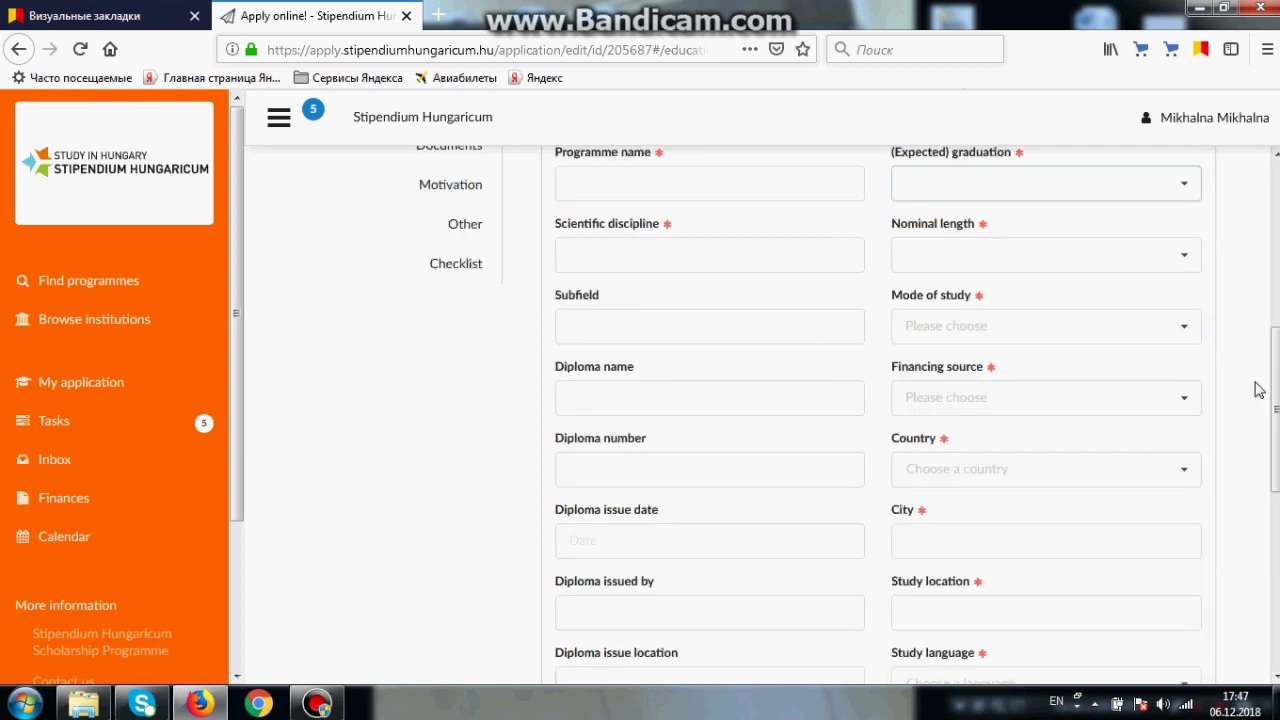
Step: Give the entry a 4-year nominal length, full degree studies mode and Free financing
left_click(1050, 270)
left_click_drag(1193, 294, 1195, 392)
left_click(1014, 312)
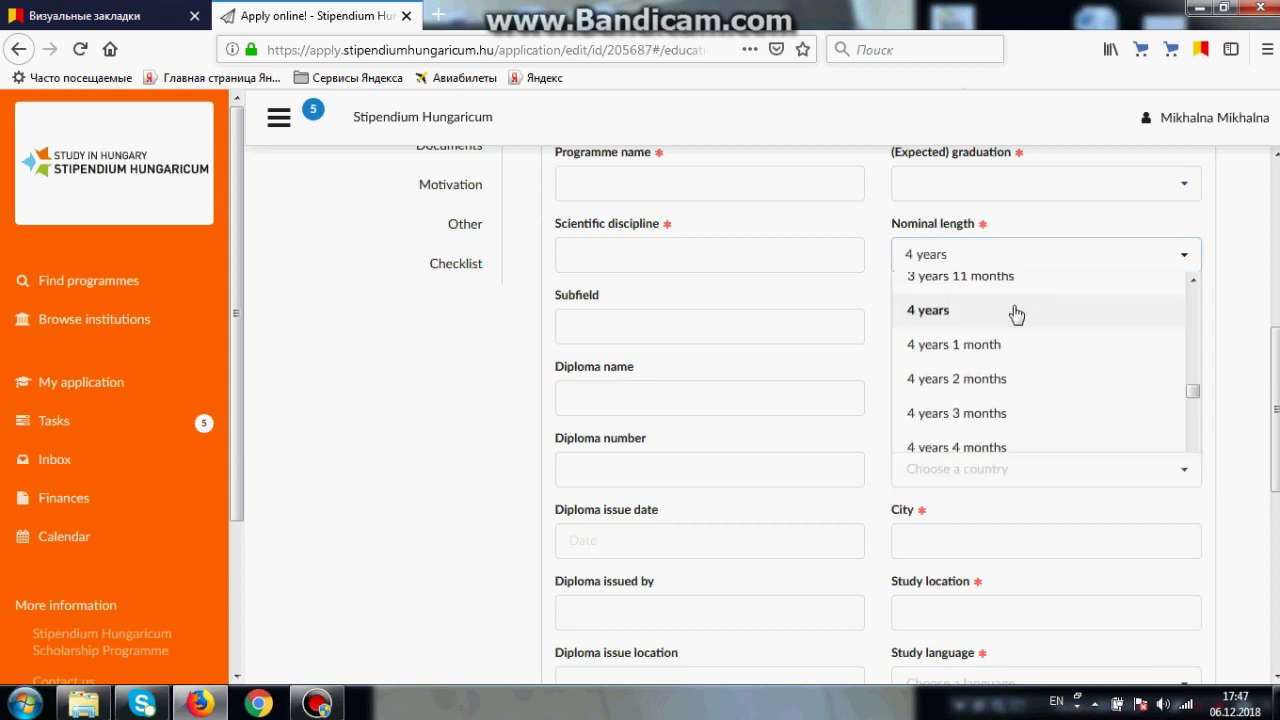
left_click(1025, 318)
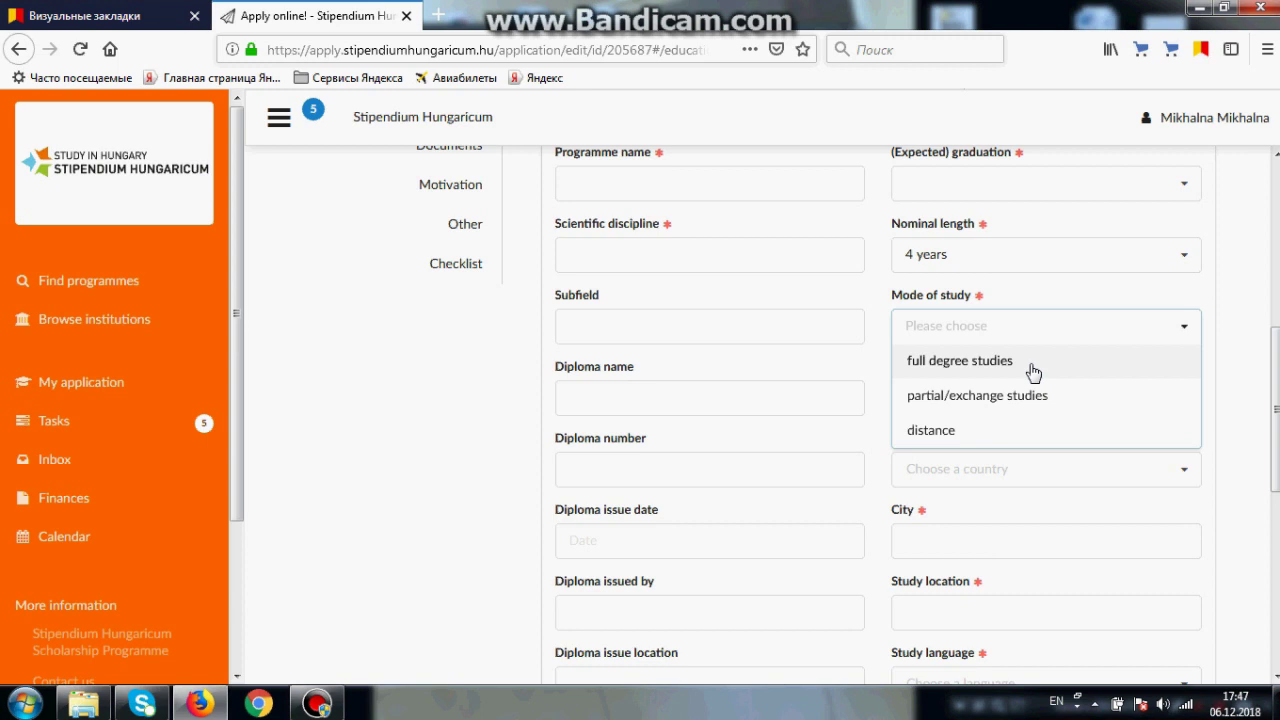
left_click(1033, 365)
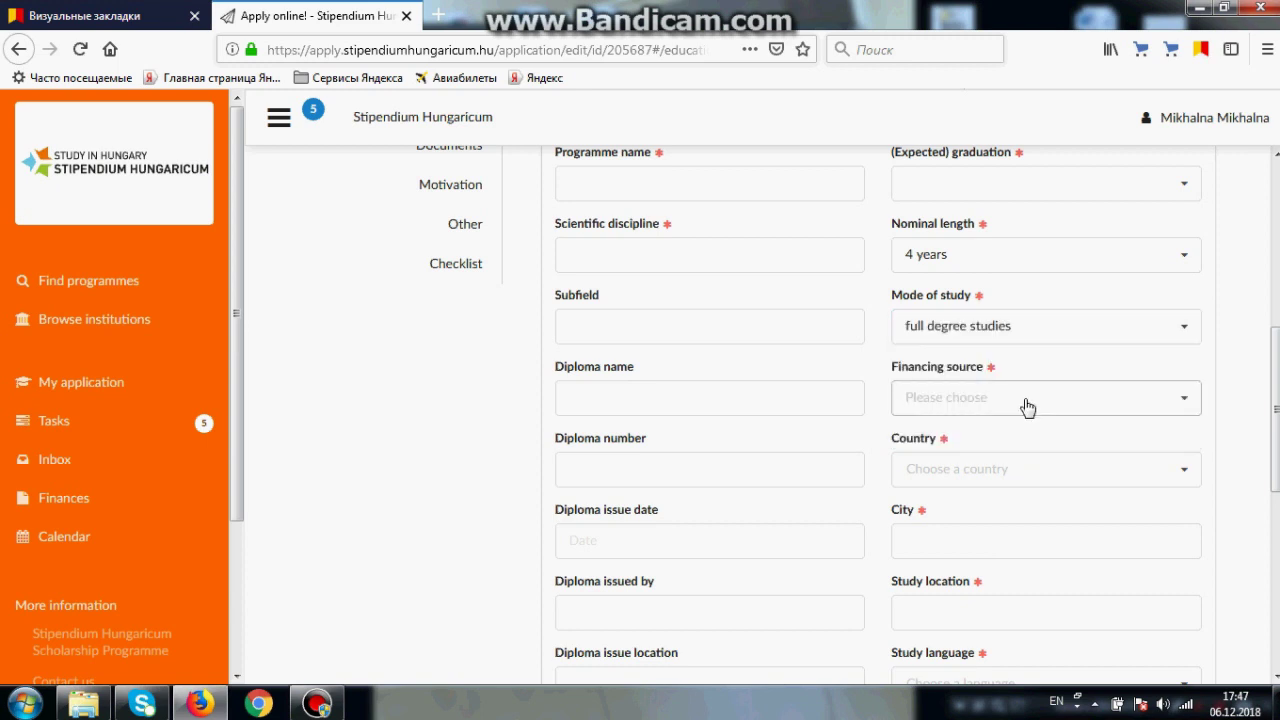
left_click(1027, 404)
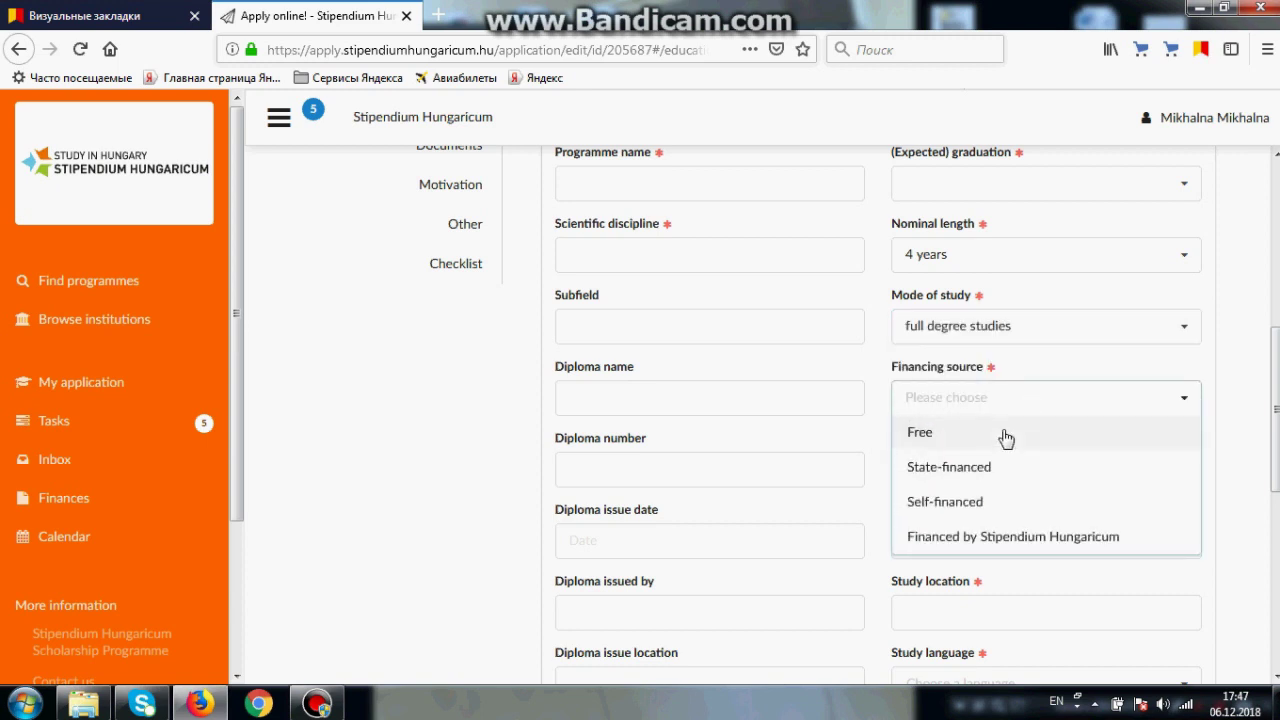
left_click(1005, 438)
Step: Insert another education block below the Bachelor entry, leaving the country unset
scroll(1005, 438, "down", 3)
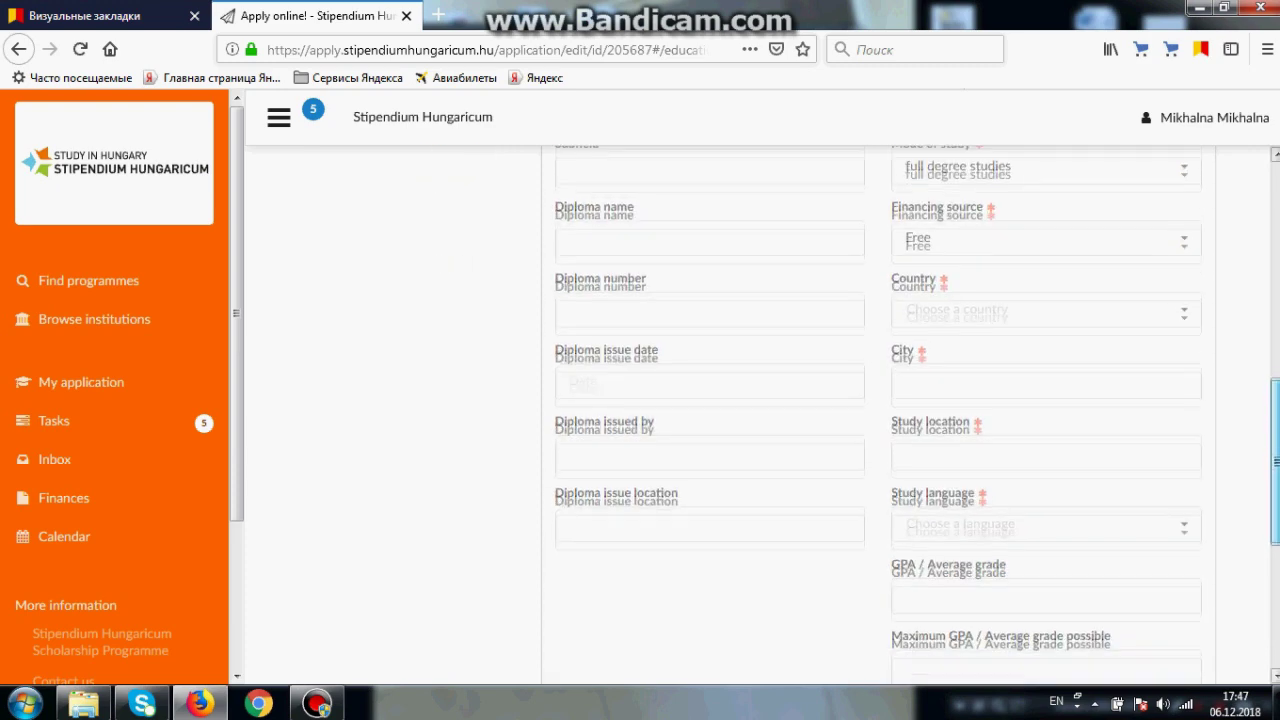
left_click(1012, 300)
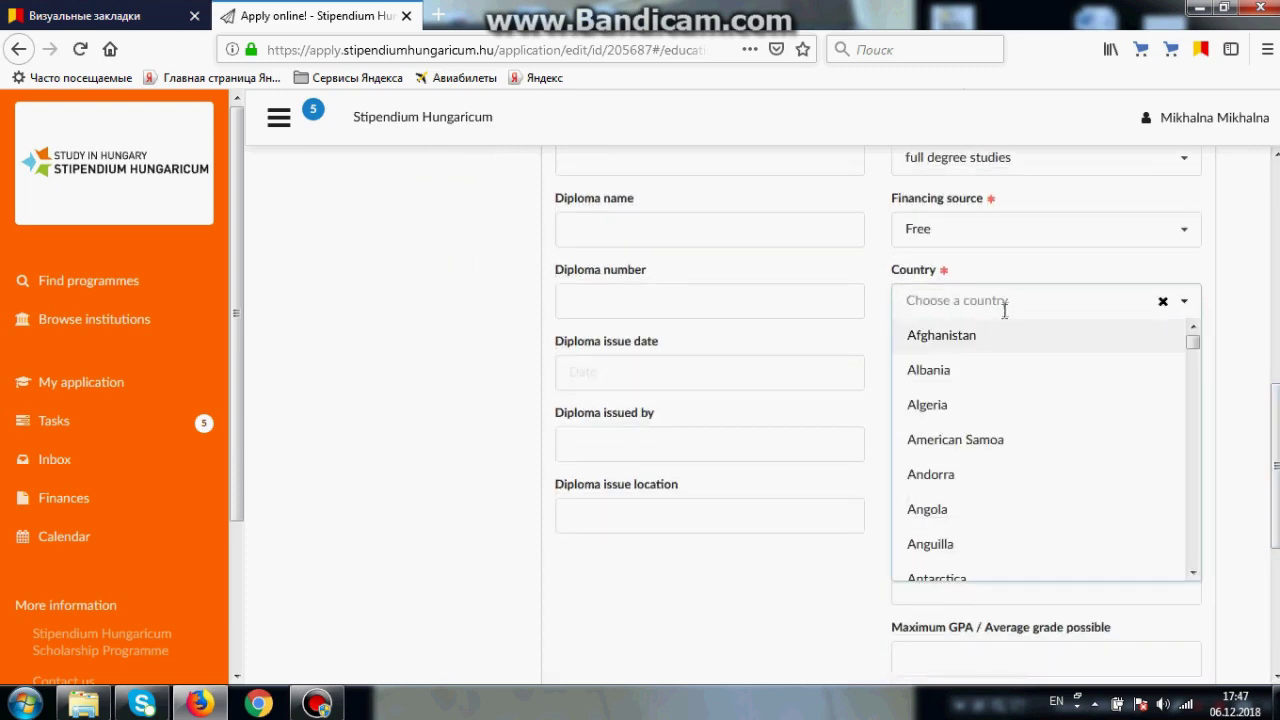
left_click(1244, 297)
scroll(1201, 531, "down", 5)
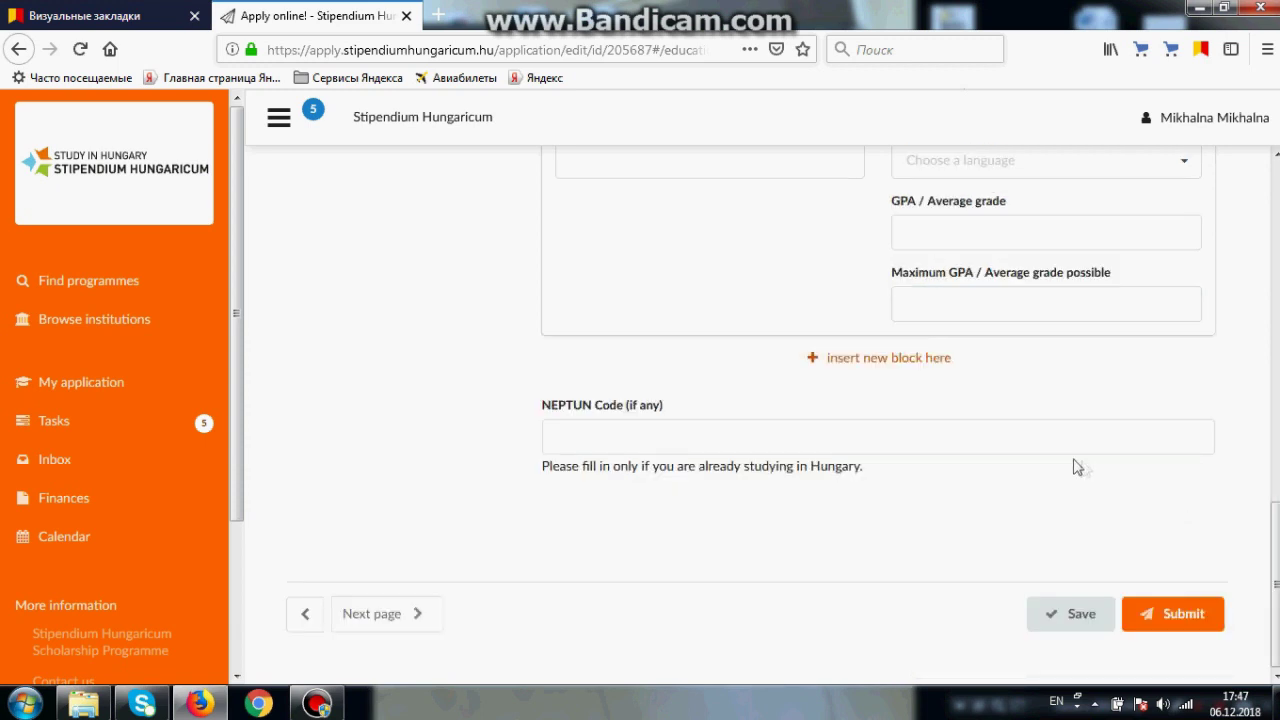
left_click(891, 365)
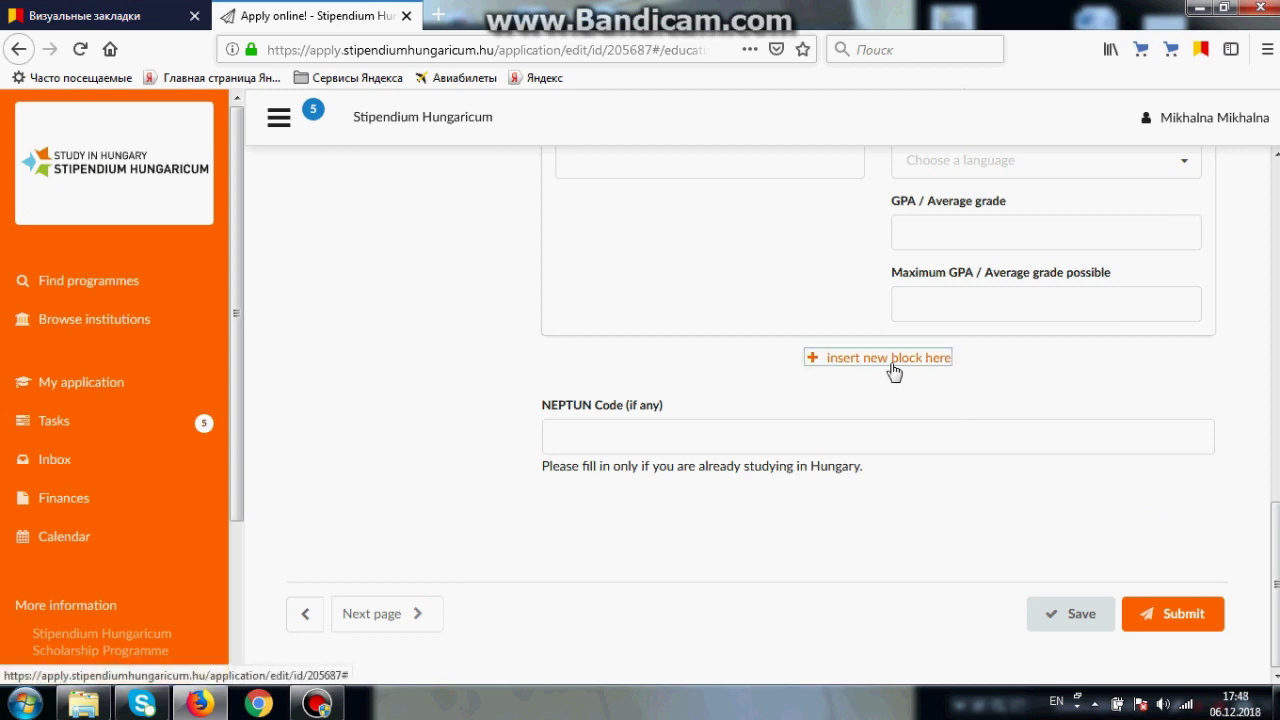
Step: Save the education details and go to the Languages section
scroll(893, 370, "down", 3)
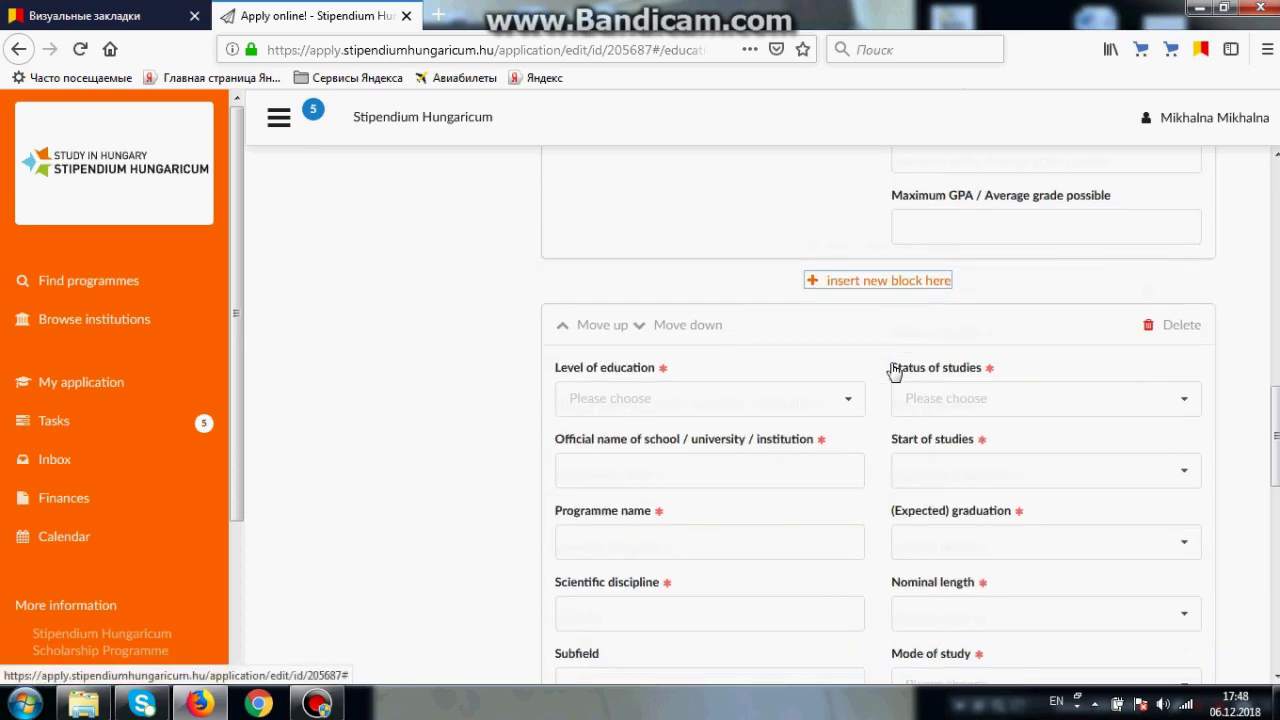
scroll(893, 370, "down", 1)
scroll(893, 370, "down", 4)
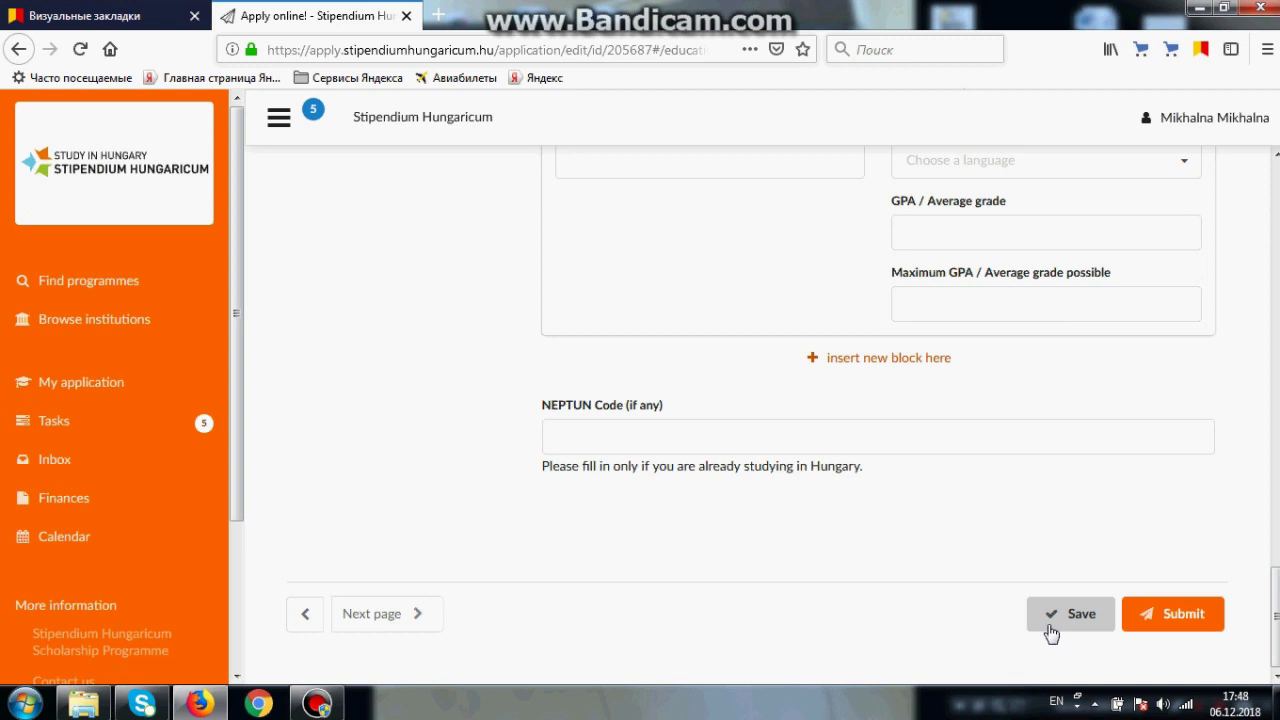
left_click(1050, 630)
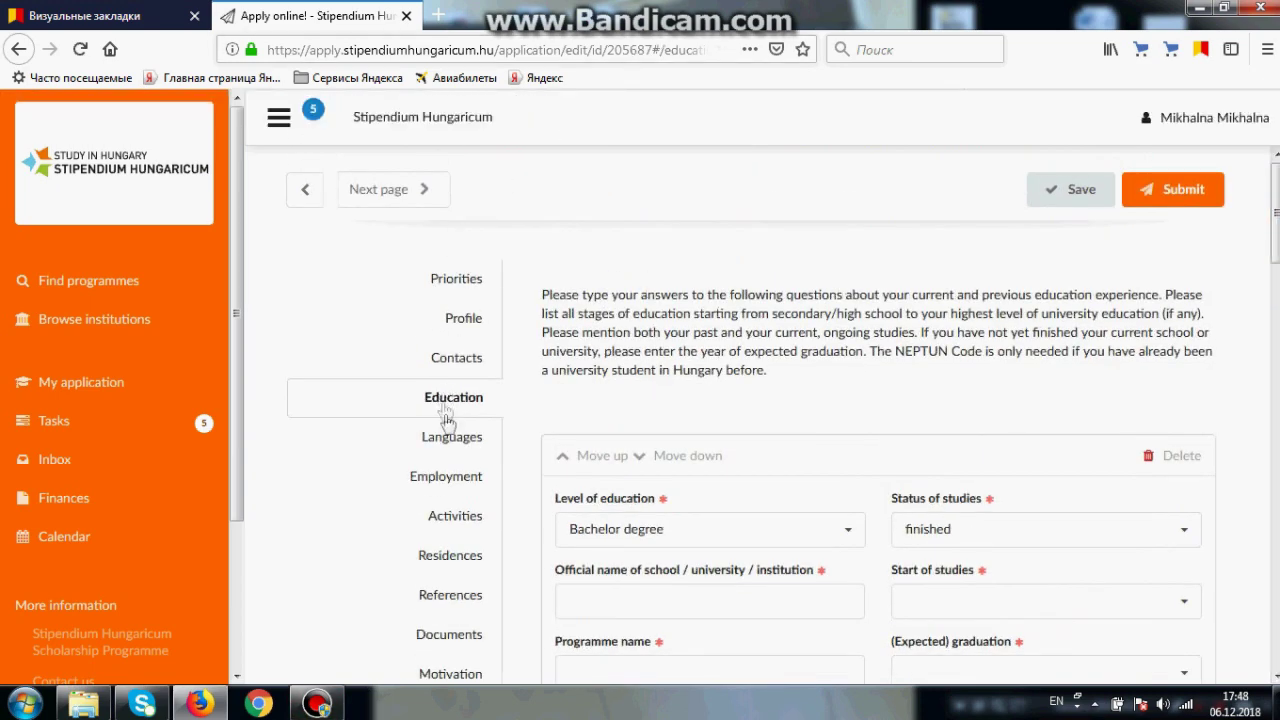
left_click(449, 440)
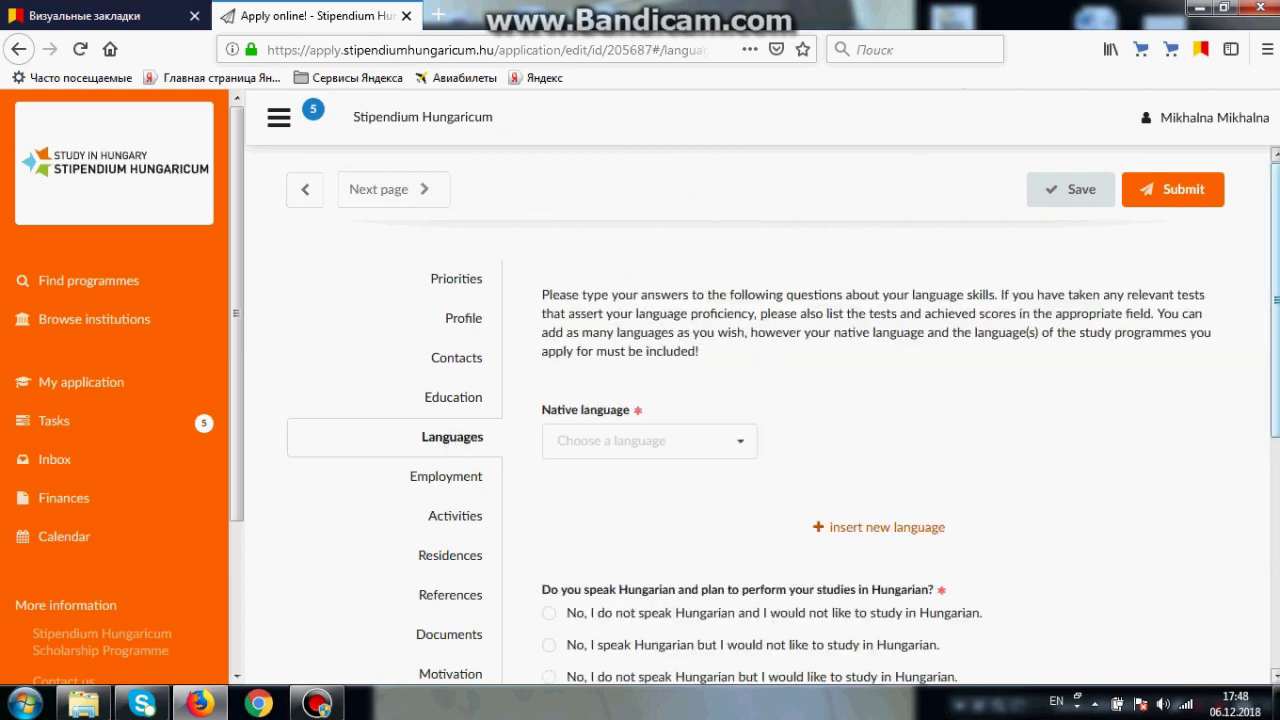
Step: Set Russian as the native language
left_click(669, 327)
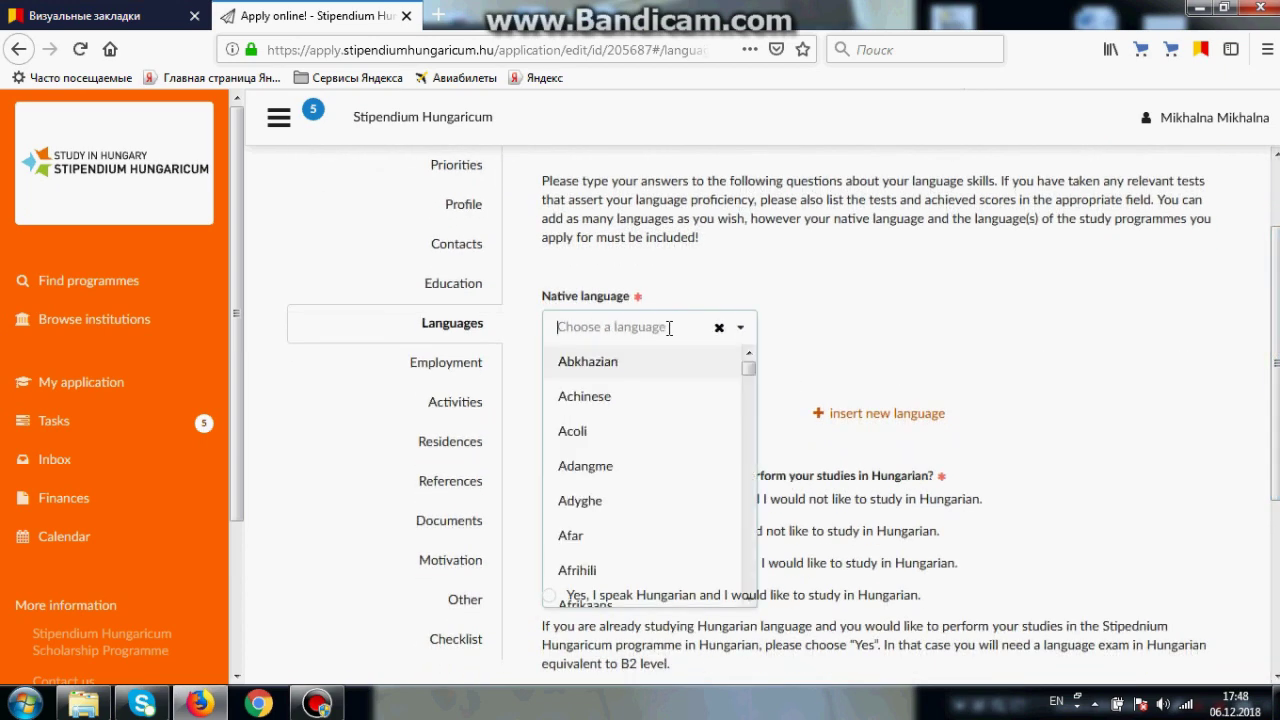
type("russi")
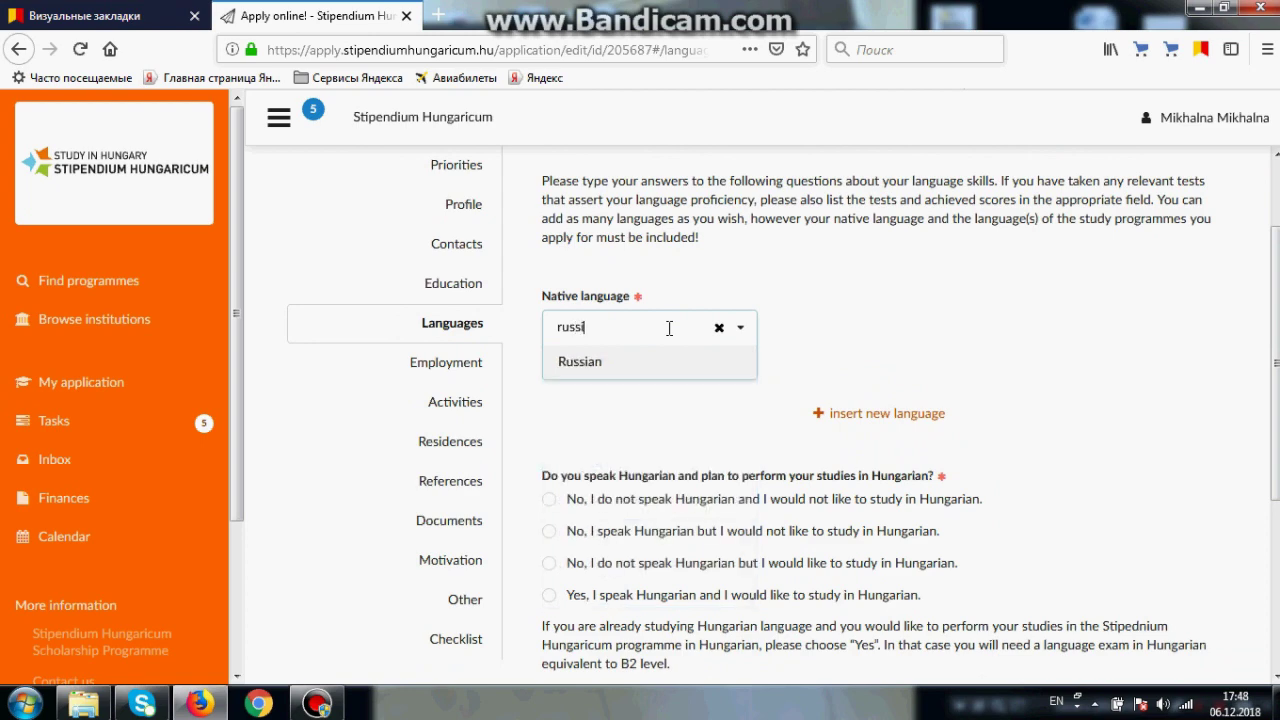
left_click(640, 362)
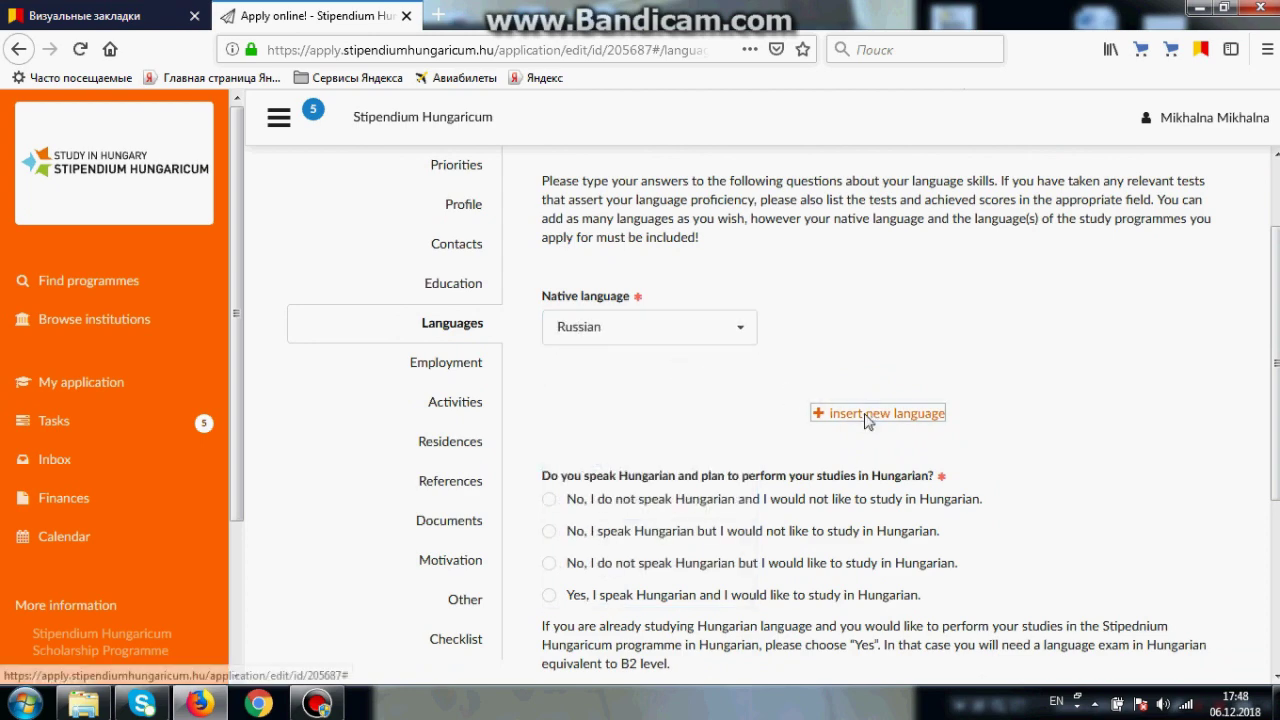
Step: Add a foreign language entry for English at B2 (independent user) proficiency
left_click(866, 415)
scroll(1274, 320, "down", 2)
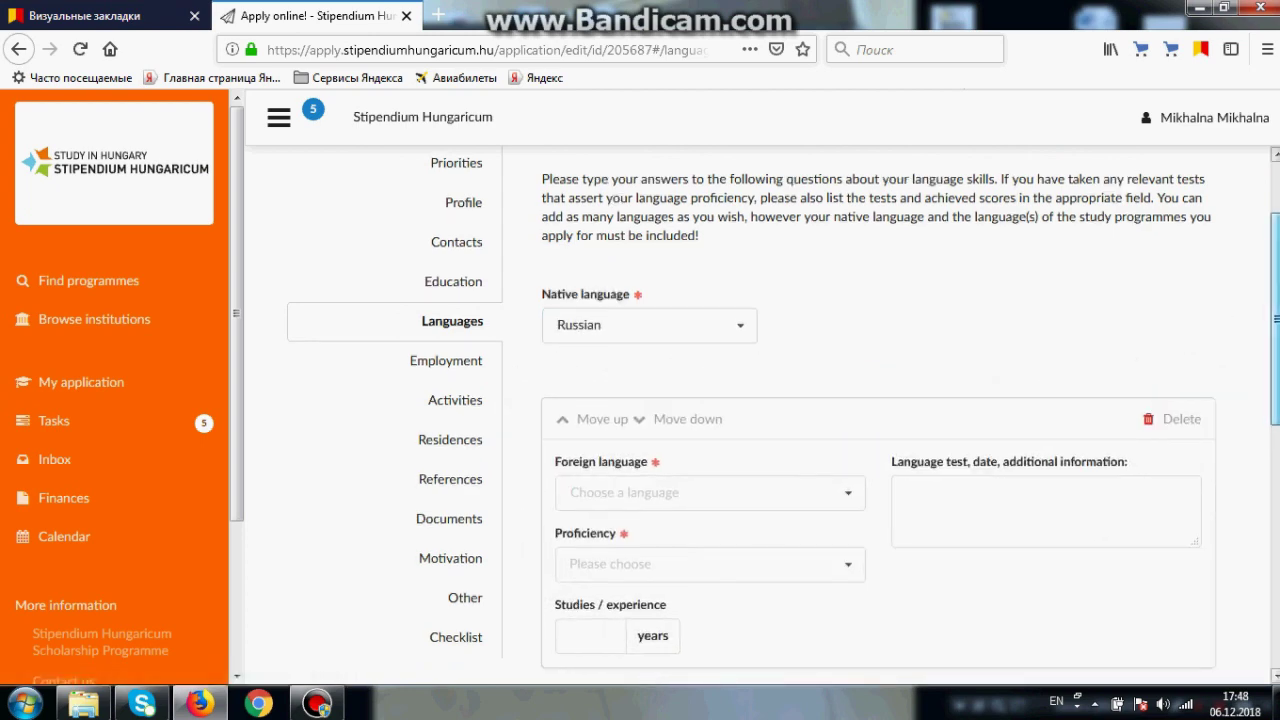
scroll(1160, 381, "down", 1)
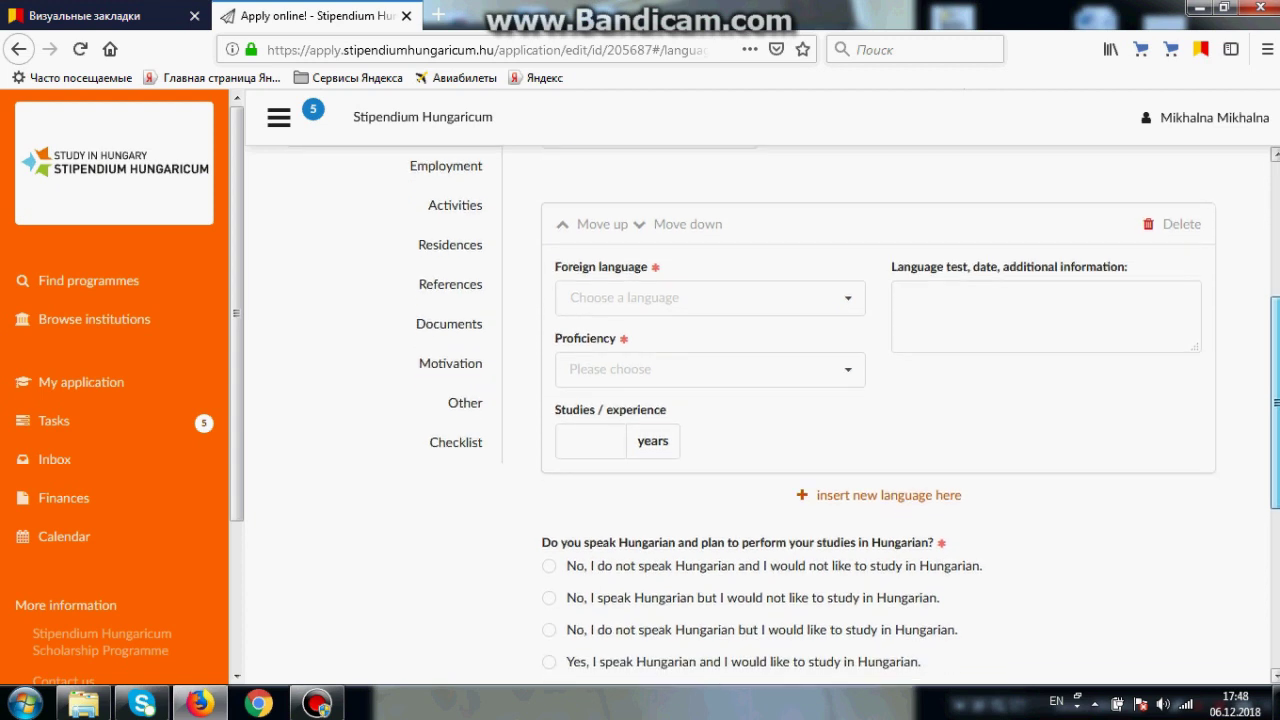
left_click(699, 296)
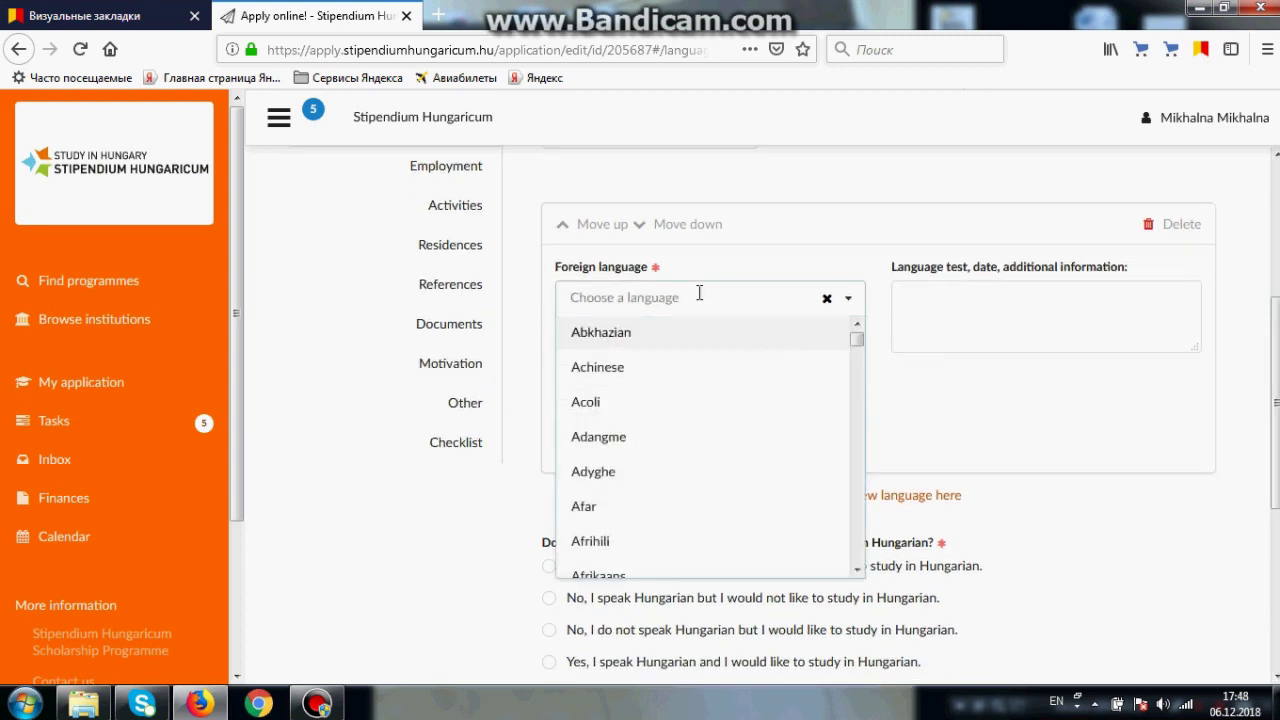
type("engl")
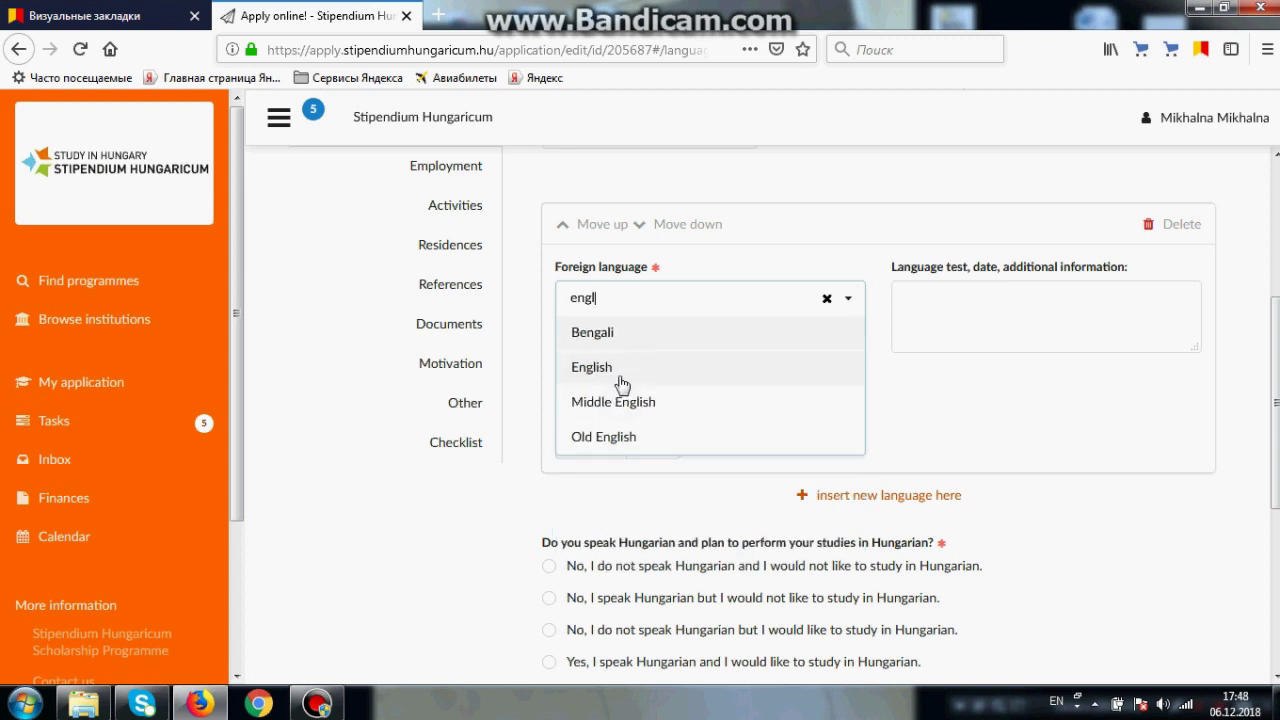
left_click(620, 382)
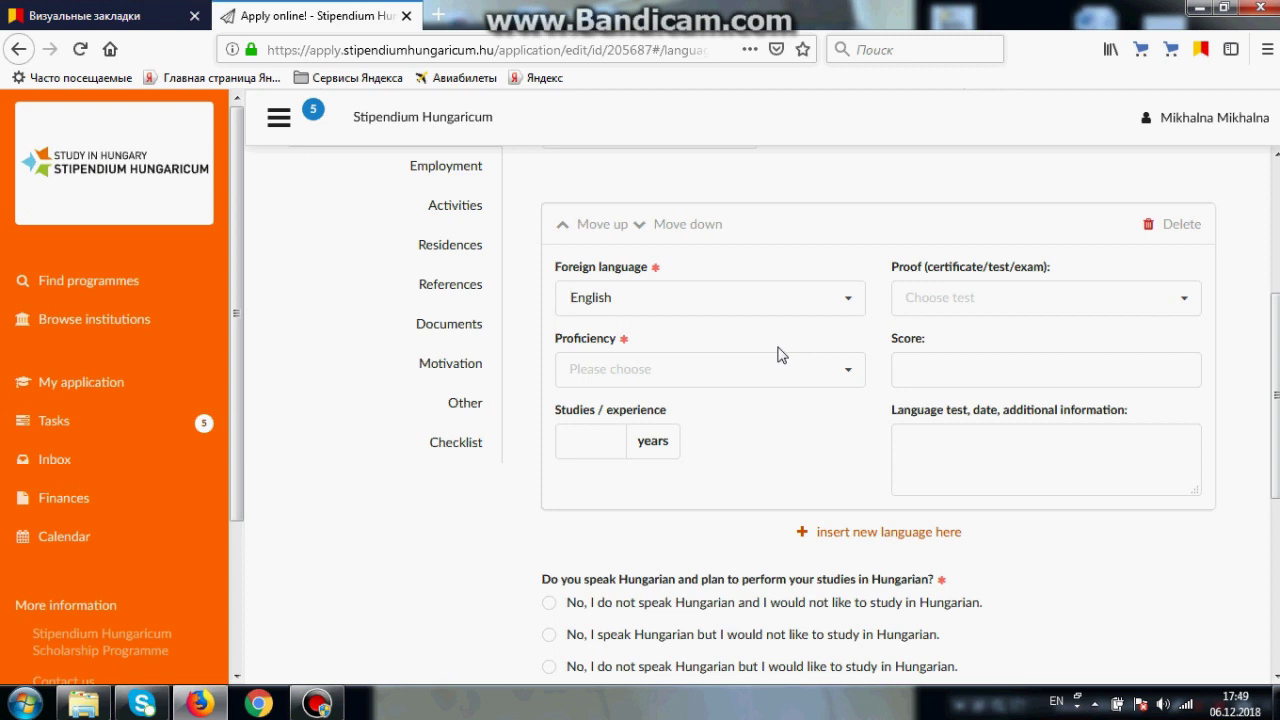
left_click(952, 306)
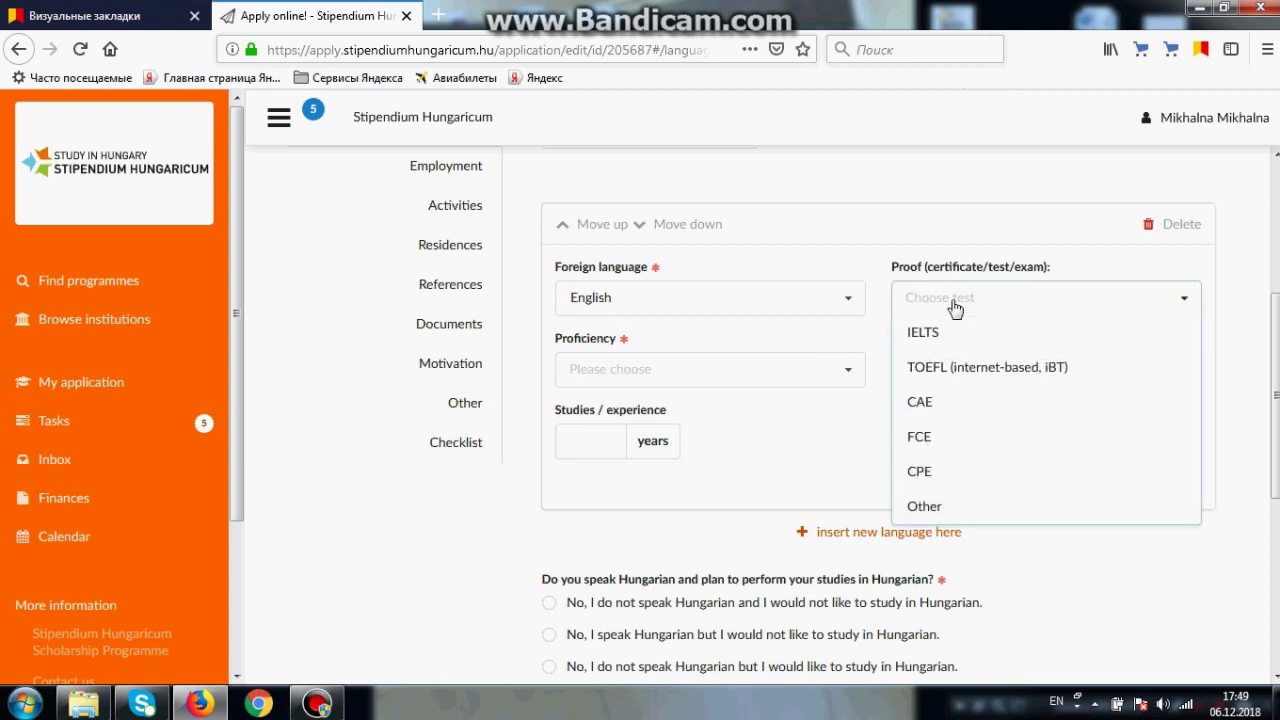
left_click(954, 307)
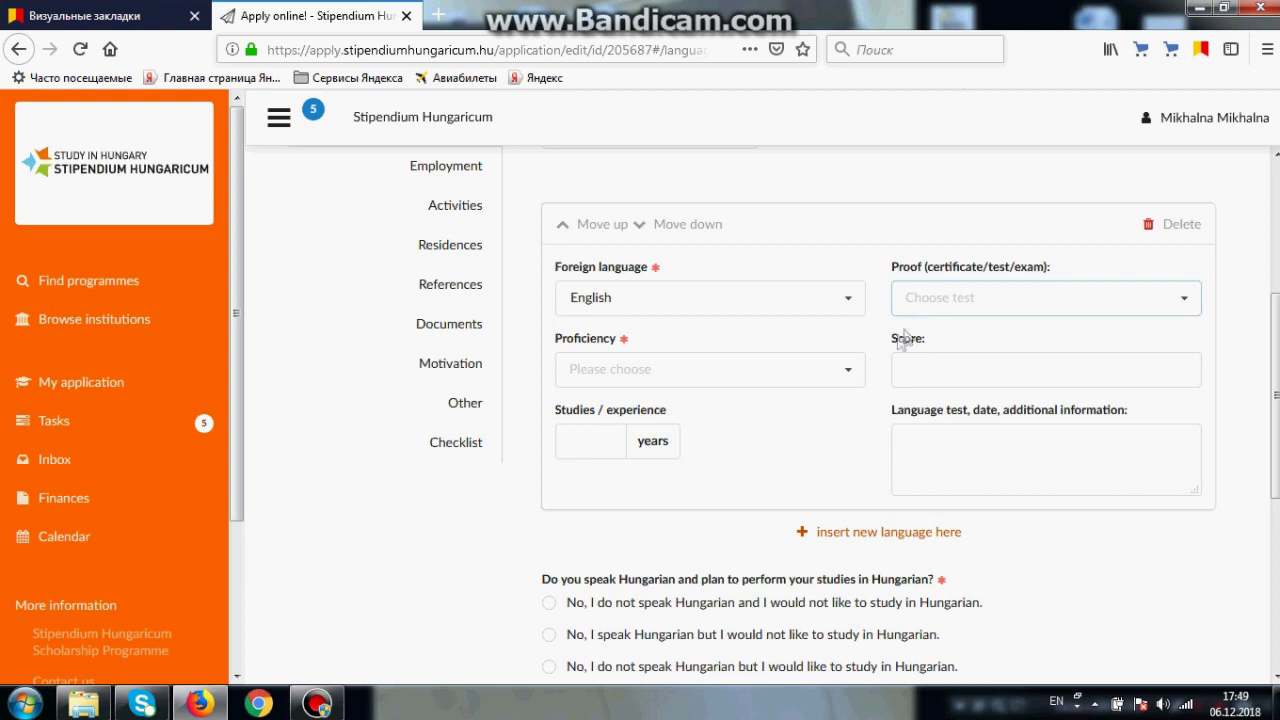
left_click(843, 378)
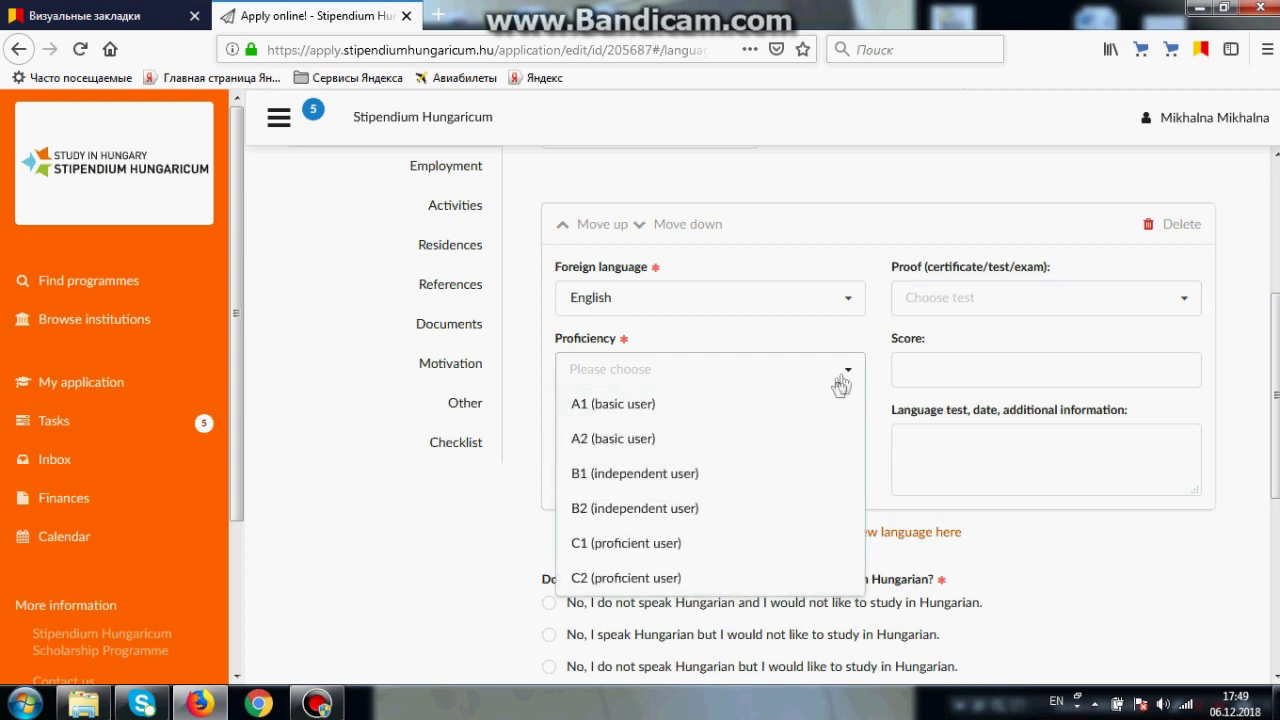
left_click(679, 510)
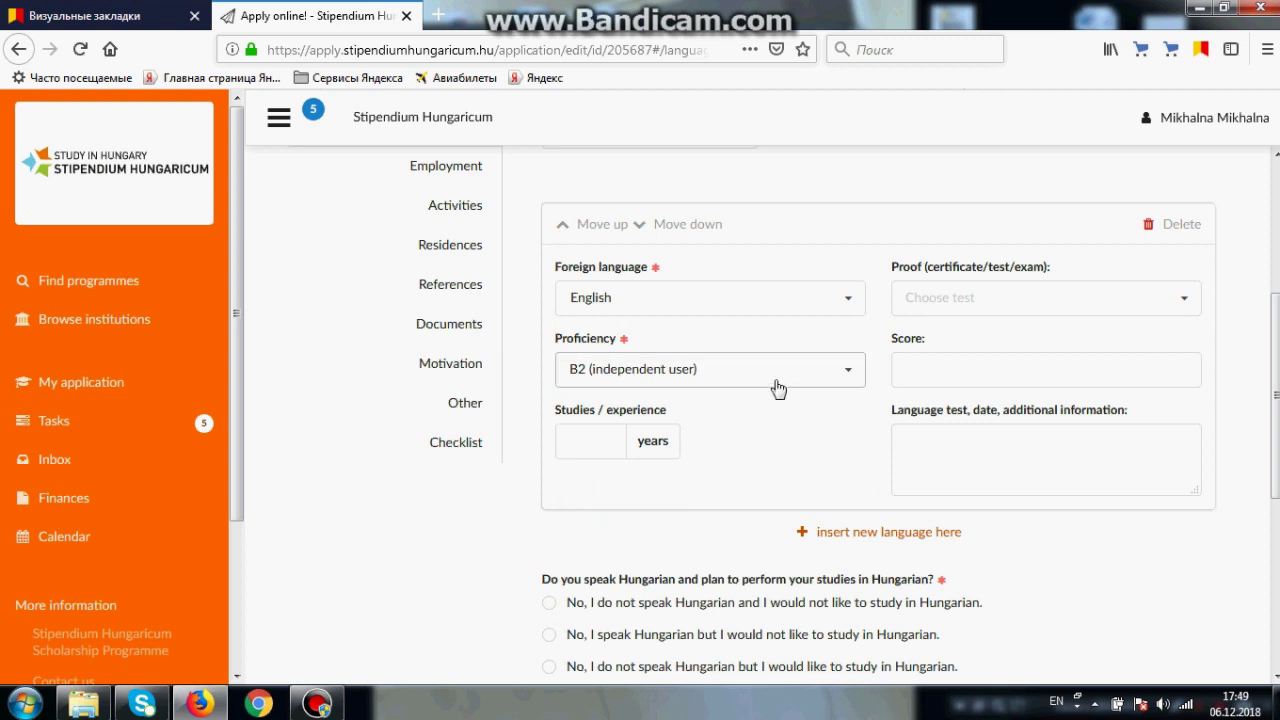
left_click(590, 441)
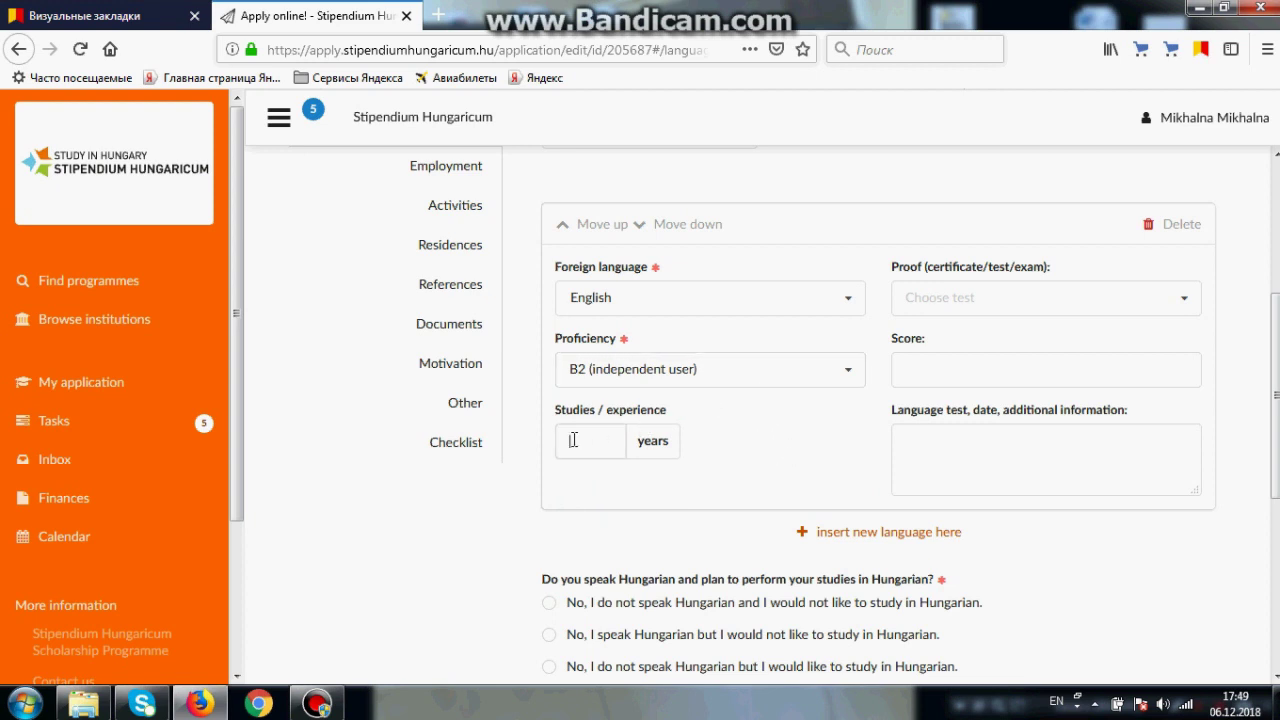
left_click(716, 440)
Step: Save the language details and open the Employment section
scroll(716, 440, "down", 3)
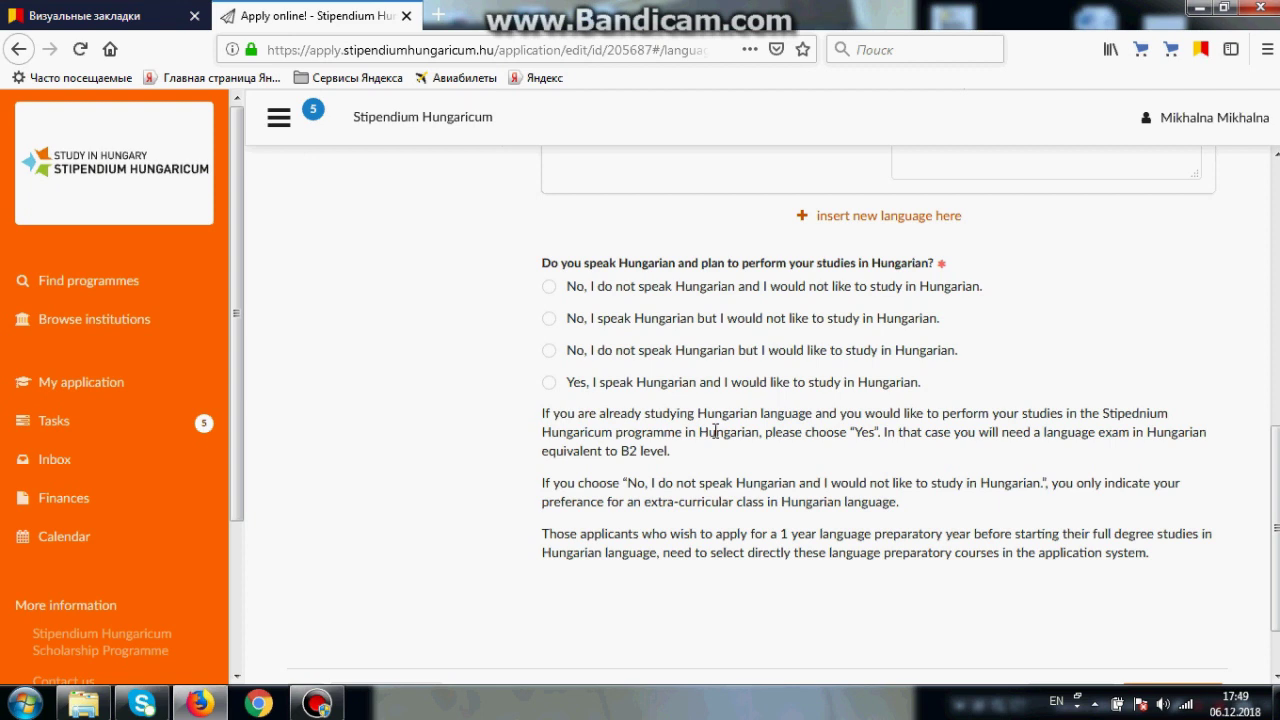
scroll(715, 431, "down", 2)
left_click(1078, 616)
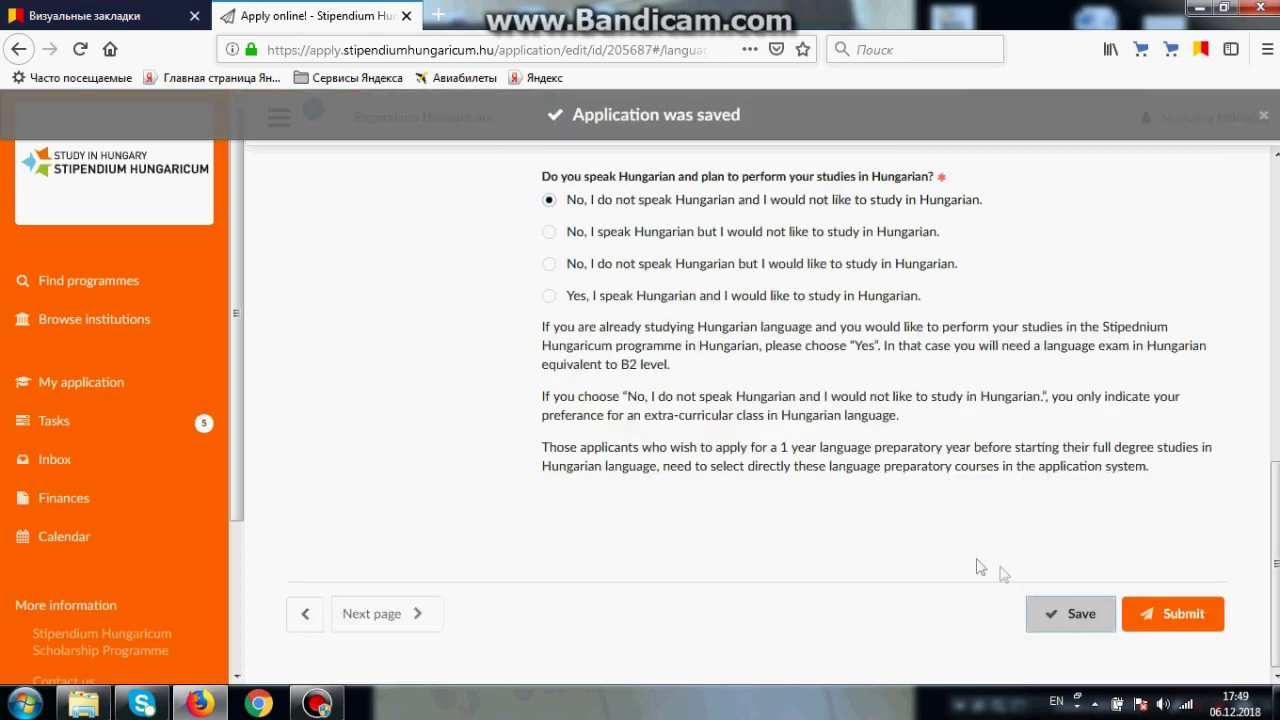
left_click(464, 398)
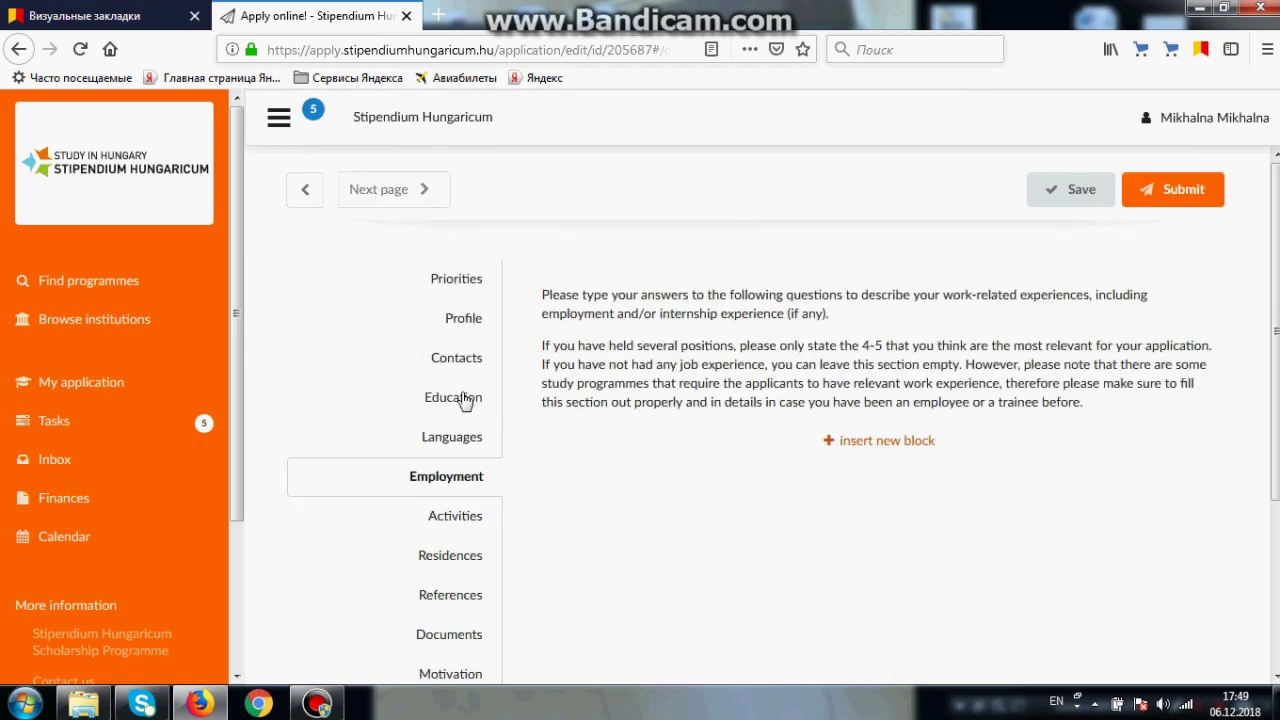
Step: Insert two blank employment entry blocks
scroll(584, 458, "down", 2)
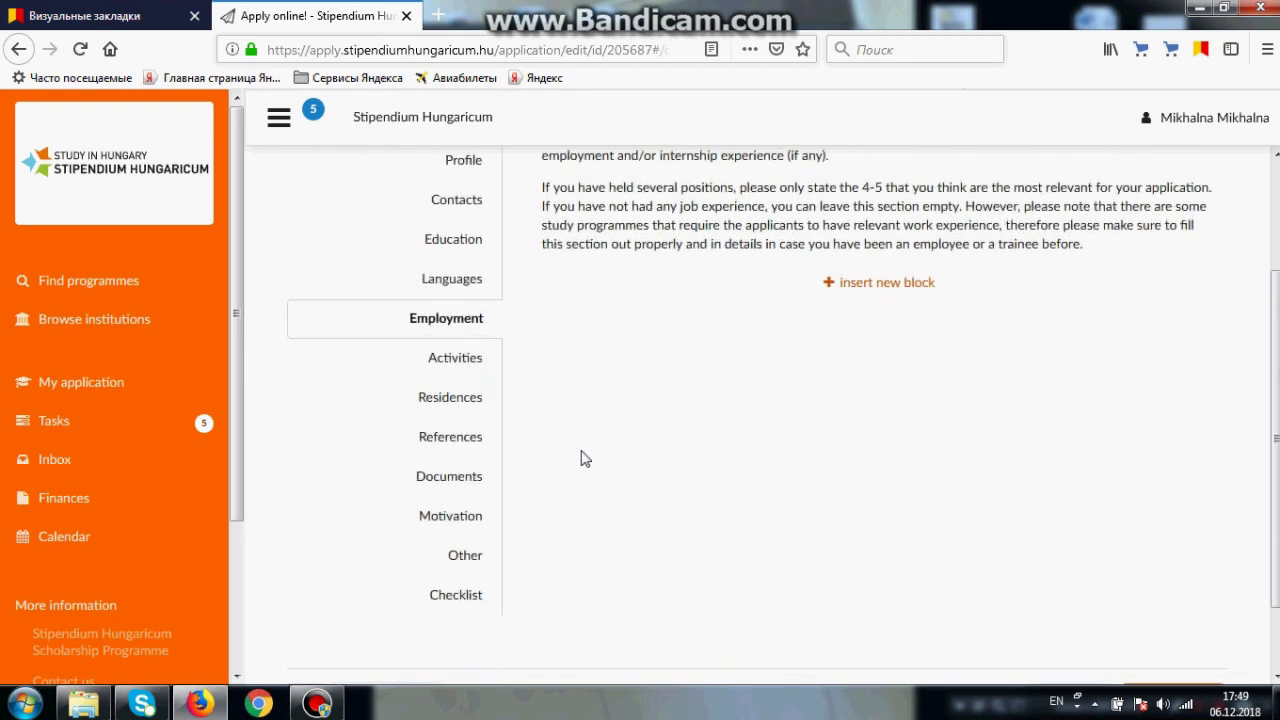
left_click(843, 286)
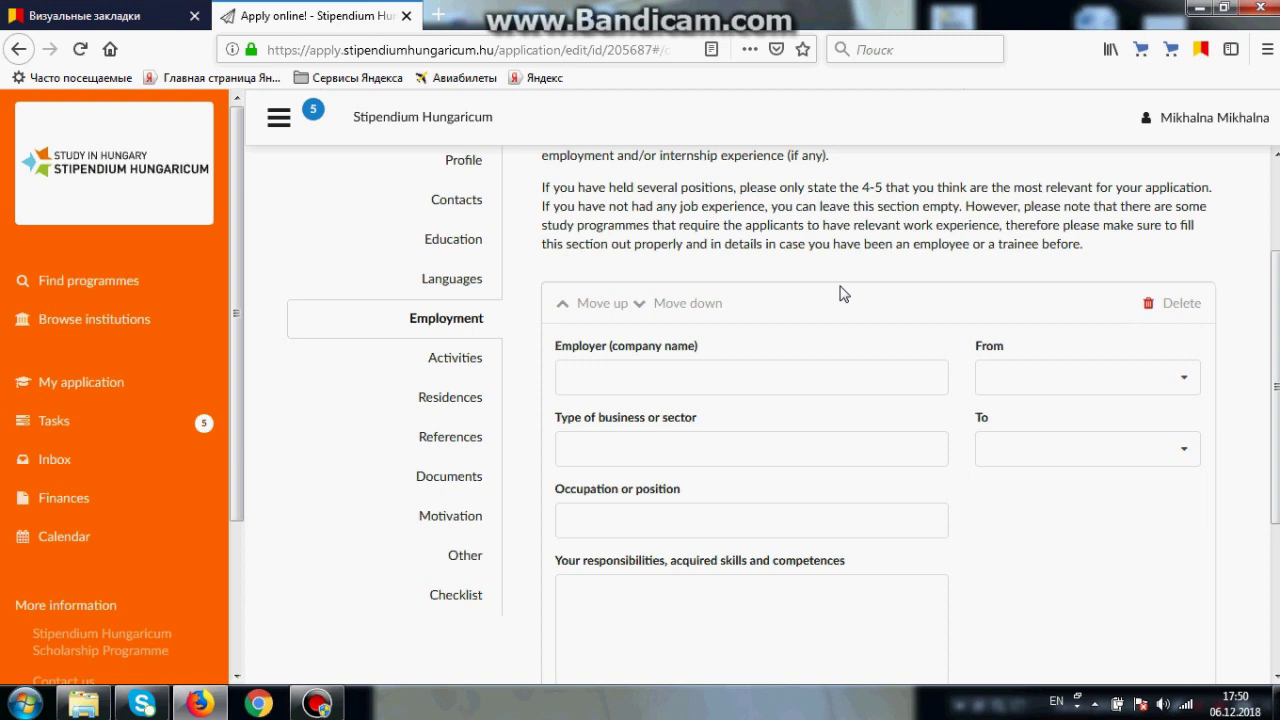
scroll(840, 293, "down", 1)
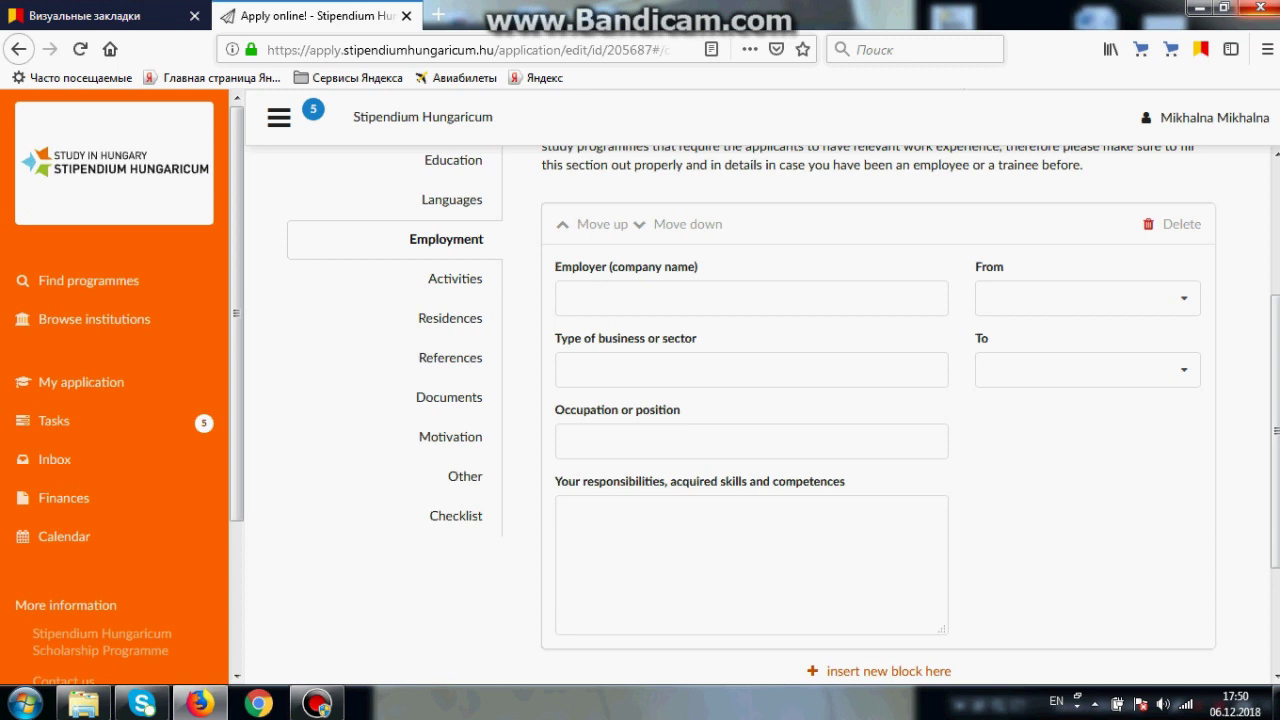
scroll(940, 500, "down", 3)
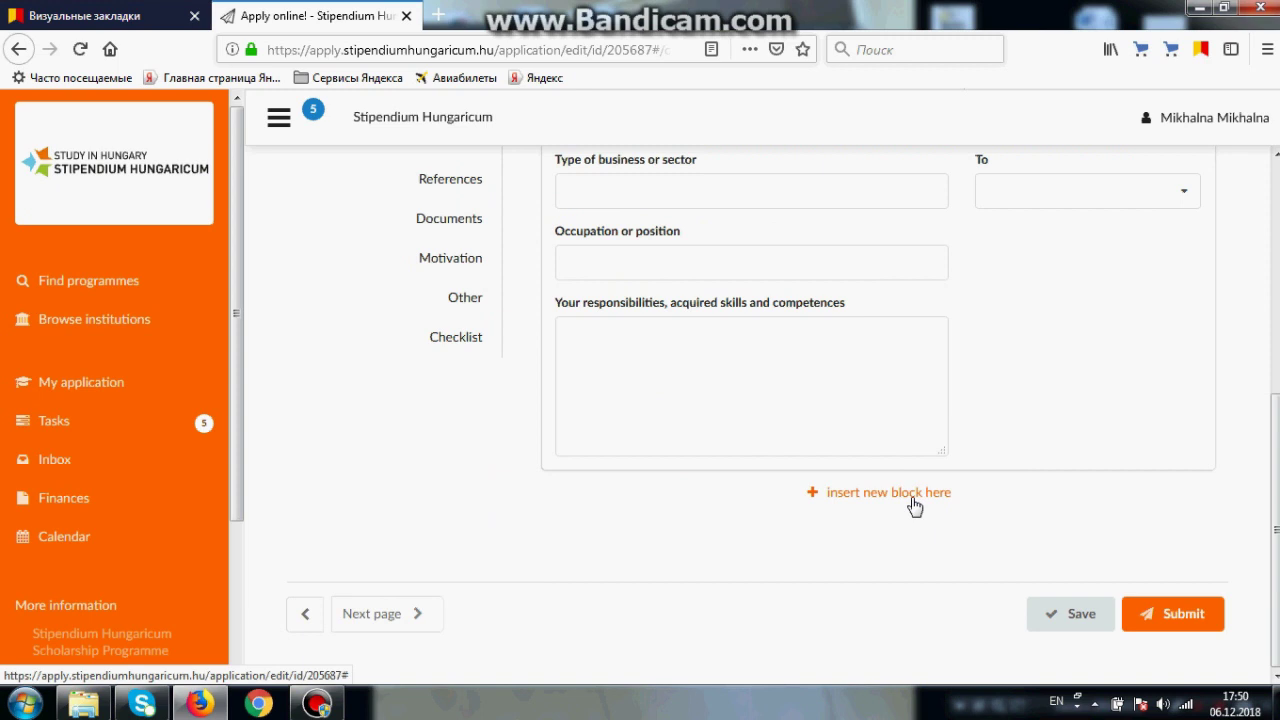
left_click(912, 498)
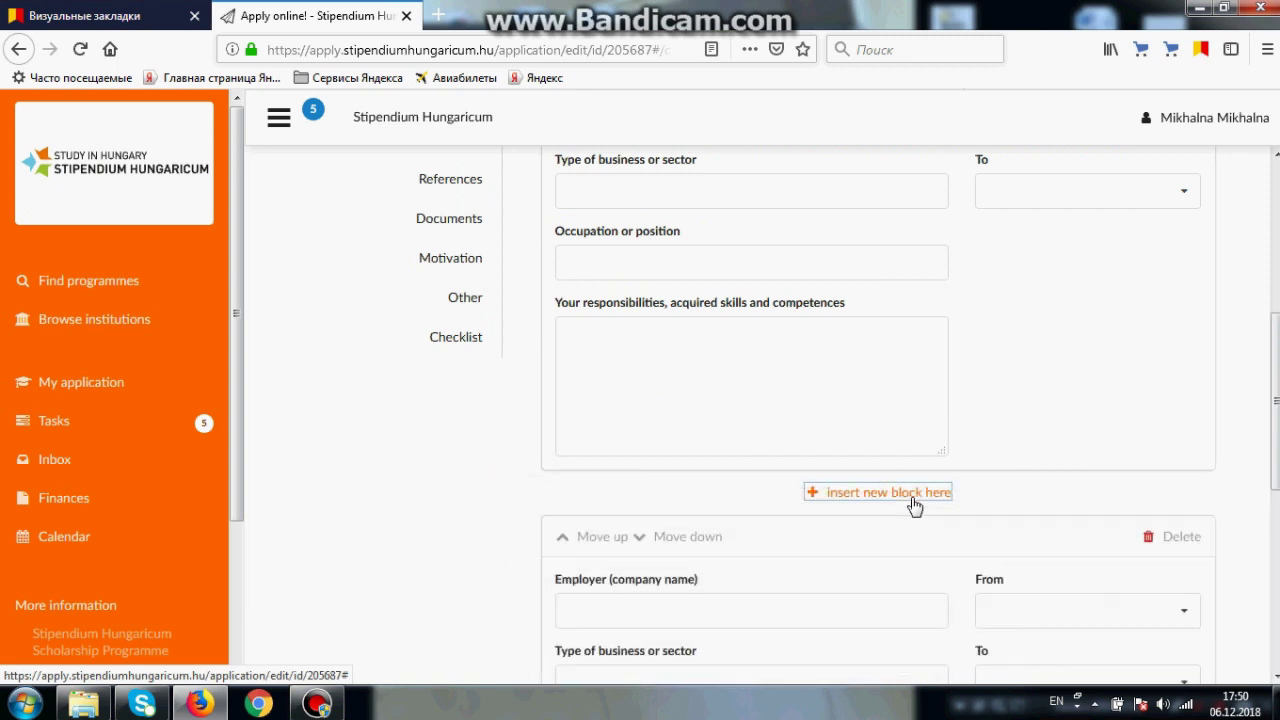
Step: Save the Employment section and open Activities
scroll(914, 506, "down", 7)
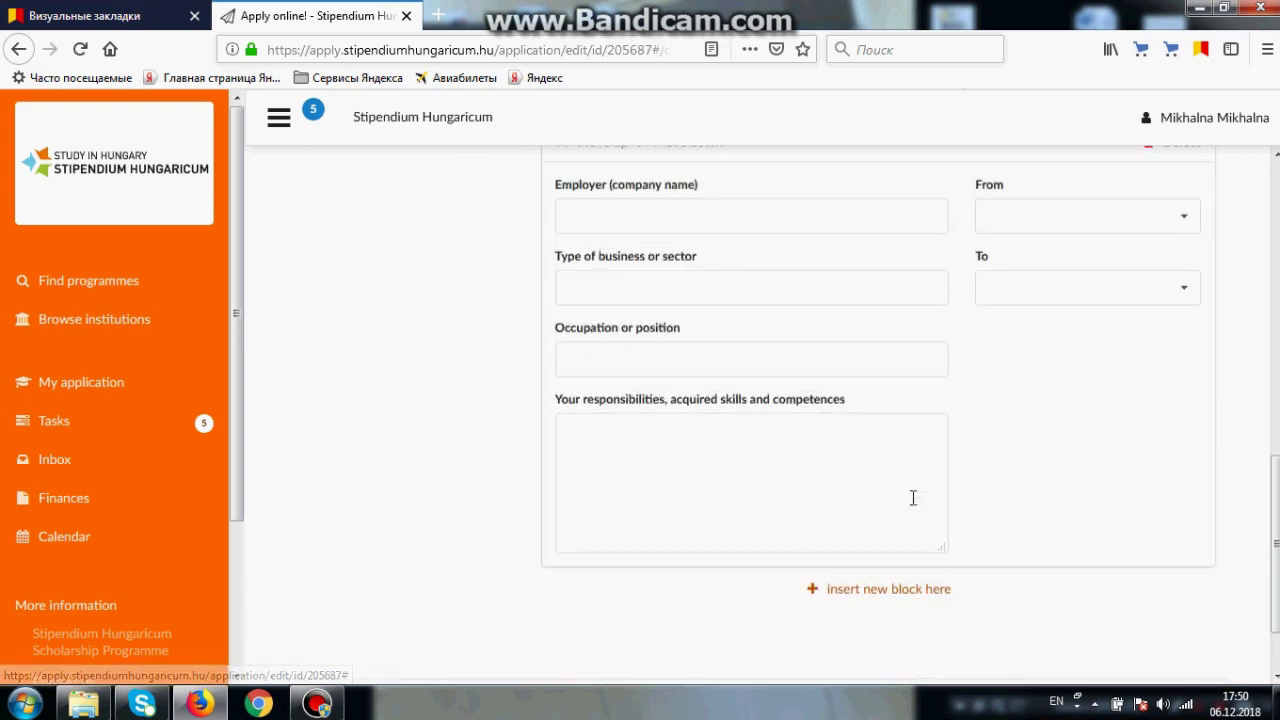
scroll(913, 497, "down", 2)
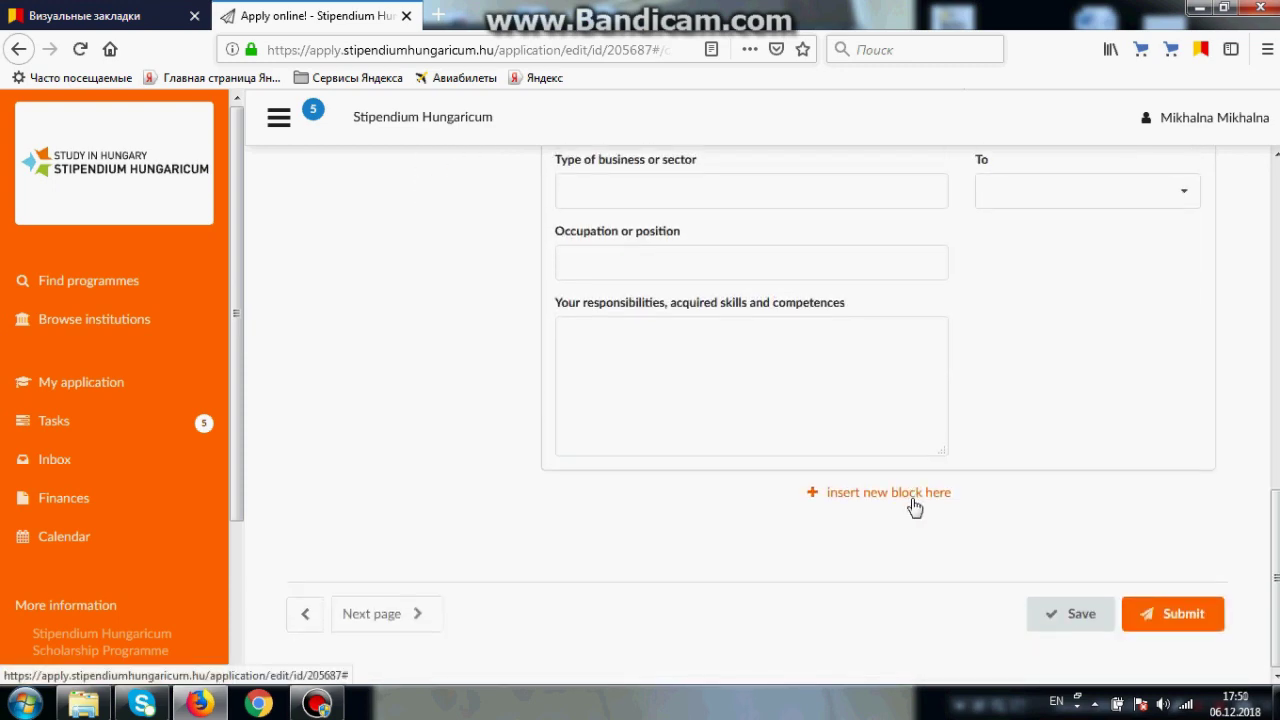
left_click(1056, 617)
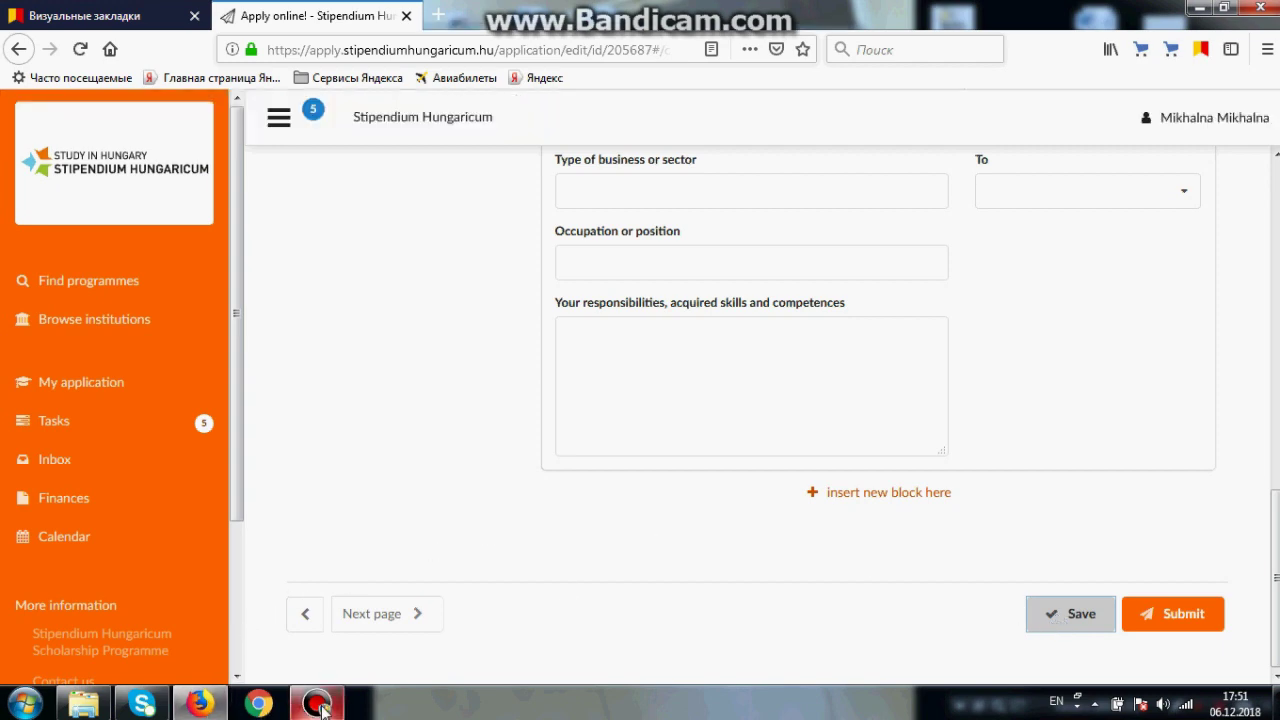
scroll(698, 403, "up", 8)
scroll(683, 397, "up", 3)
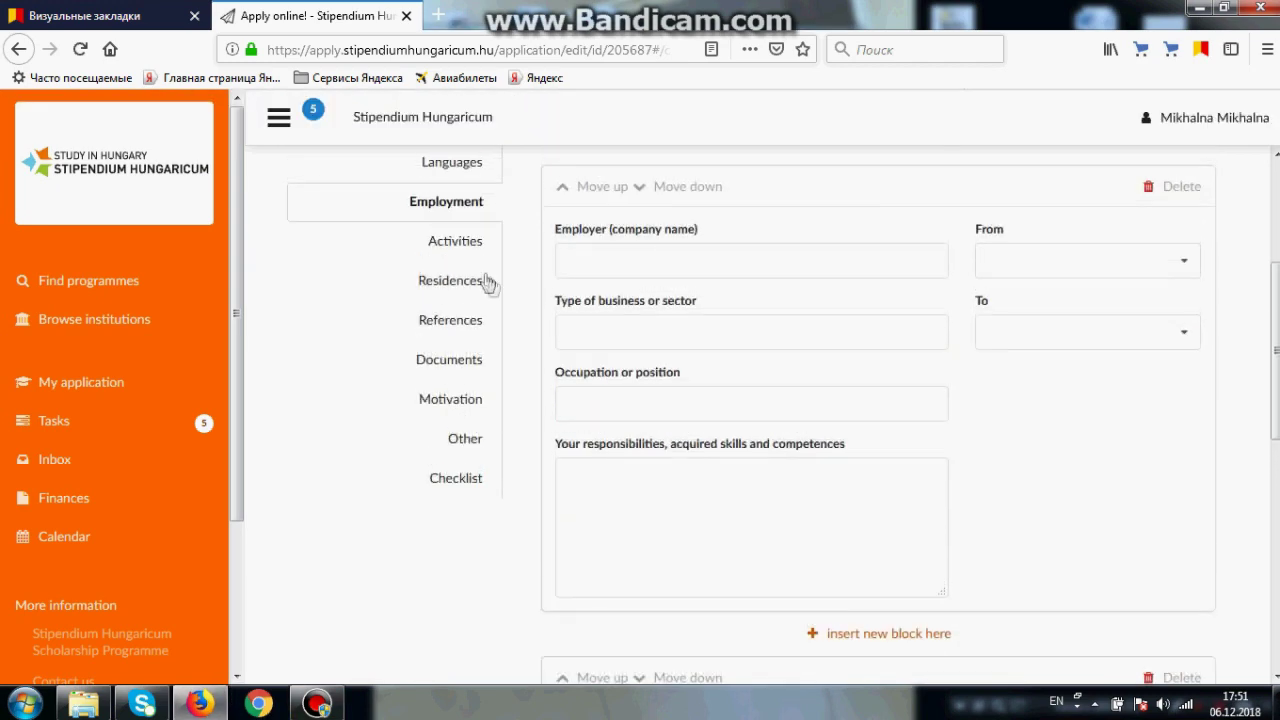
left_click(452, 243)
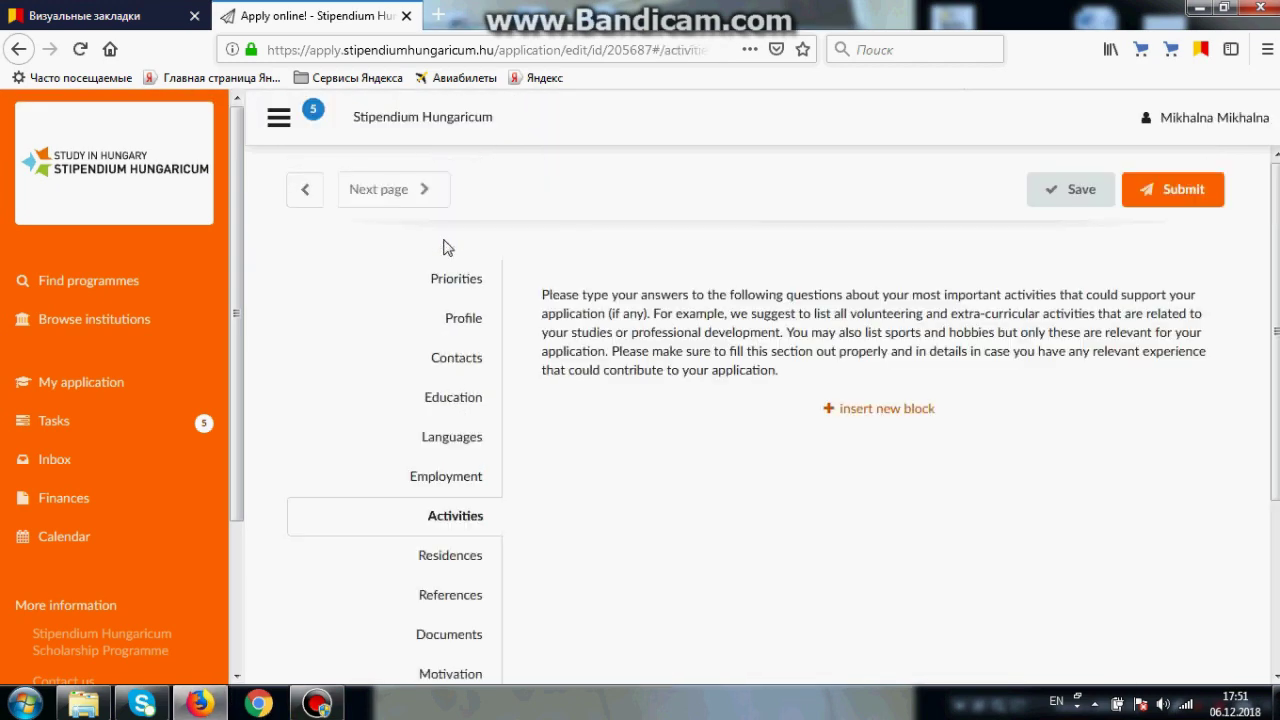
Step: Insert one blank activity block, save Activities, and go to Residences
left_click(830, 409)
scroll(545, 261, "down", 3)
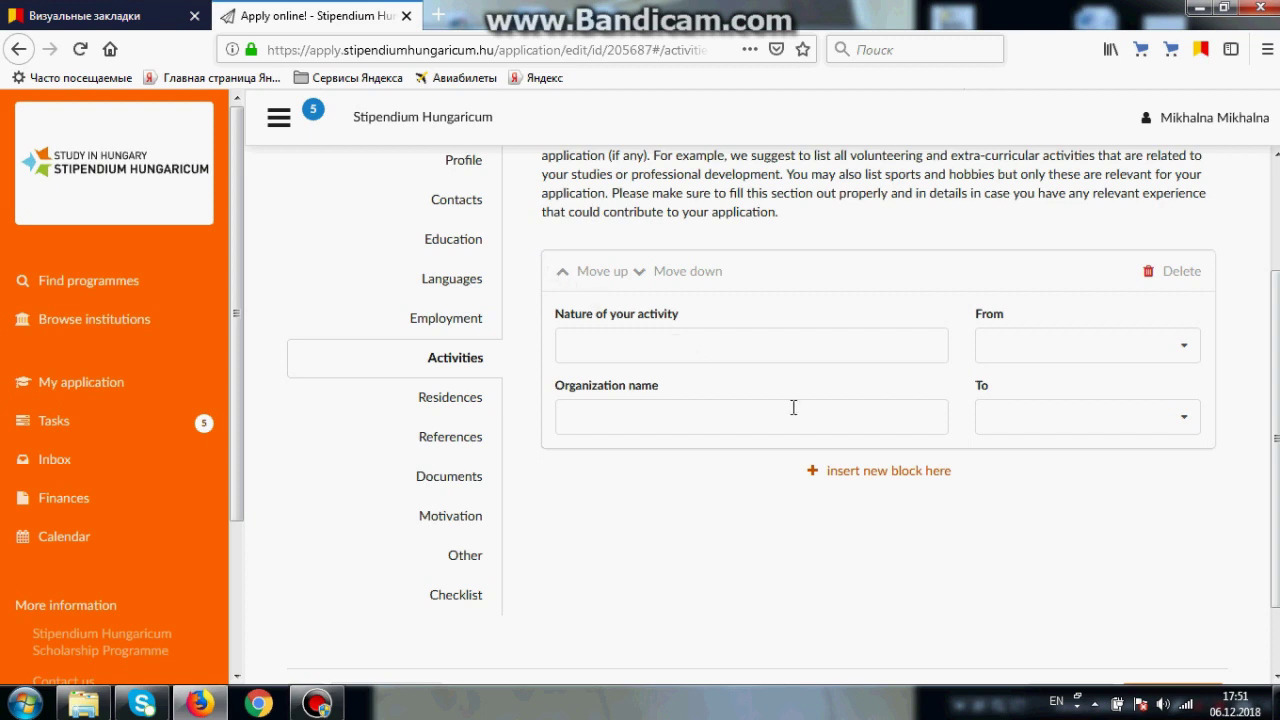
scroll(795, 407, "down", 2)
left_click(1091, 620)
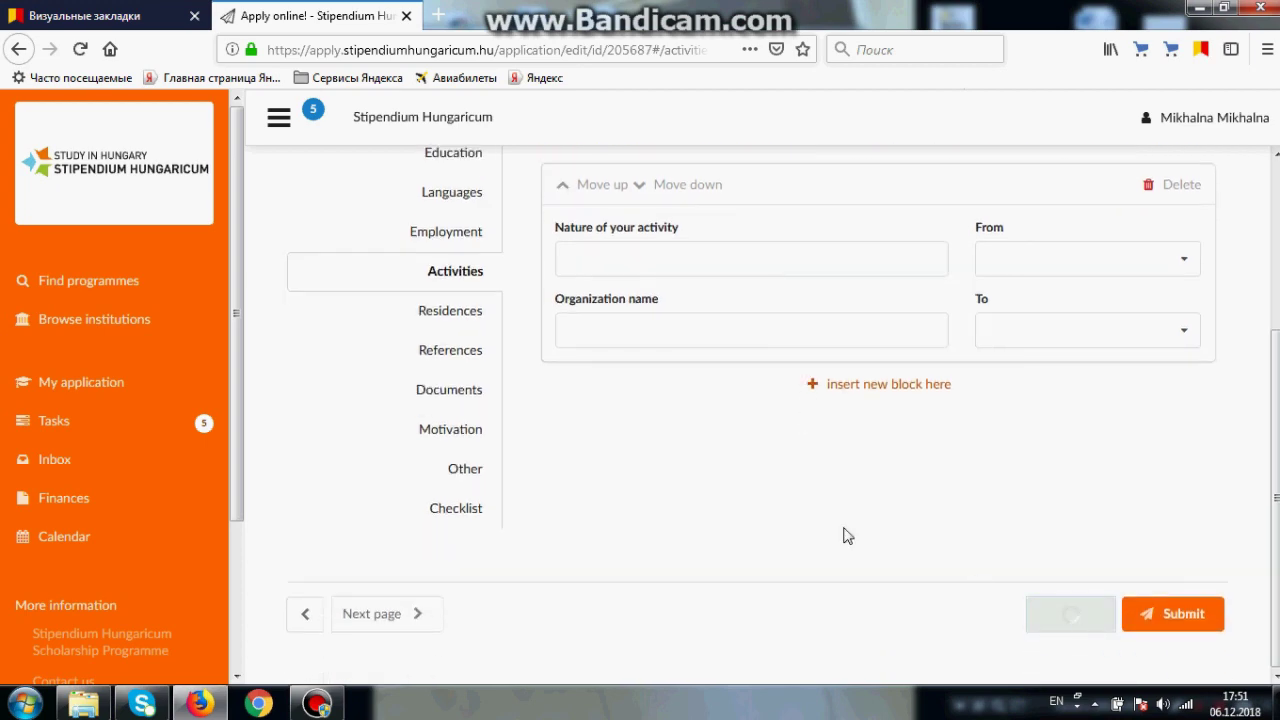
left_click(463, 326)
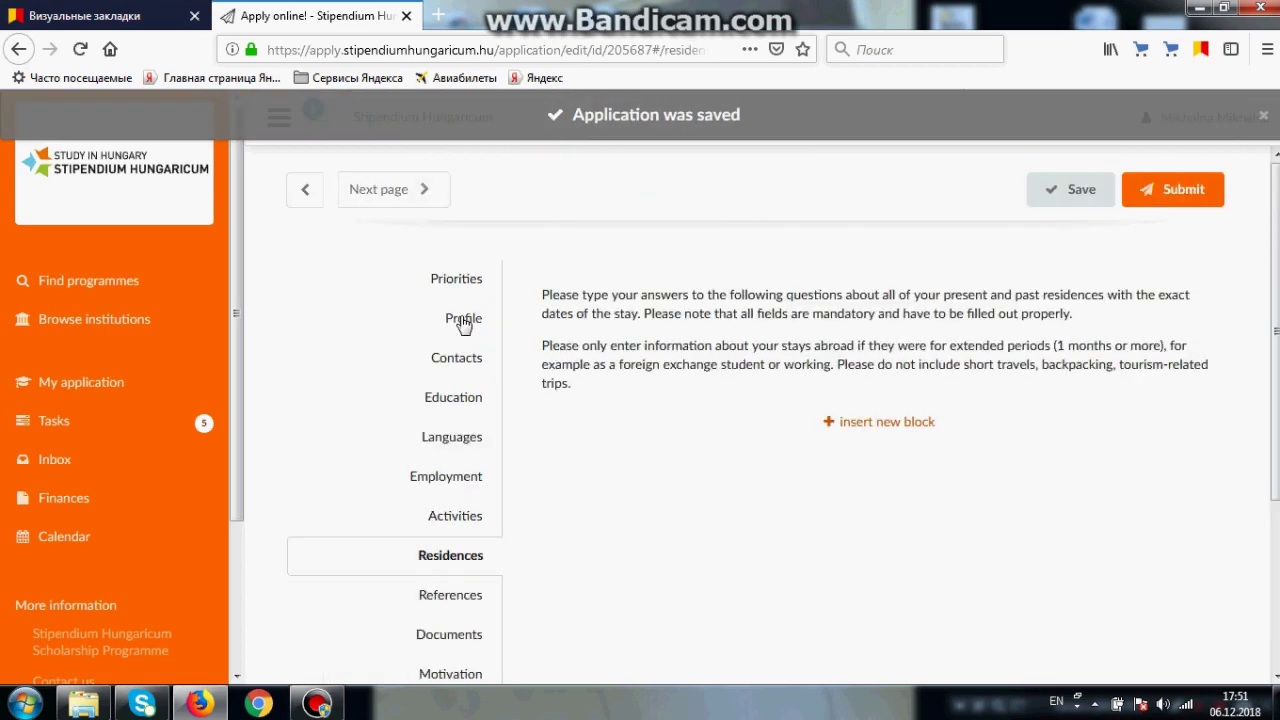
Step: Add a second blank residence block, save Residences, and open References
scroll(698, 264, "down", 3)
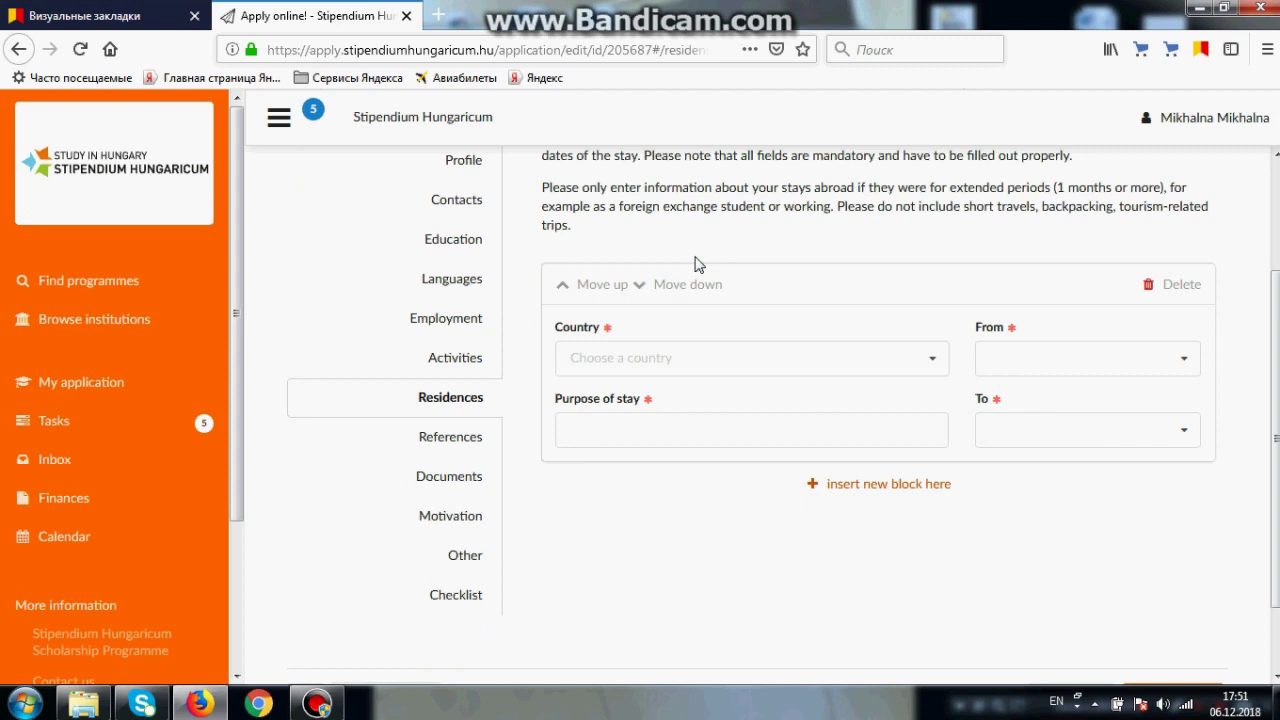
left_click(840, 488)
scroll(815, 315, "down", 3)
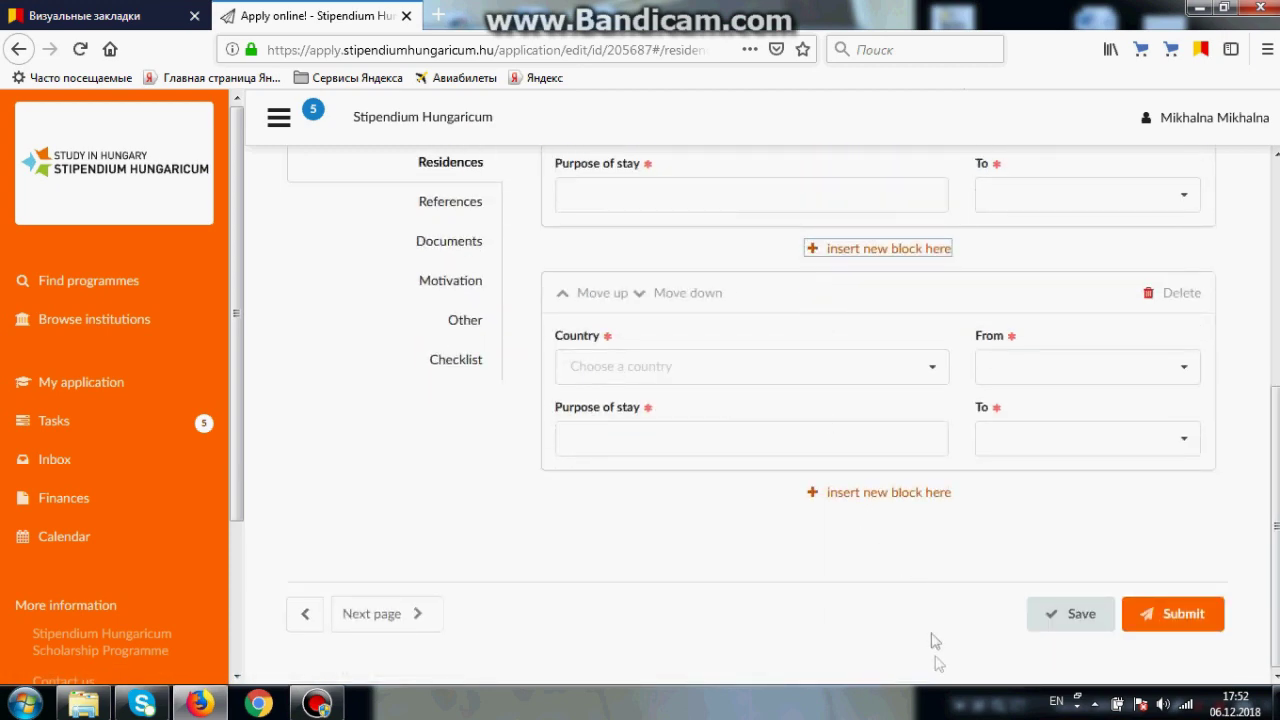
left_click(1047, 633)
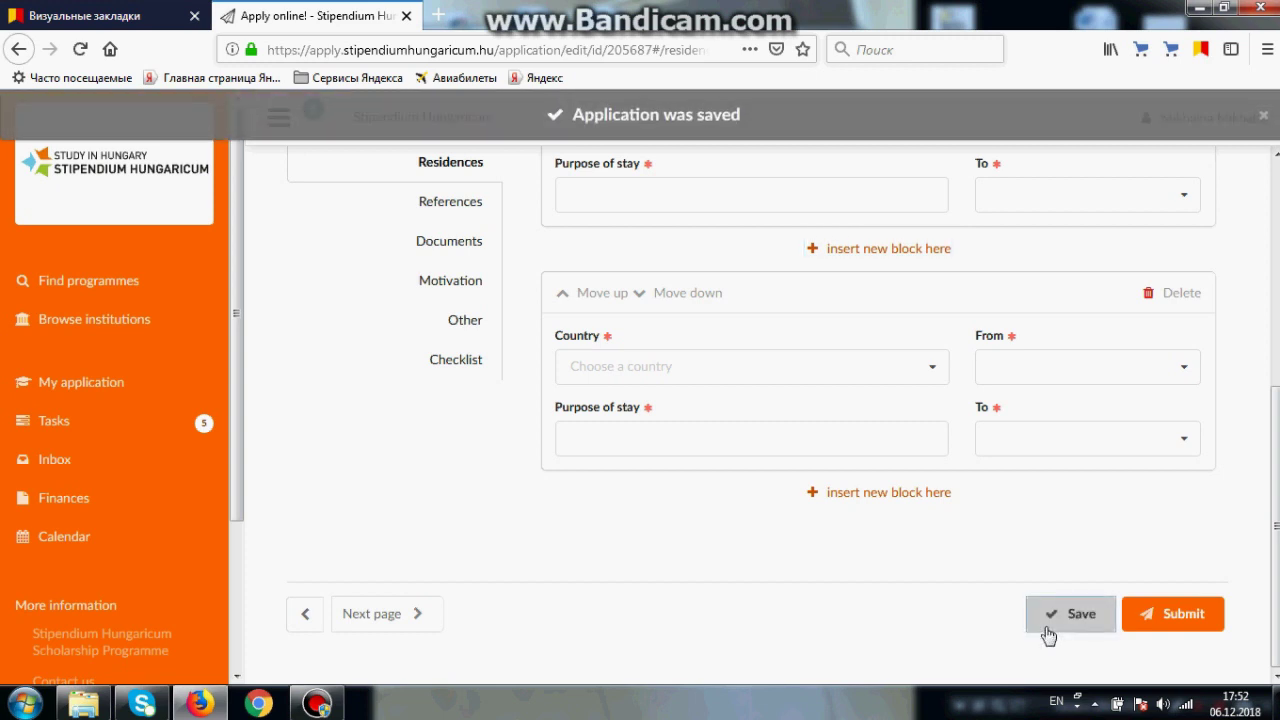
left_click(436, 204)
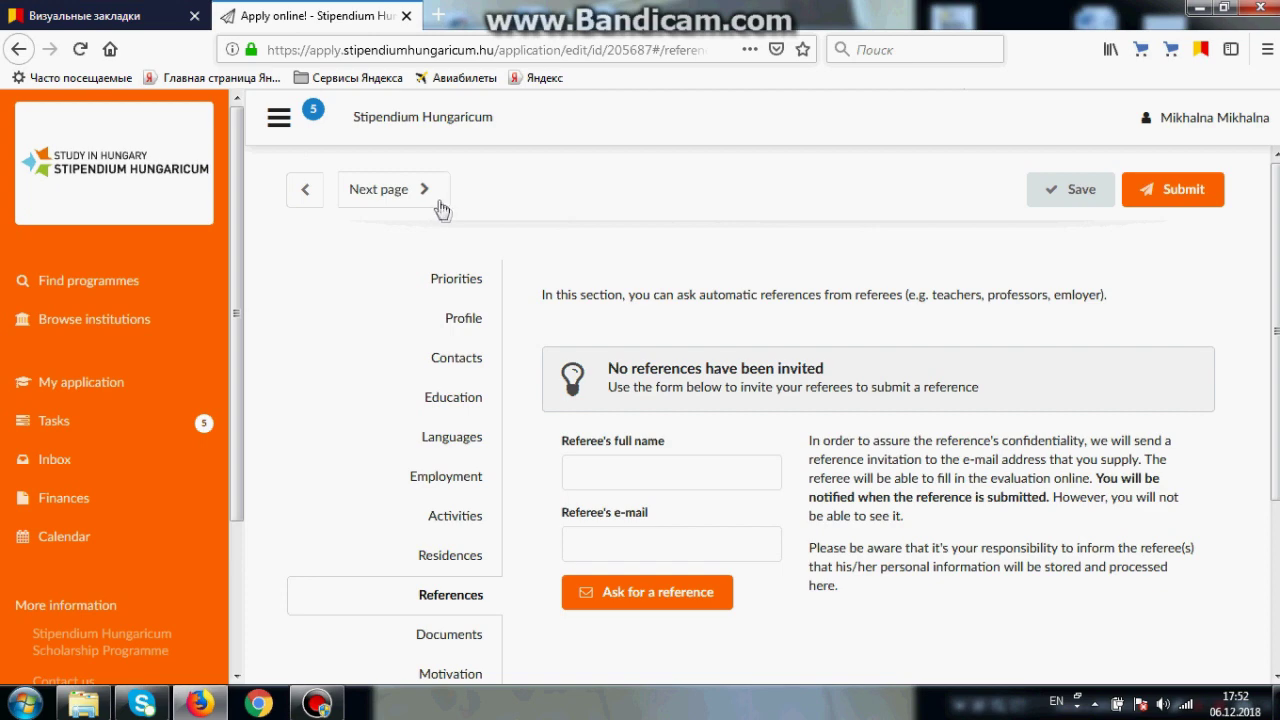
Step: Save References with no referee invited, dismiss the colour-scheme popup, and open Documents
scroll(440, 205, "down", 5)
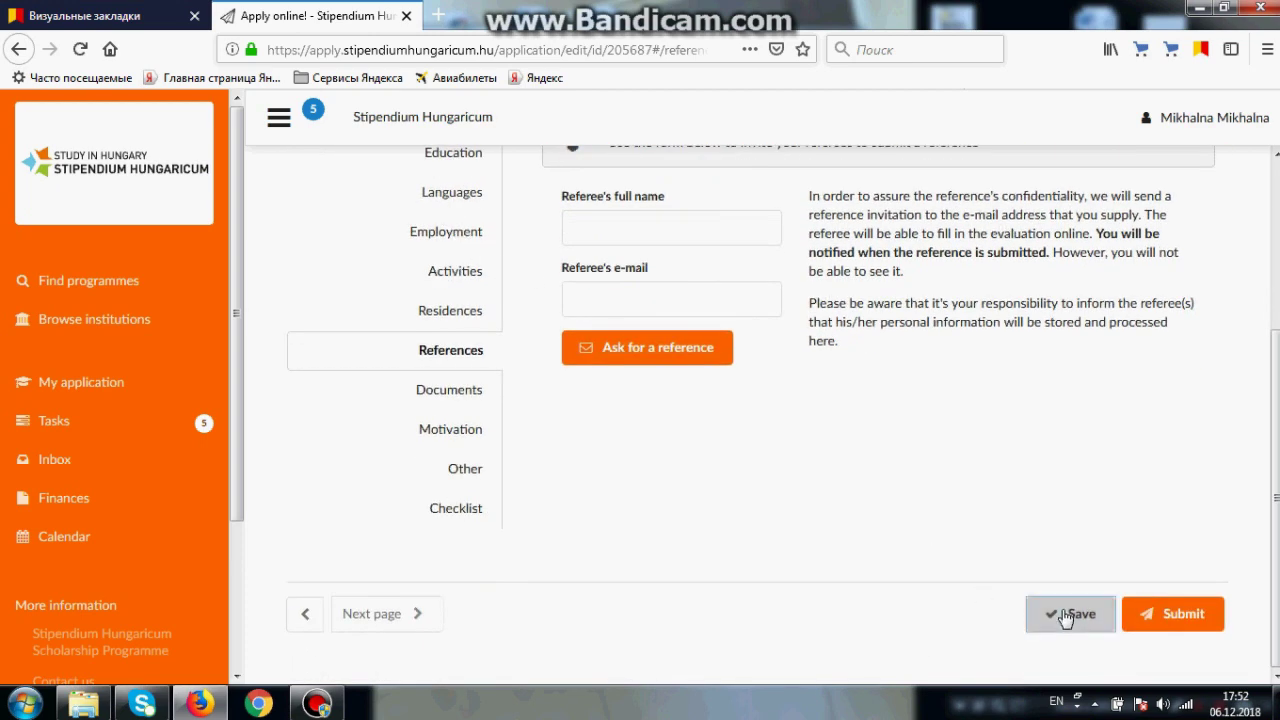
left_click(1065, 613)
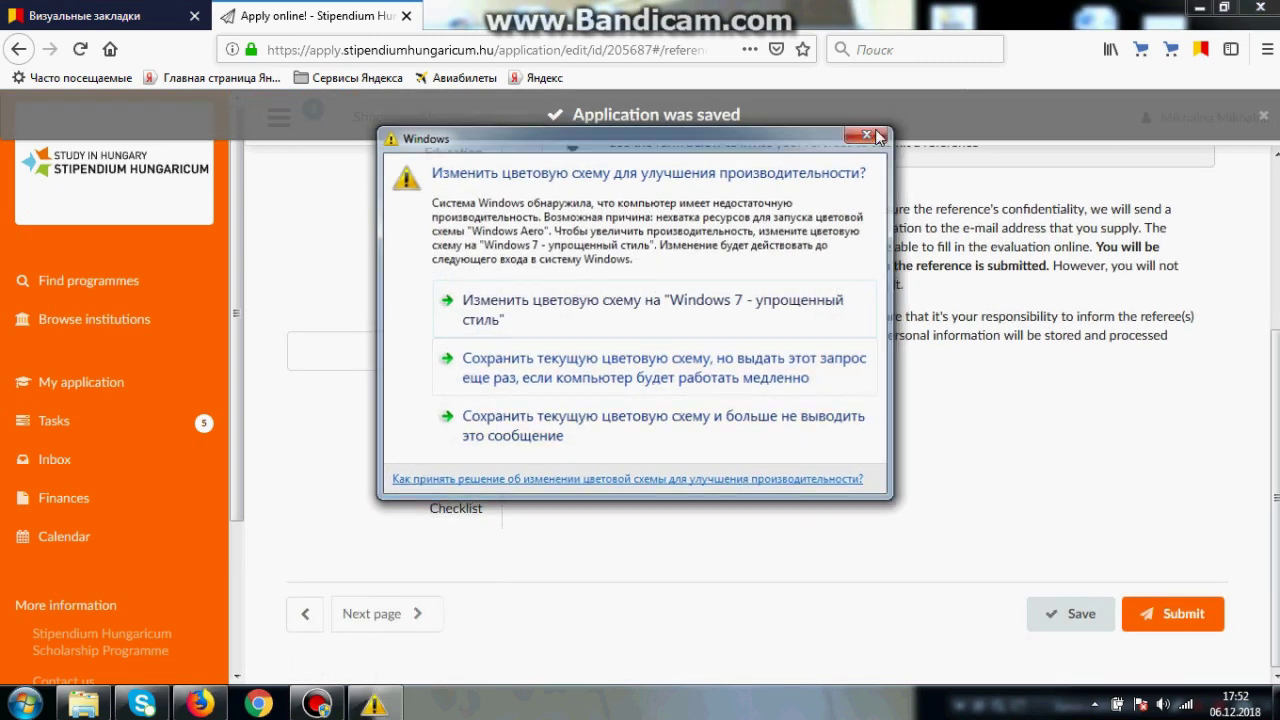
left_click(650, 368)
left_click(448, 390)
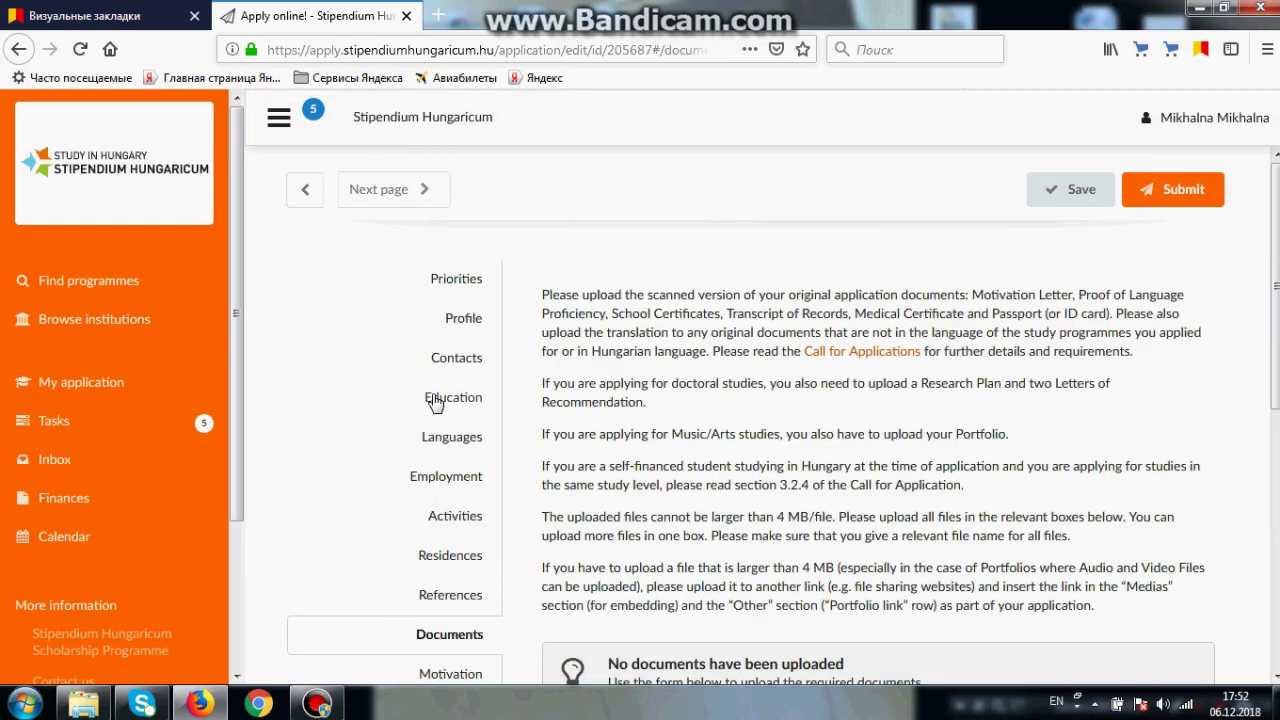
Step: Save the Documents page with no files uploaded, after noting the allowed types JPEG, GIF, PNG, PDF
scroll(434, 402, "down", 10)
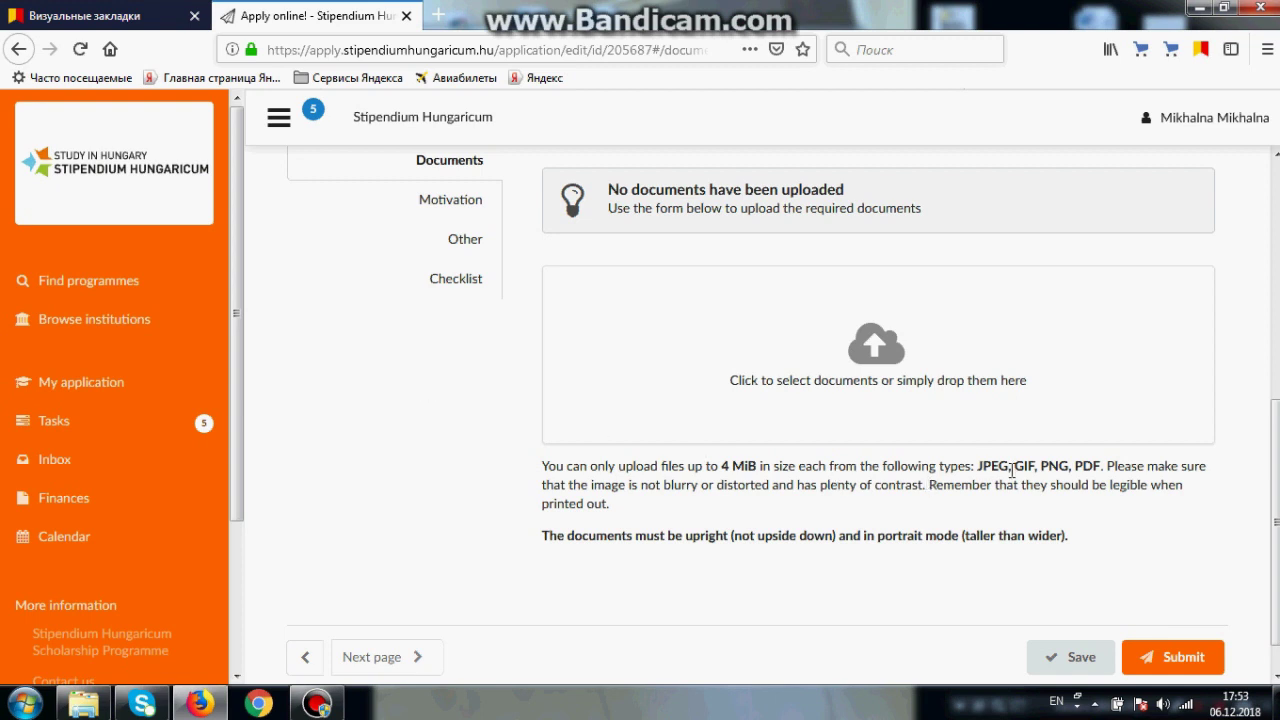
left_click_drag(978, 466, 1103, 467)
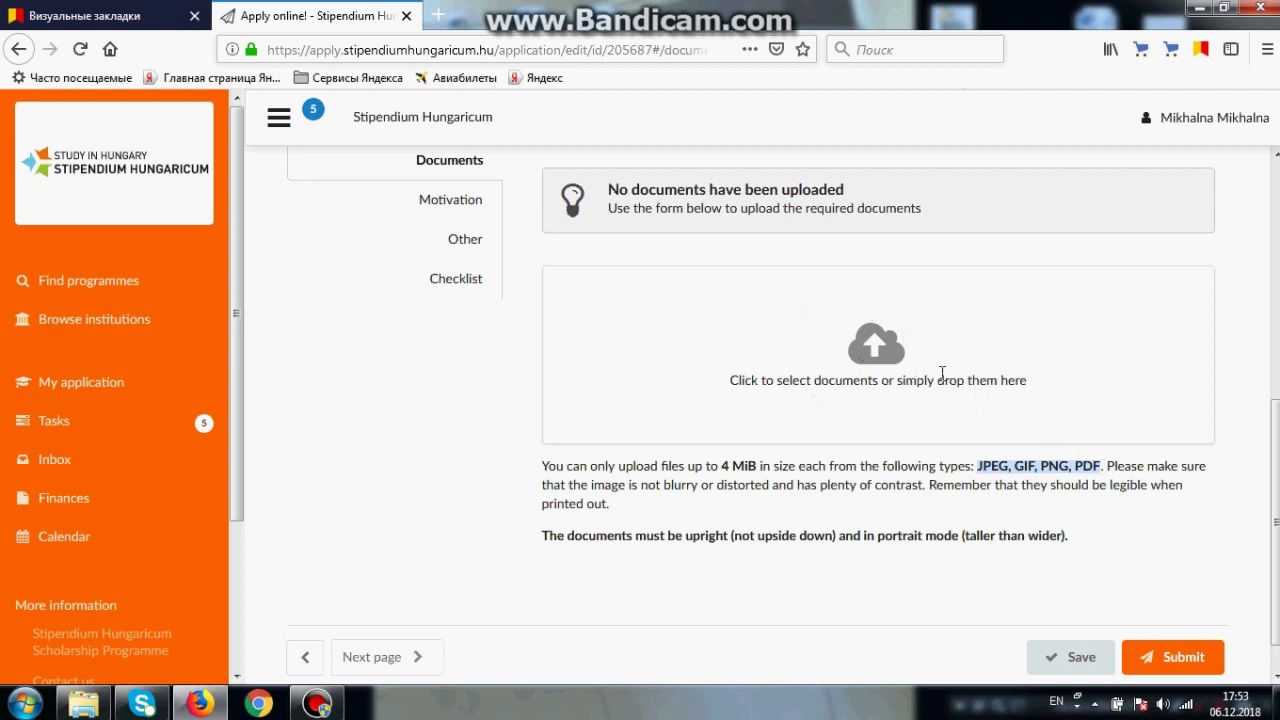
left_click(997, 510)
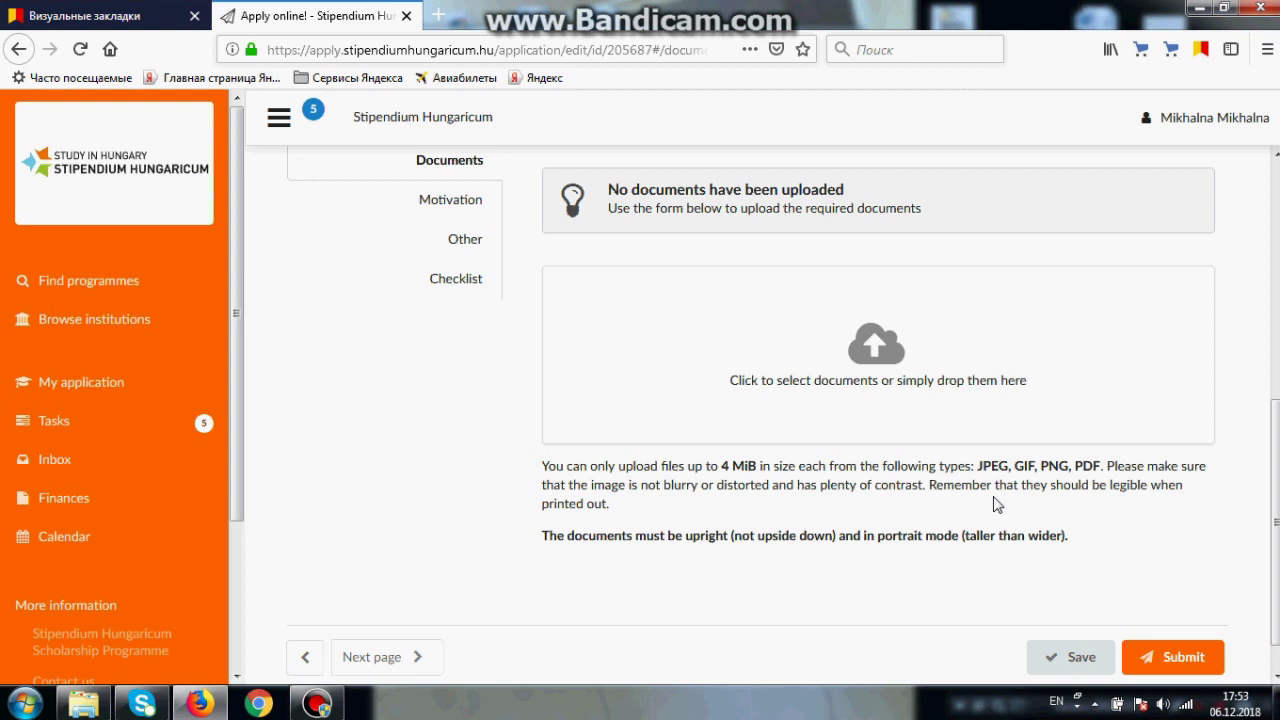
scroll(1068, 628, "down", 1)
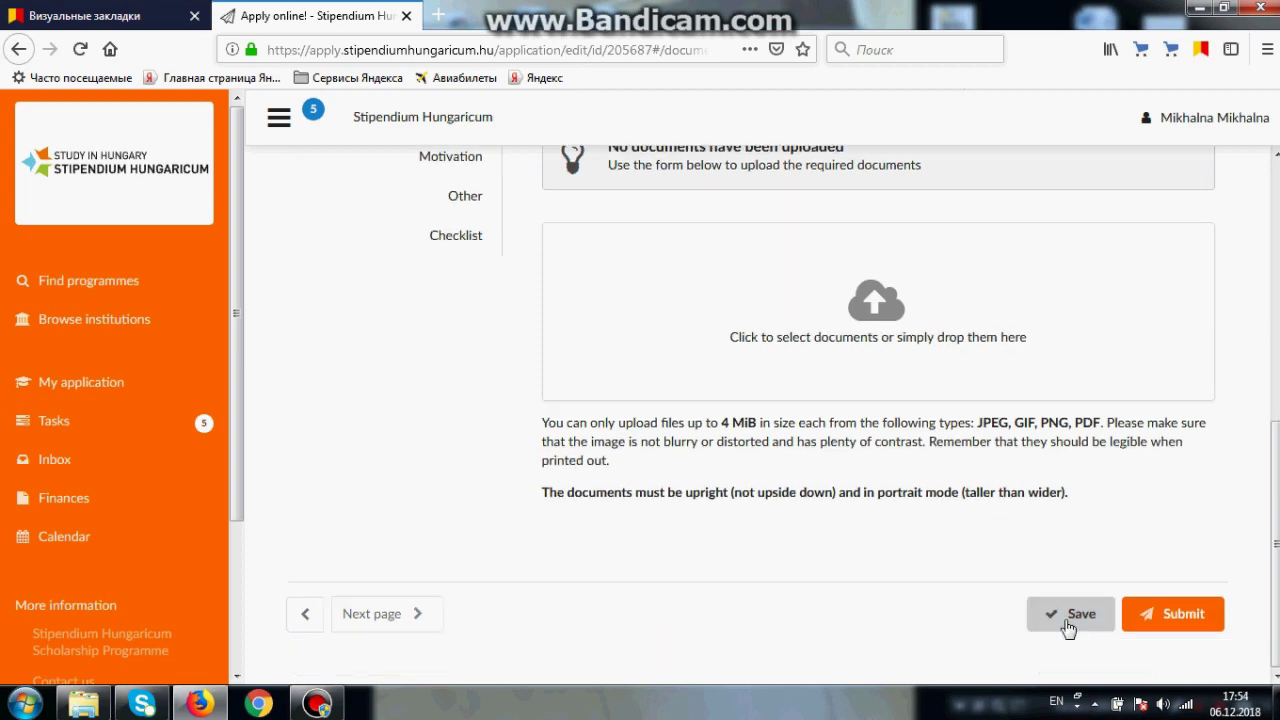
left_click(1068, 614)
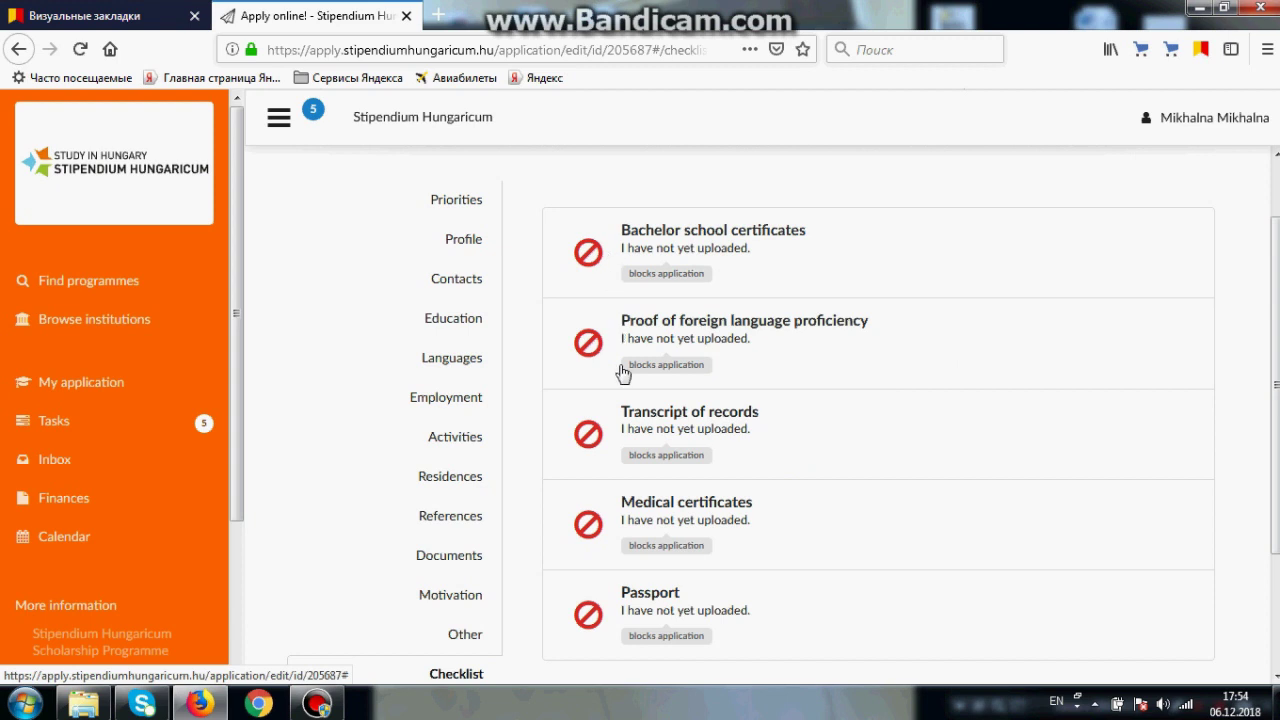
Step: Answer the Passport checklist task with 'I have uploaded my passport.'
scroll(705, 405, "down", 2)
scroll(725, 413, "up", 2)
left_click(608, 622)
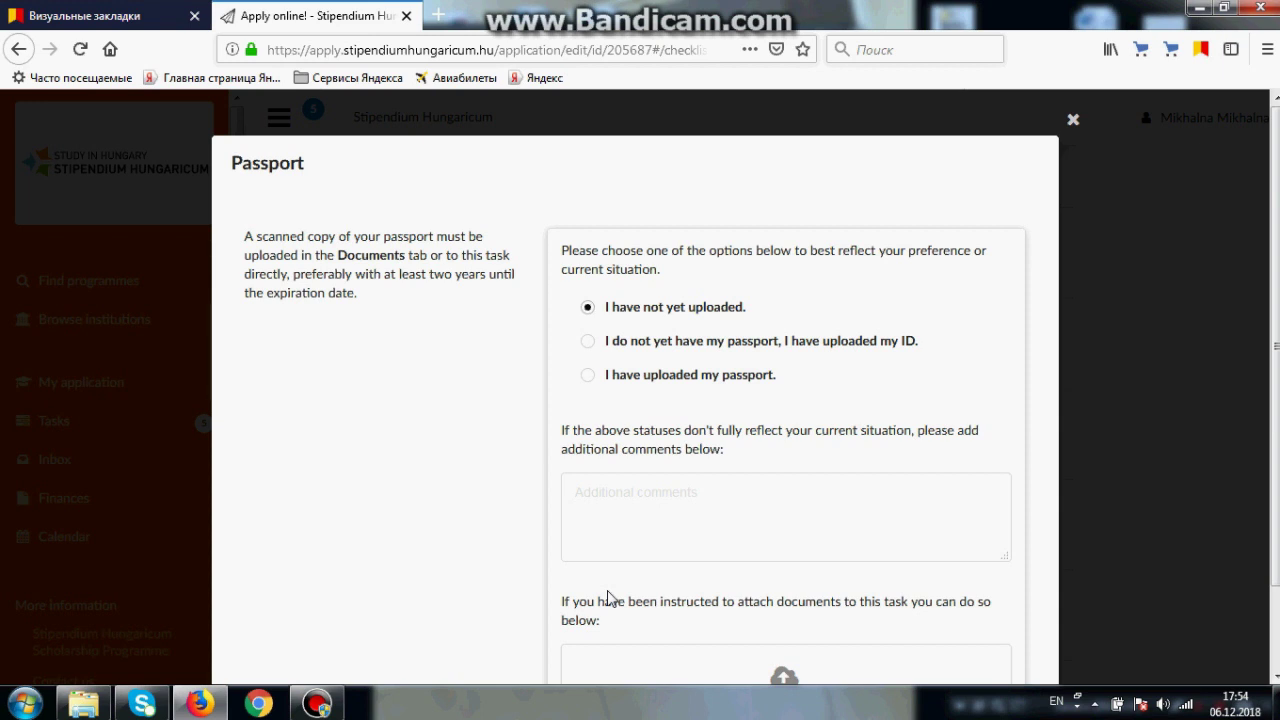
left_click(634, 377)
left_click(1075, 124)
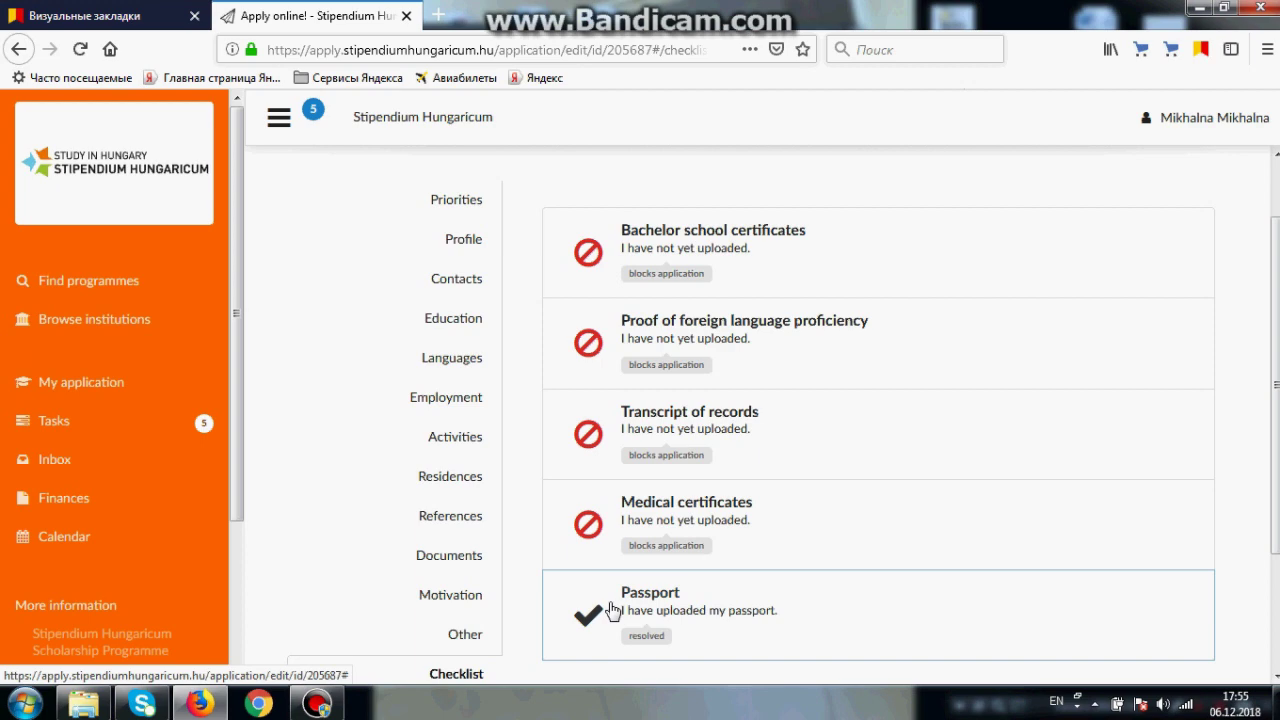
Step: Answer Bachelor school certificates with 'I'm currently studying at university…' and confirm its follow-up required status
left_click(577, 255)
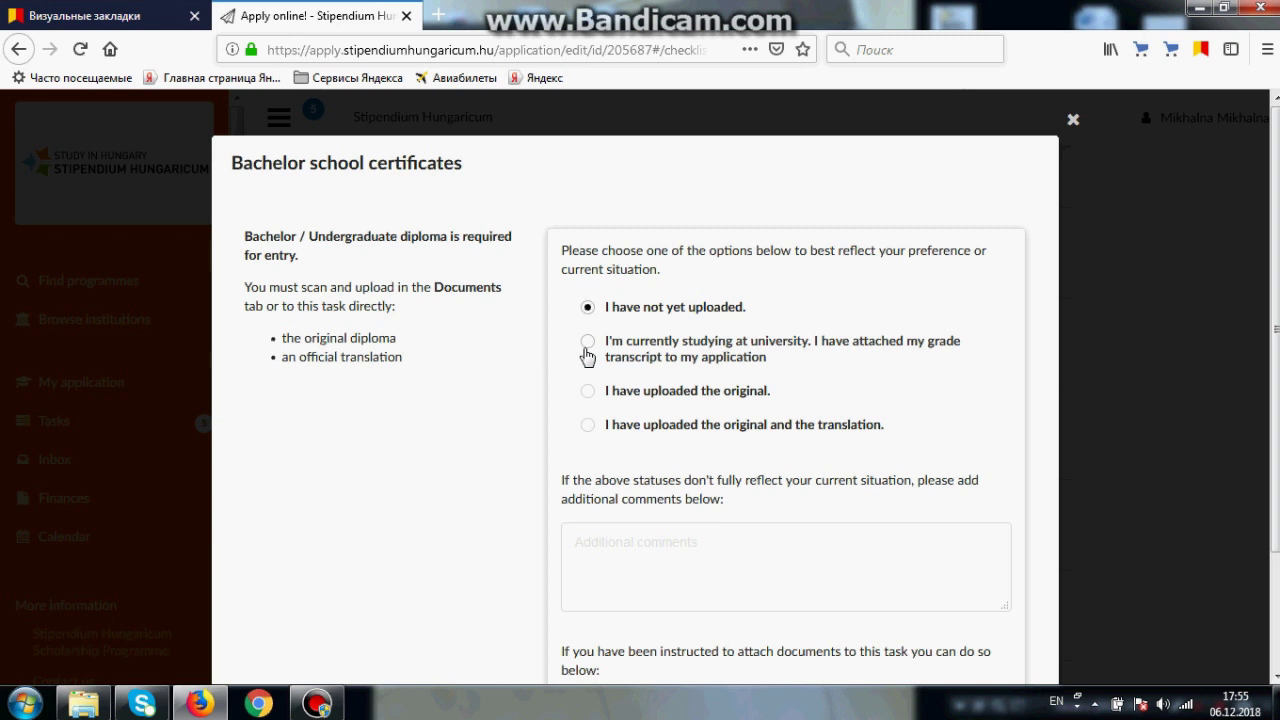
left_click(588, 343)
left_click(1072, 120)
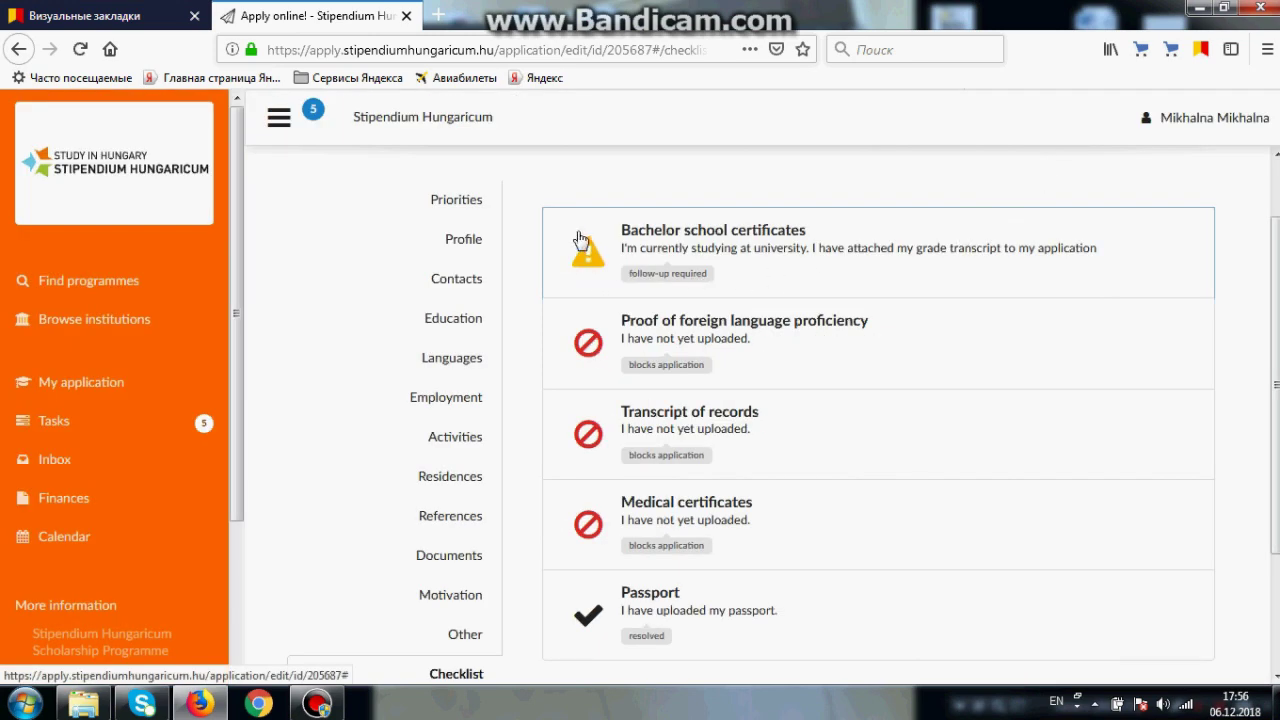
scroll(580, 240, "down", 3)
scroll(580, 240, "up", 3)
scroll(580, 240, "down", 3)
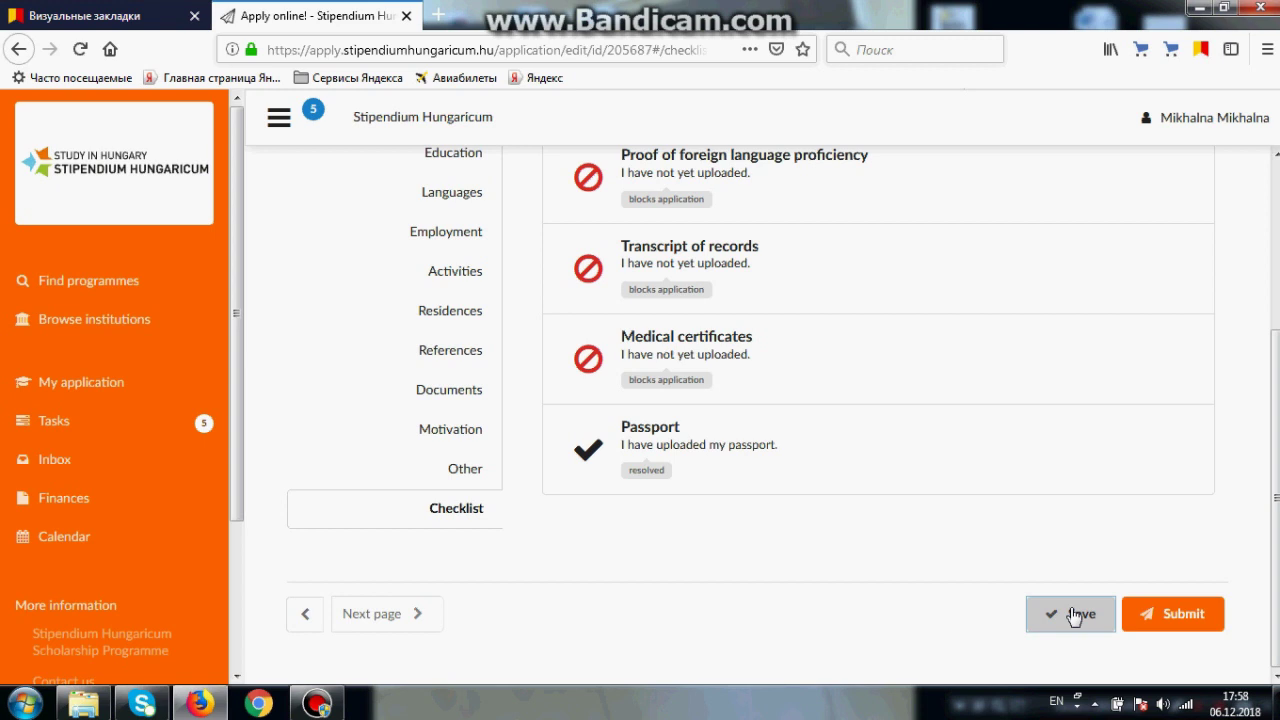
Step: Save the Motivation section with the letter left empty, then go to the Other section
left_click(438, 428)
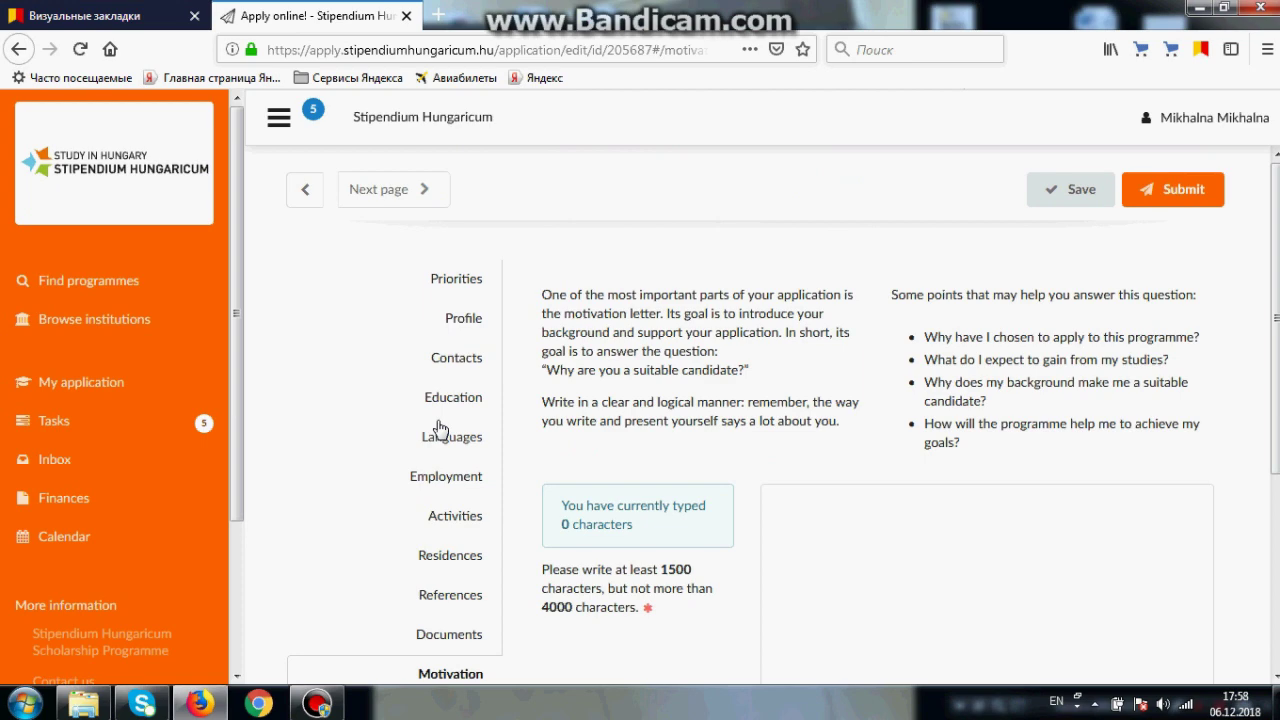
scroll(430, 432, "down", 3)
scroll(471, 434, "up", 1)
left_click(874, 468)
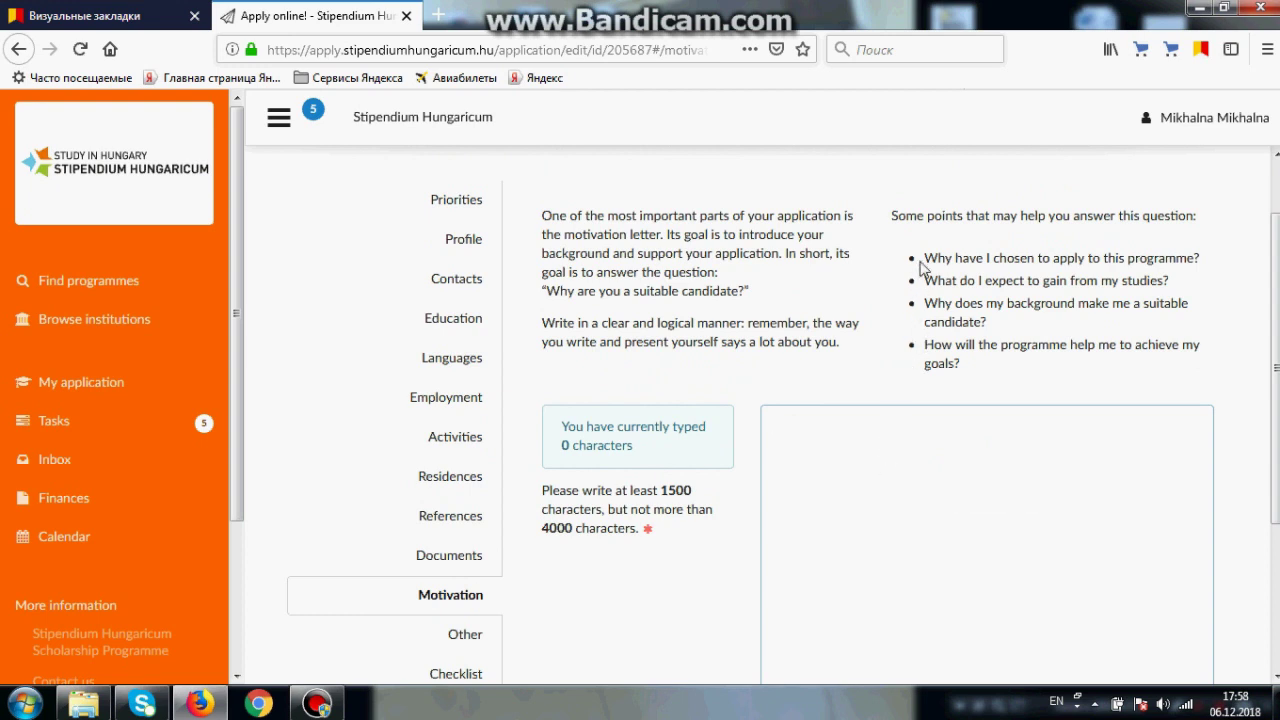
left_click_drag(921, 258, 1008, 373)
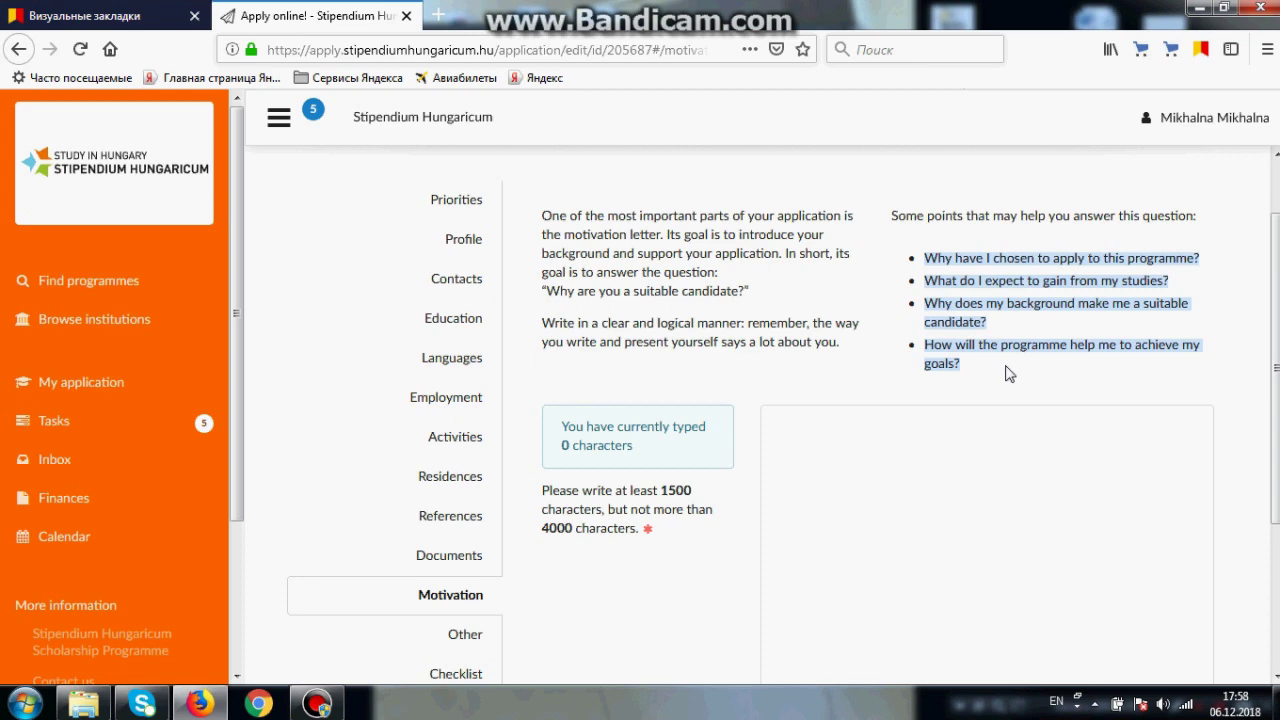
scroll(1006, 371, "down", 3)
left_click(1070, 628)
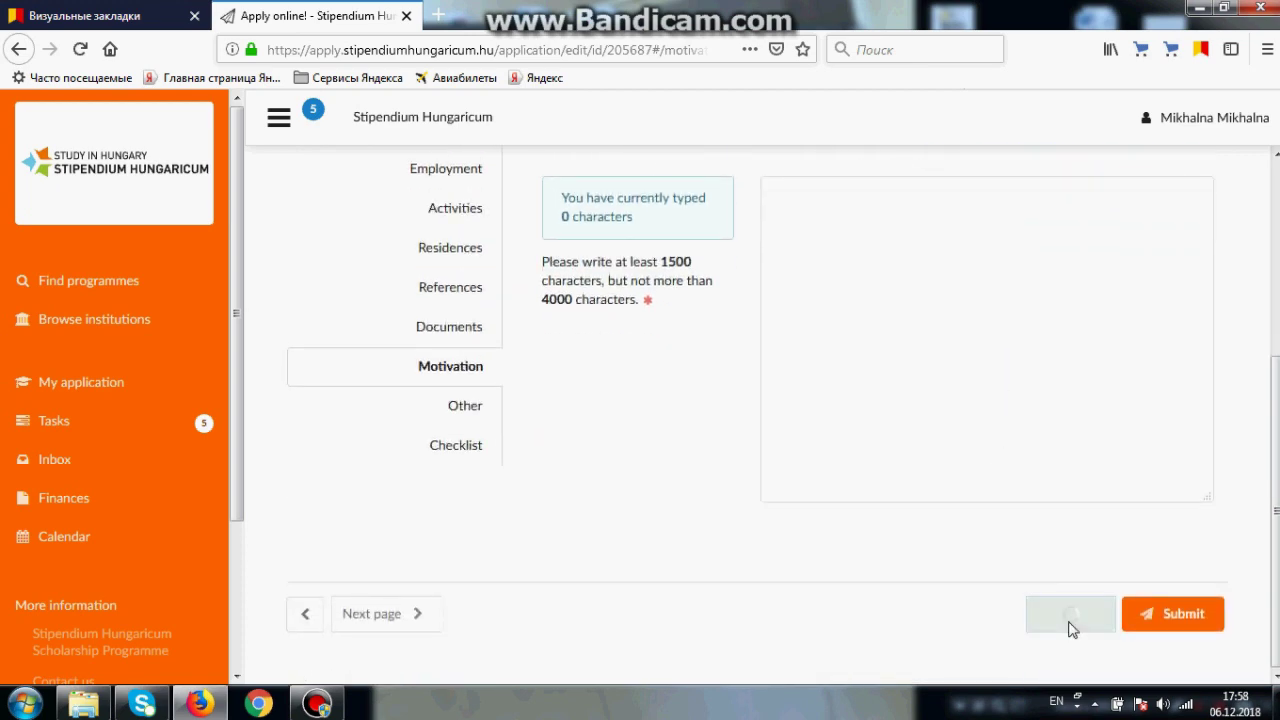
left_click(458, 407)
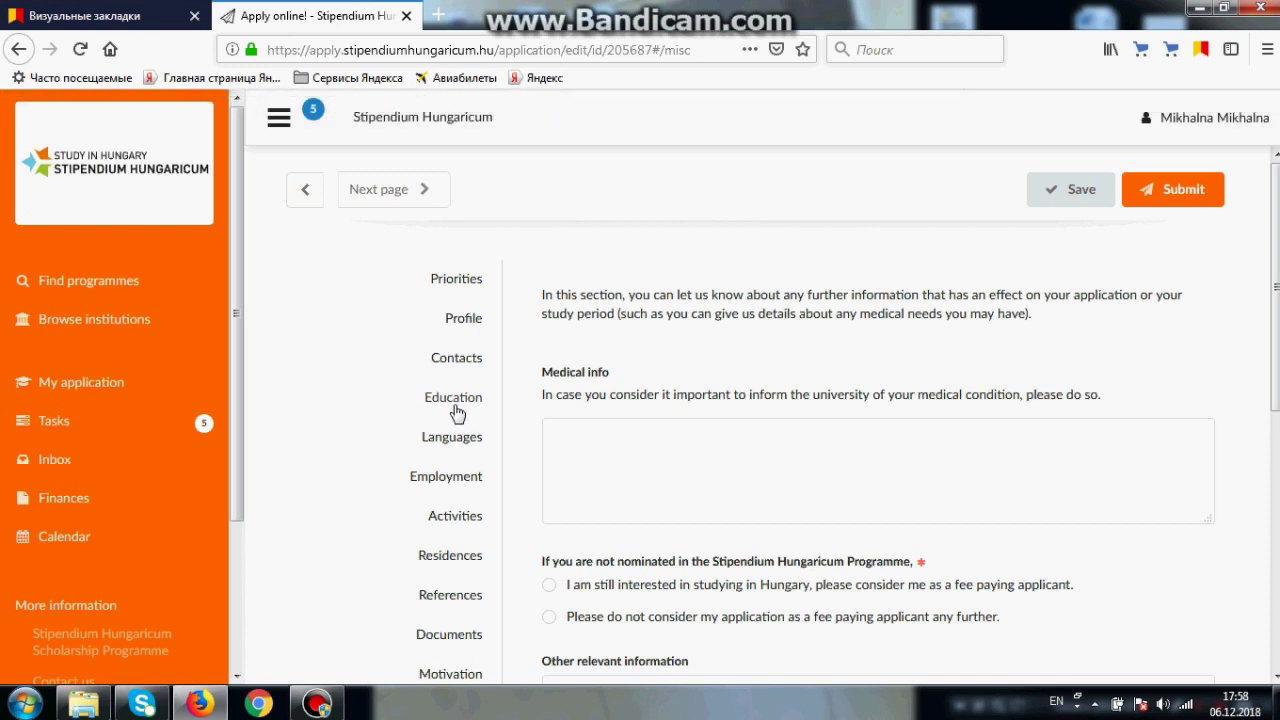
Step: Save the Other section and try submitting, which fails with errors in Motivation and Other
scroll(456, 413, "down", 5)
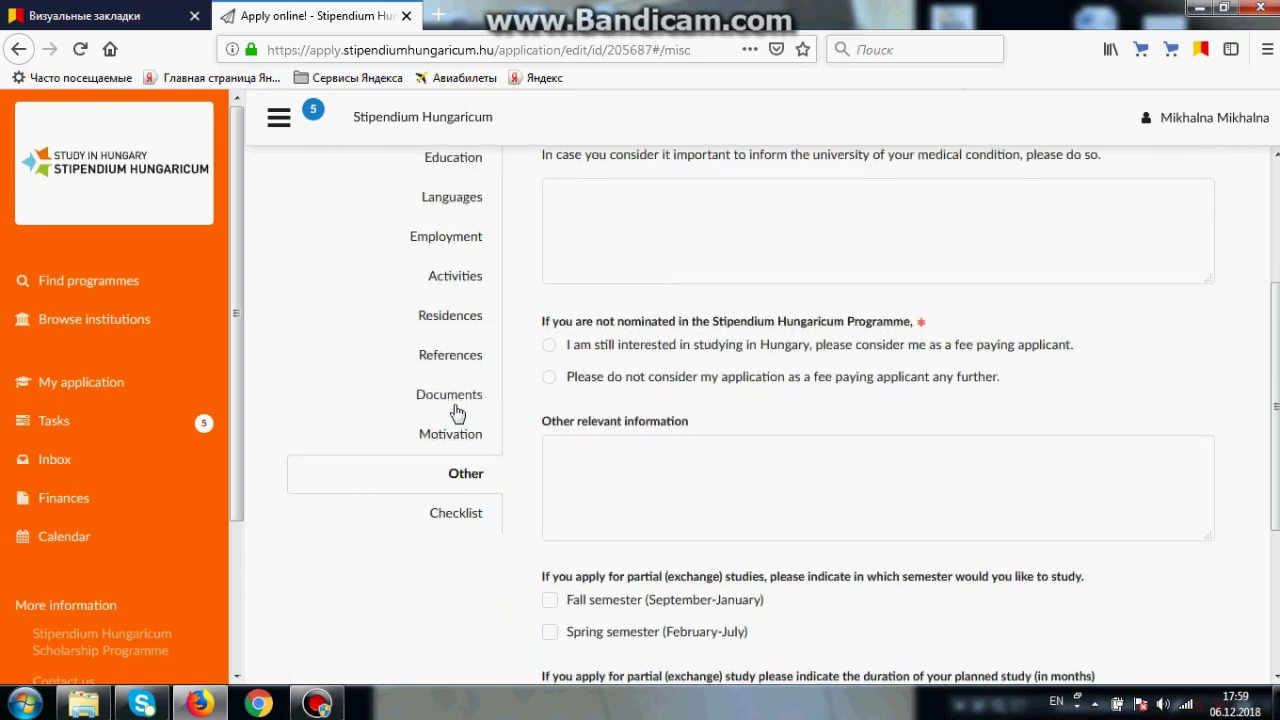
scroll(456, 413, "down", 3)
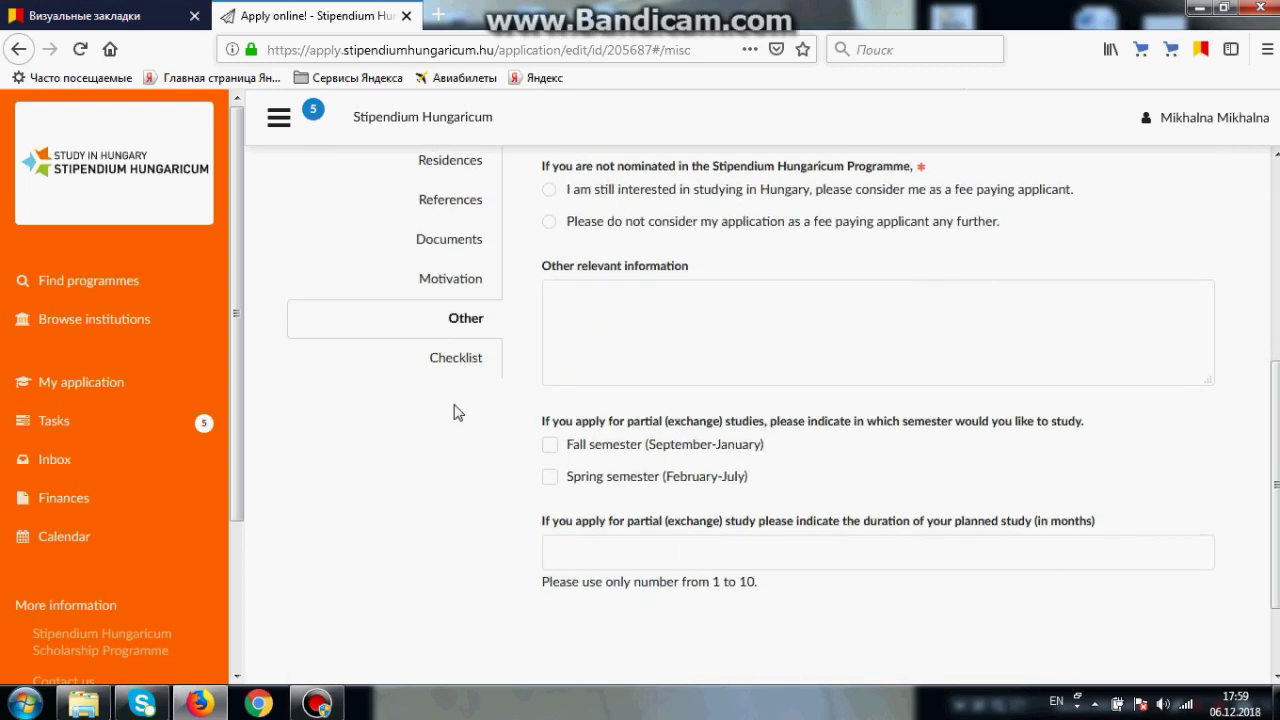
scroll(456, 413, "down", 2)
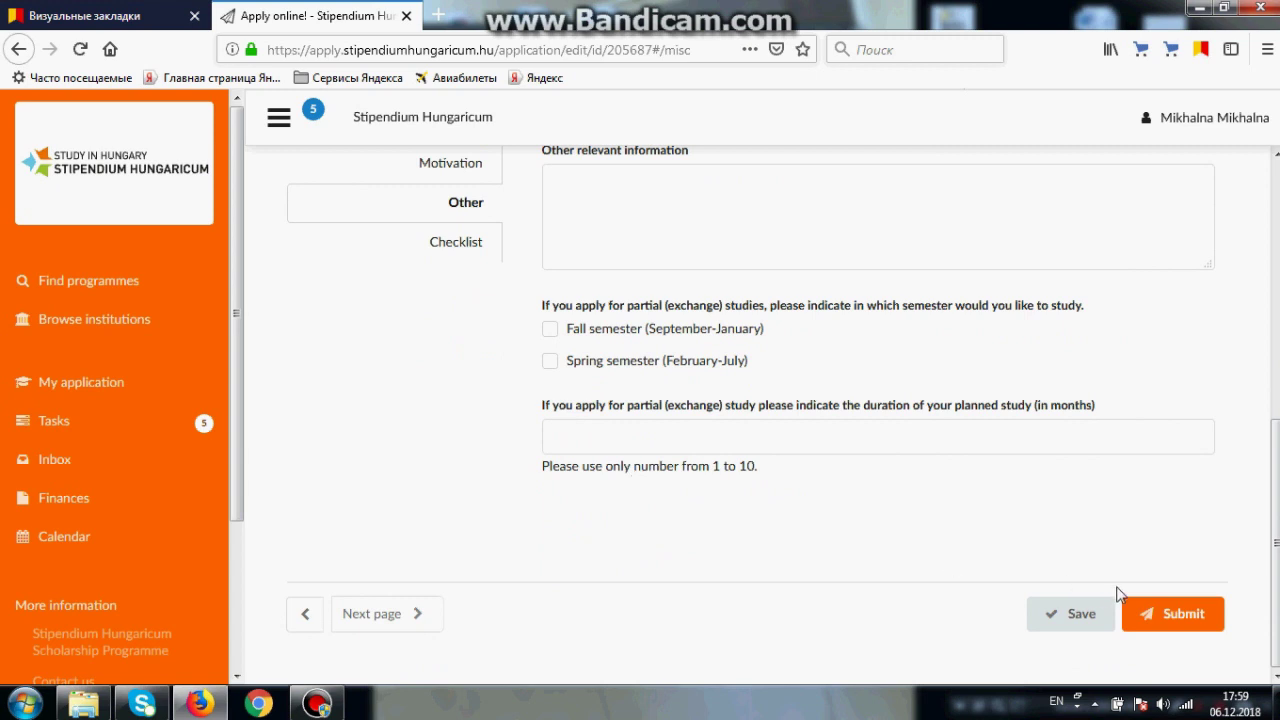
left_click(1053, 610)
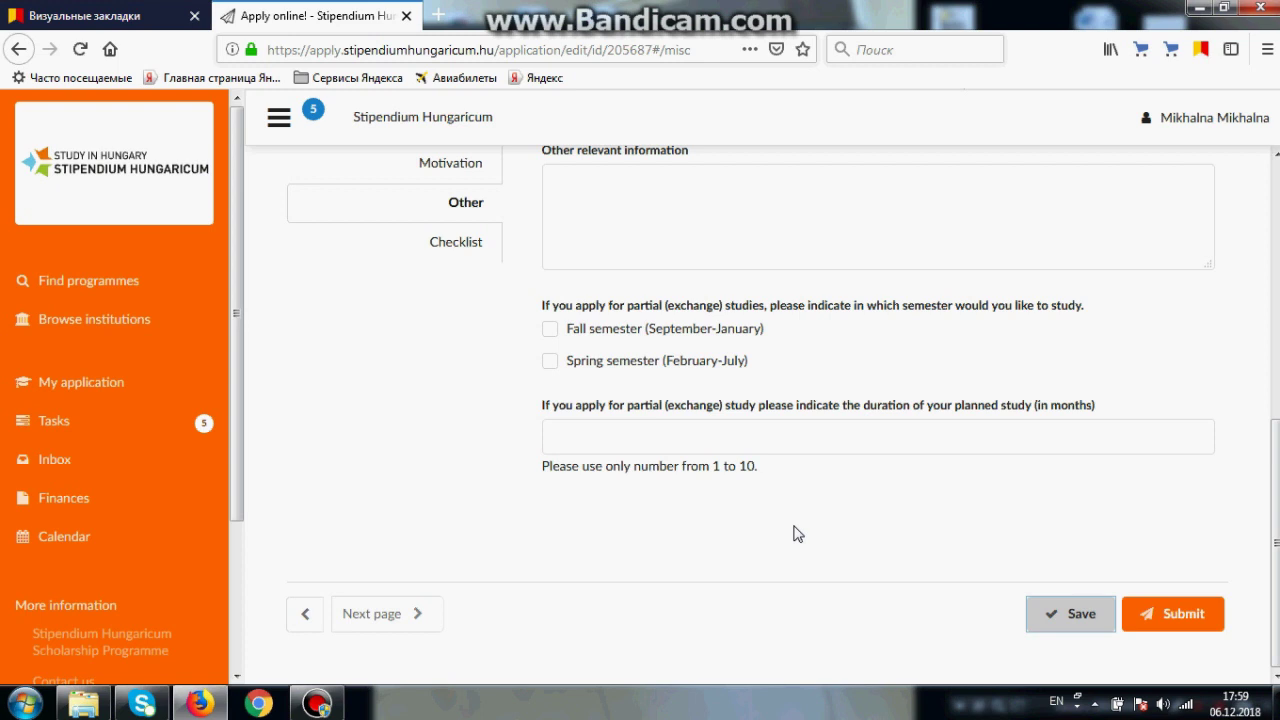
left_click(1176, 624)
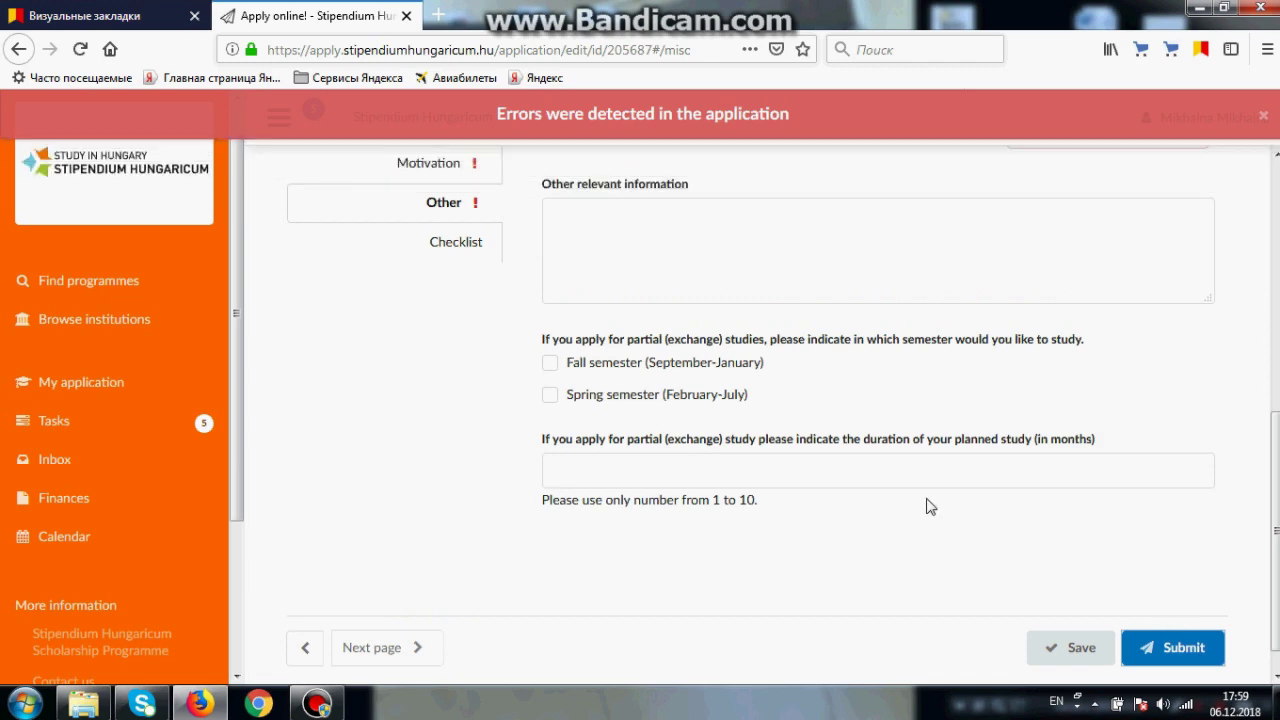
Step: Look through the error-flagged Profile and Residences sections of the application
scroll(737, 440, "up", 3)
scroll(725, 447, "up", 2)
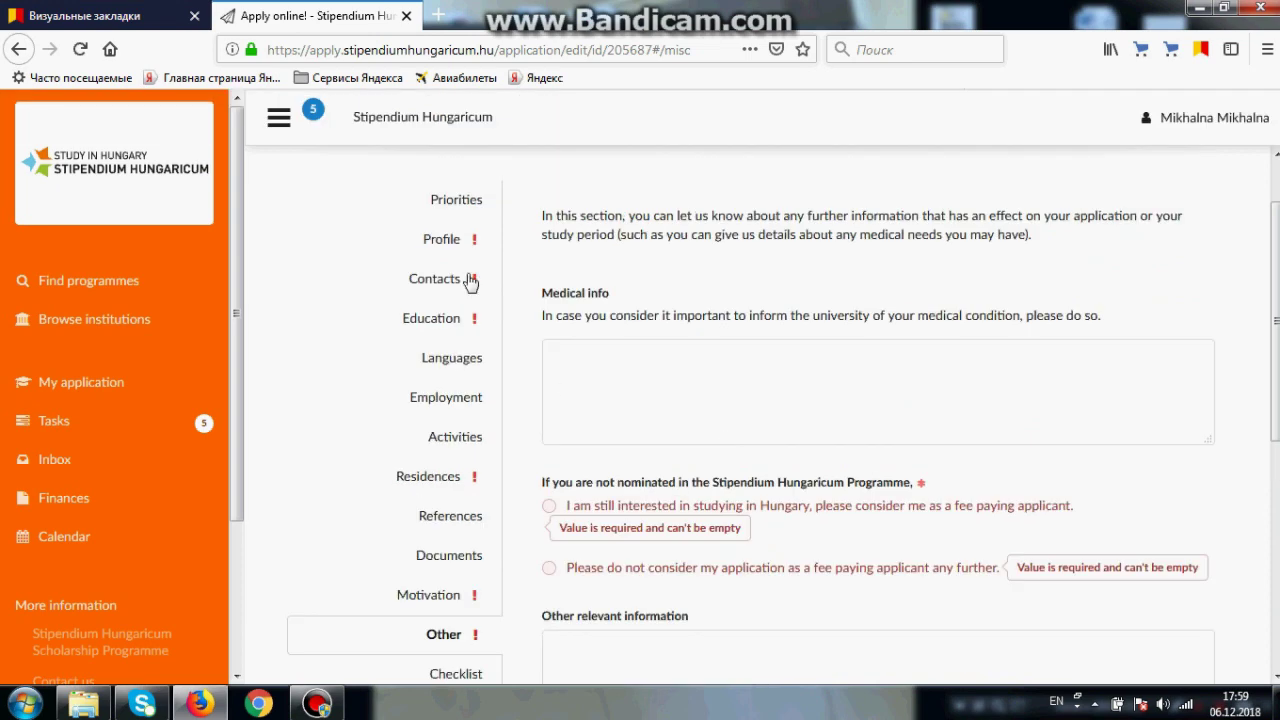
left_click(449, 244)
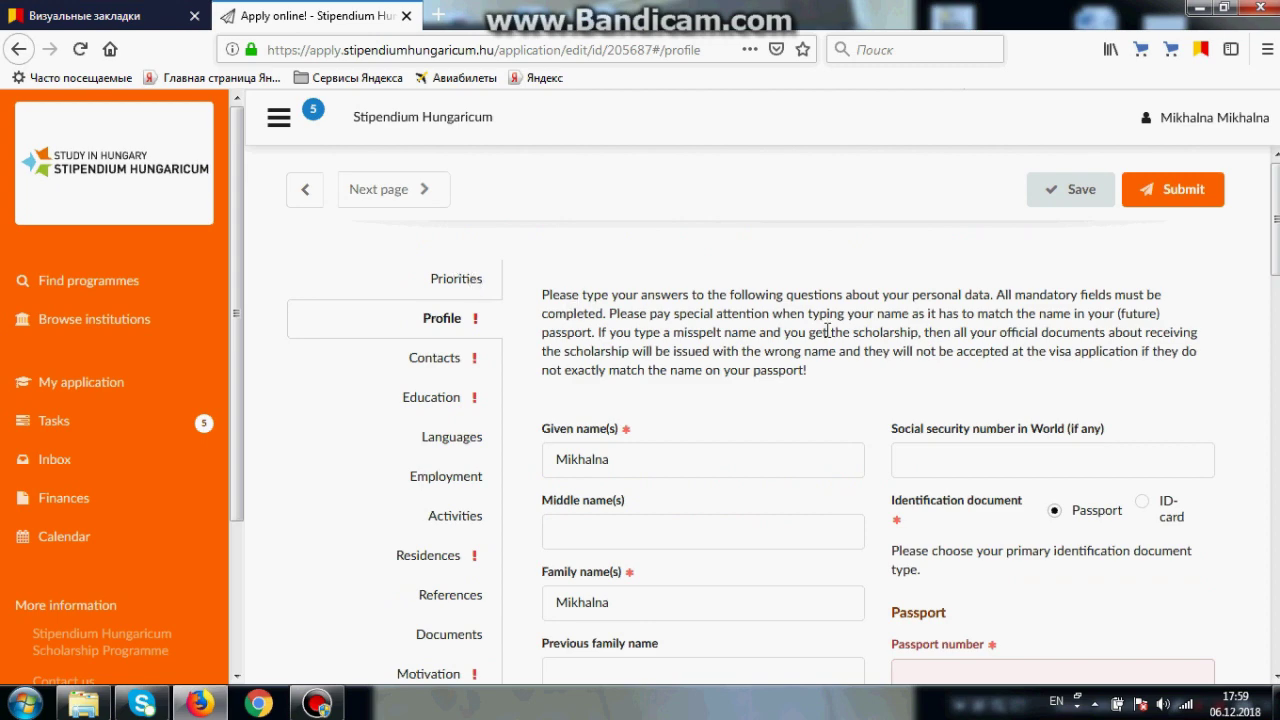
scroll(828, 336, "down", 3)
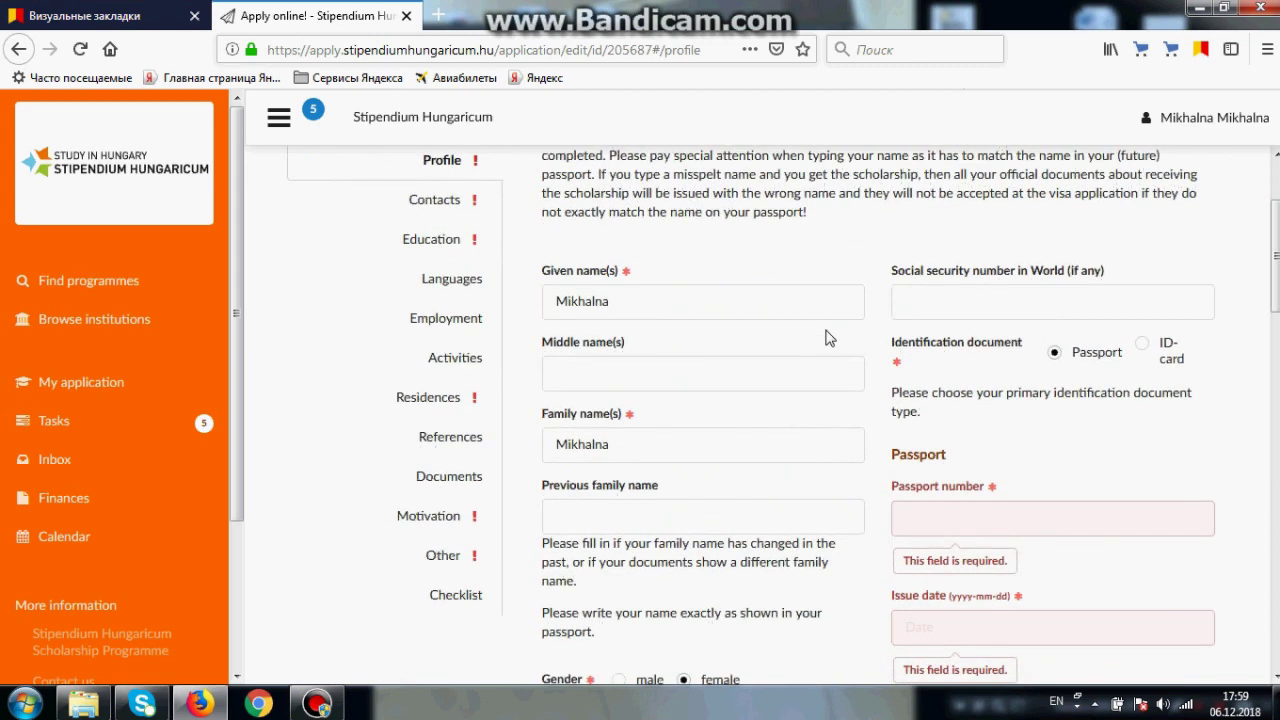
left_click(461, 400)
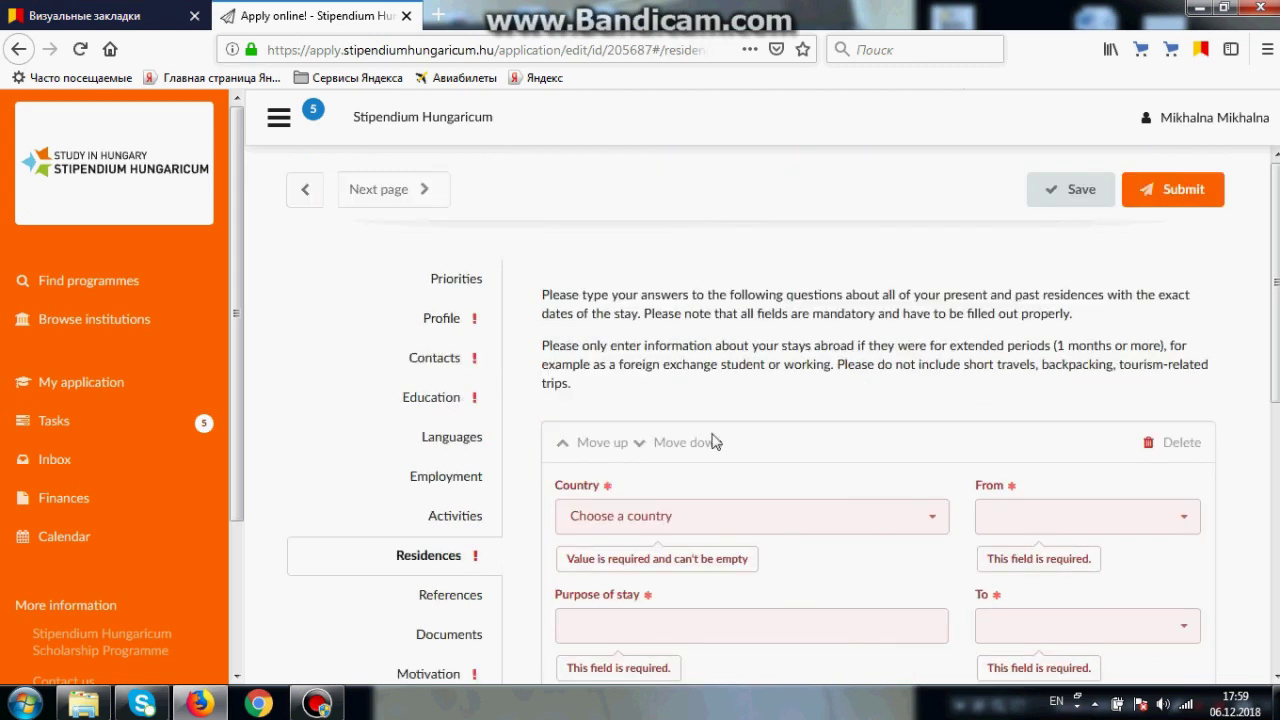
scroll(1012, 415, "down", 6)
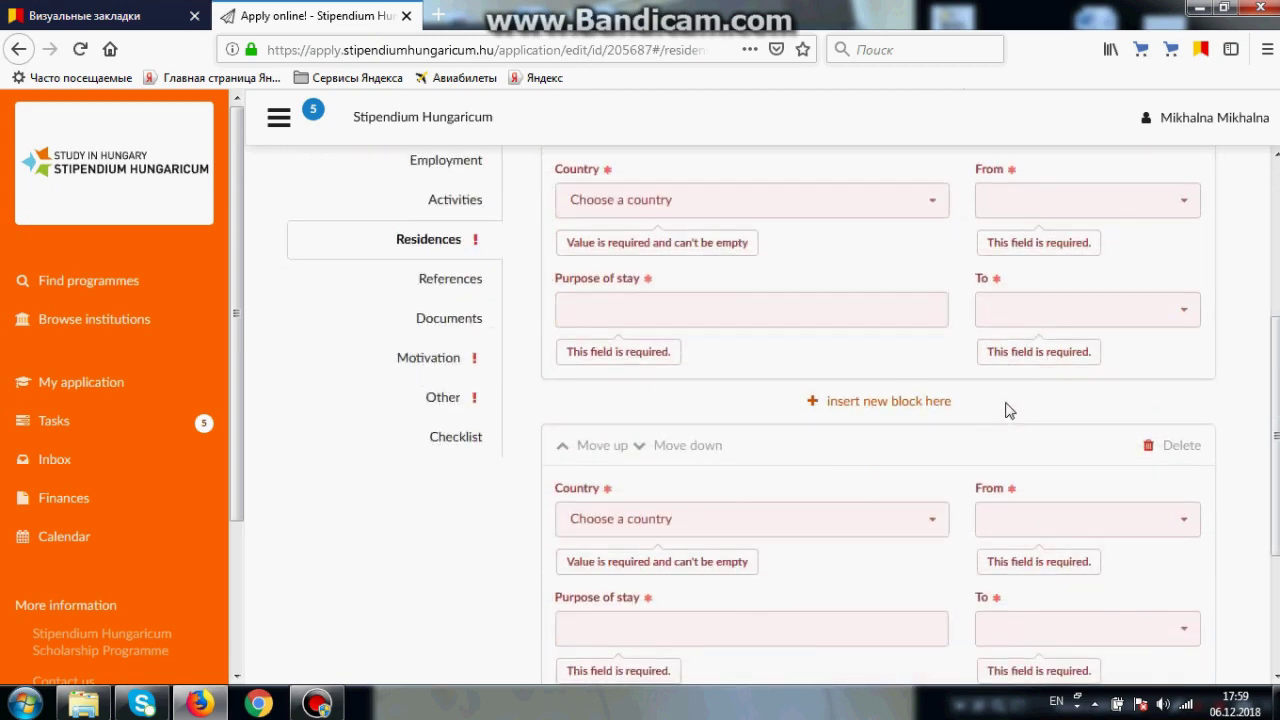
scroll(1008, 410, "up", 3)
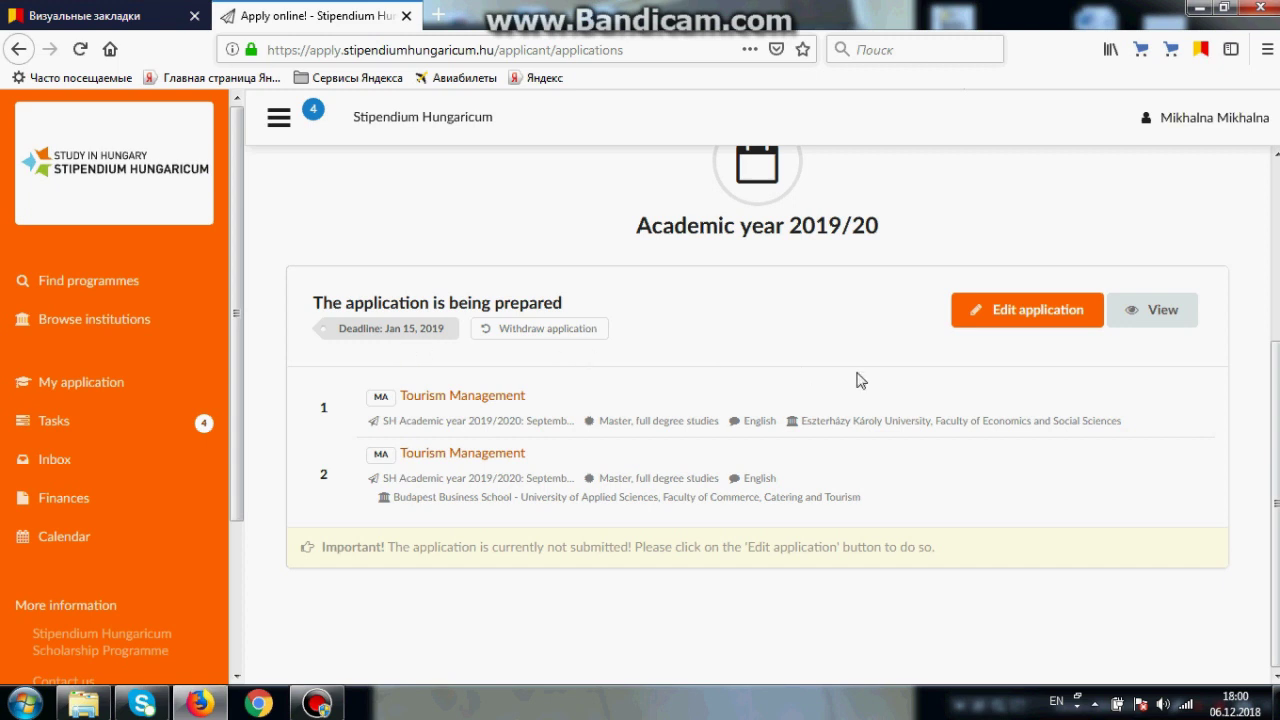
Step: Open the read-only View of the application, next to Edit application, in a new tab
left_click(1022, 300)
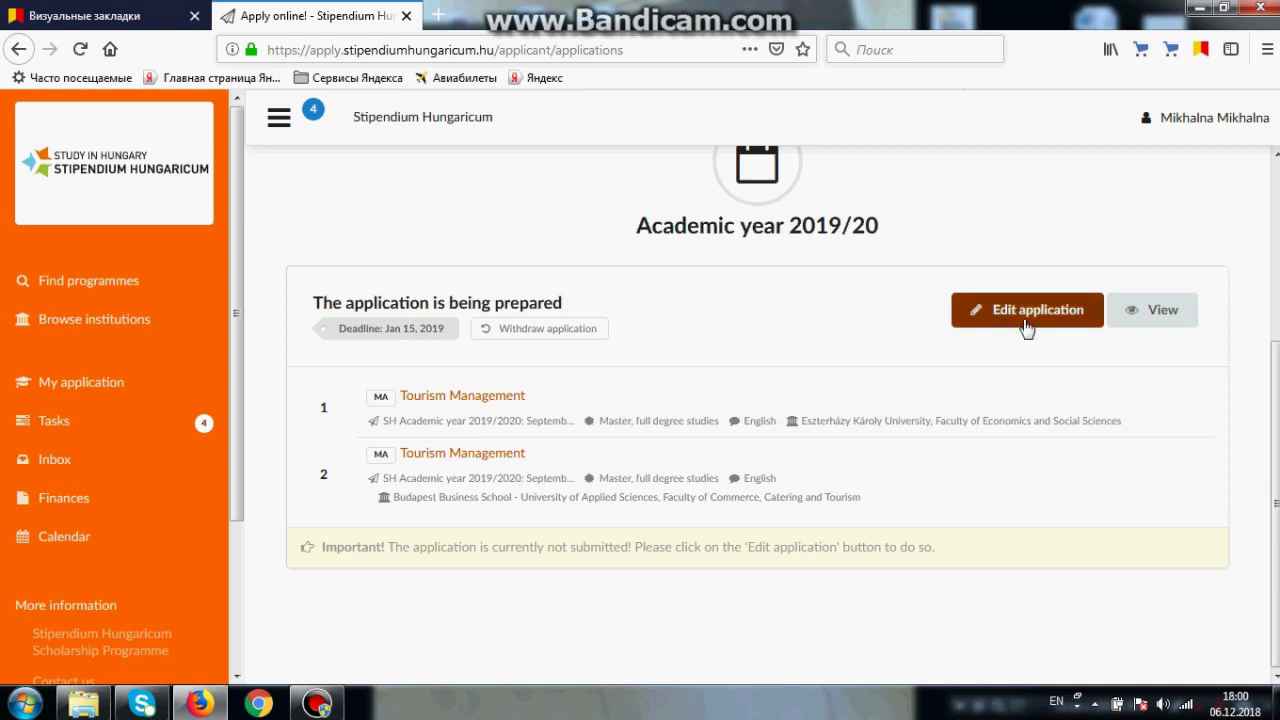
left_click(1052, 322)
left_click(1060, 322)
left_click(1005, 328)
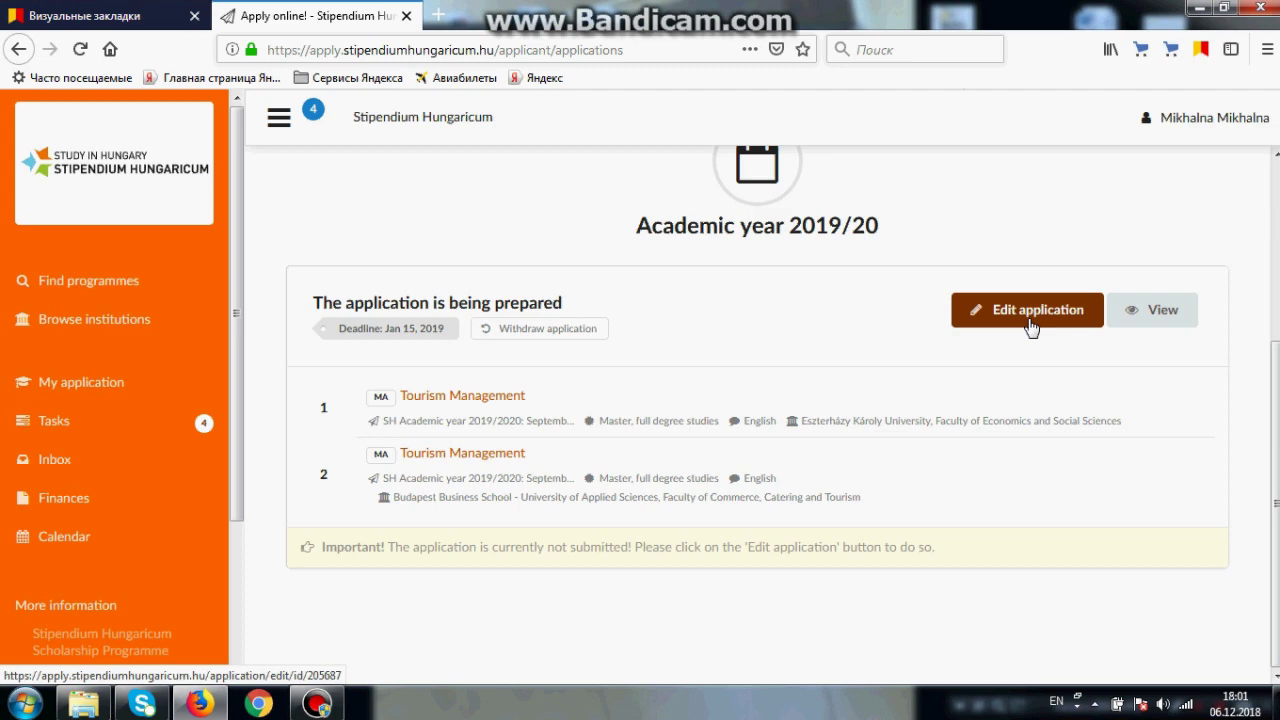
left_click(1127, 330)
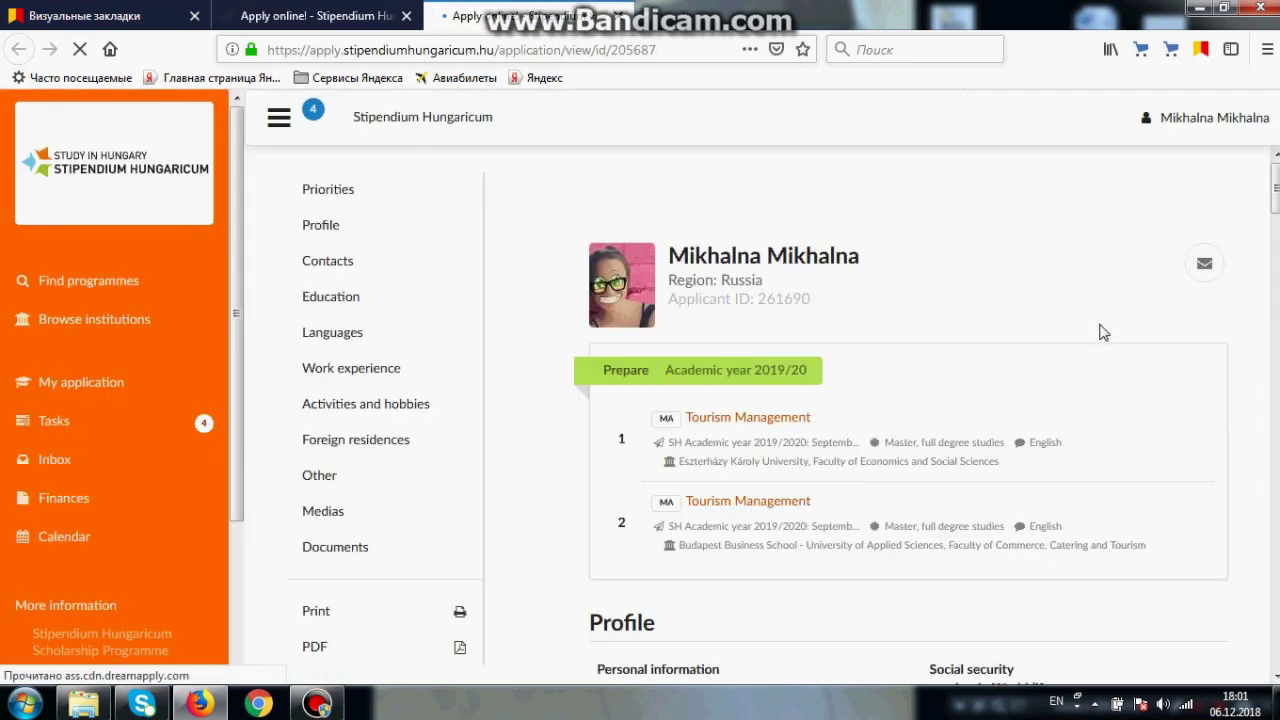
Step: Scroll through the Profile, Contacts and Education details, then bring up the Tasks checklist
scroll(858, 252, "down", 3)
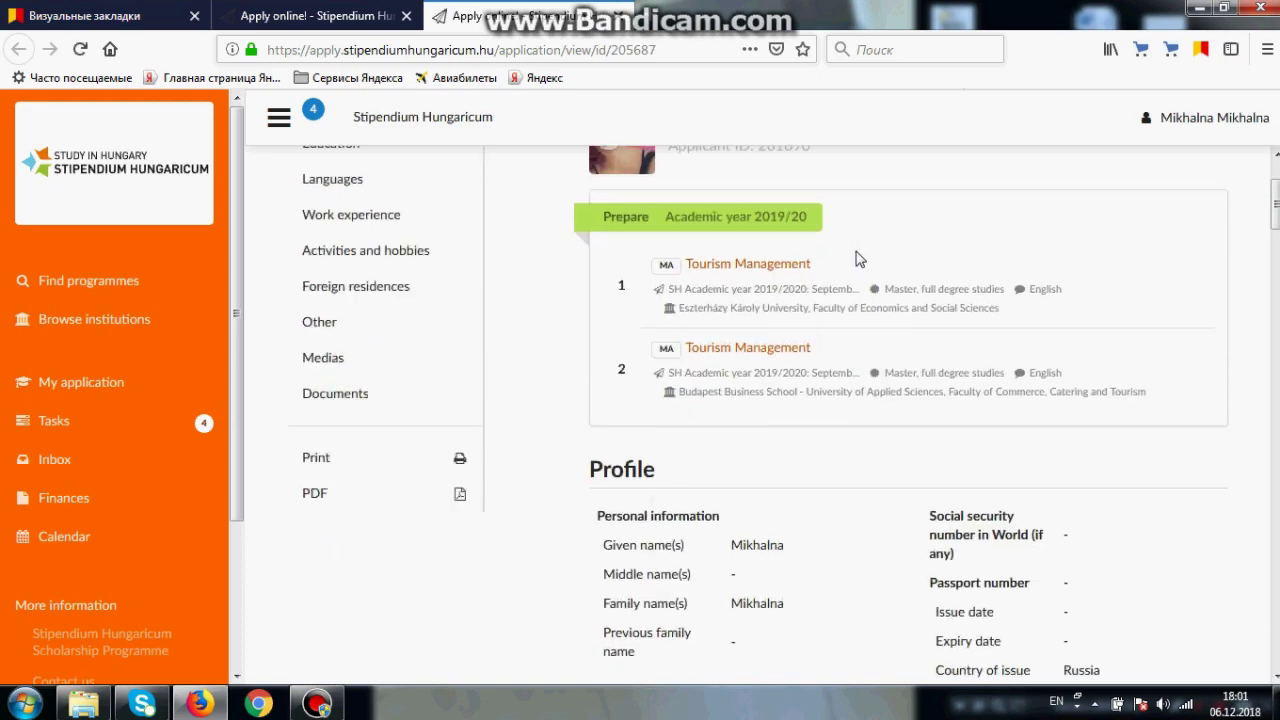
scroll(860, 254, "down", 3)
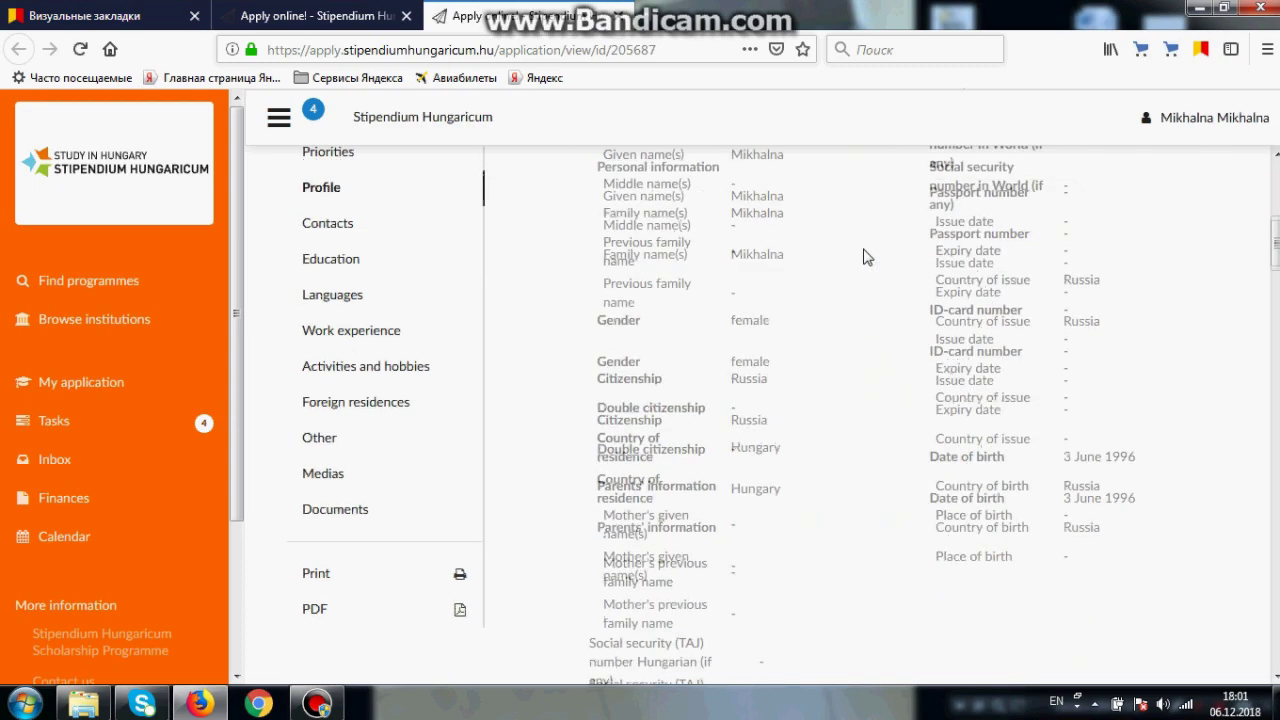
scroll(866, 257, "down", 2)
scroll(866, 257, "down", 3)
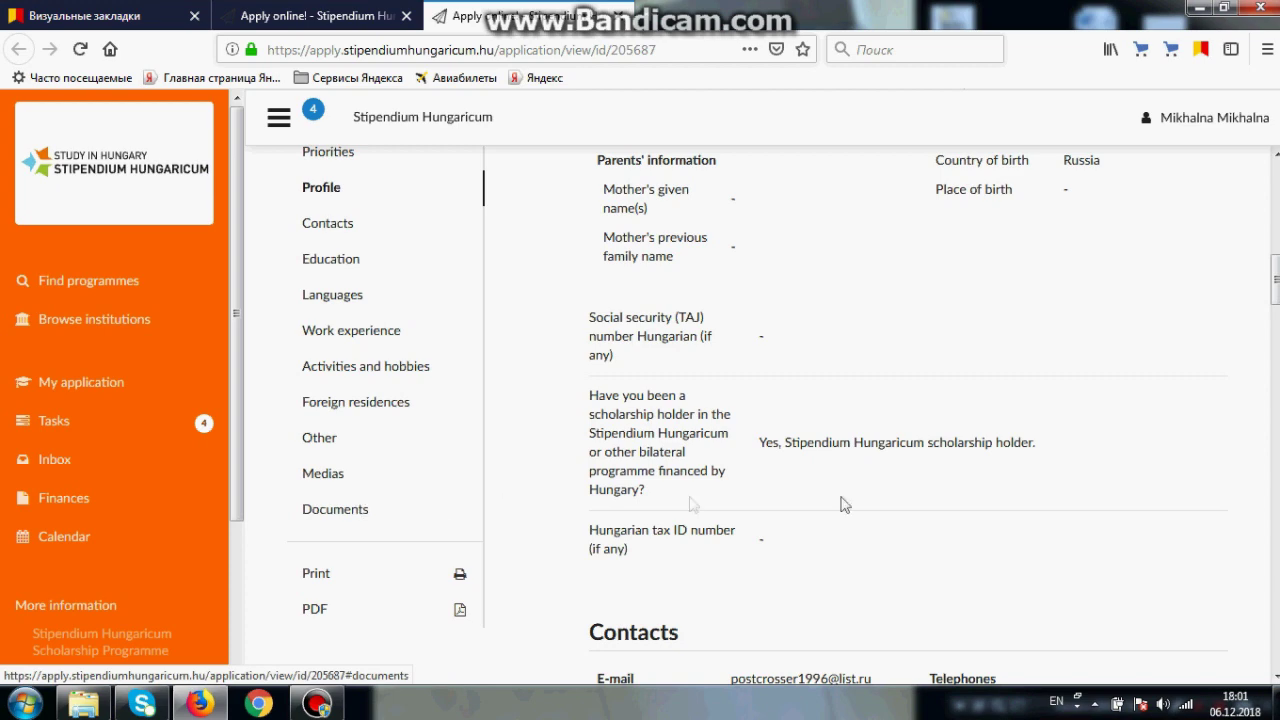
scroll(889, 466, "down", 9)
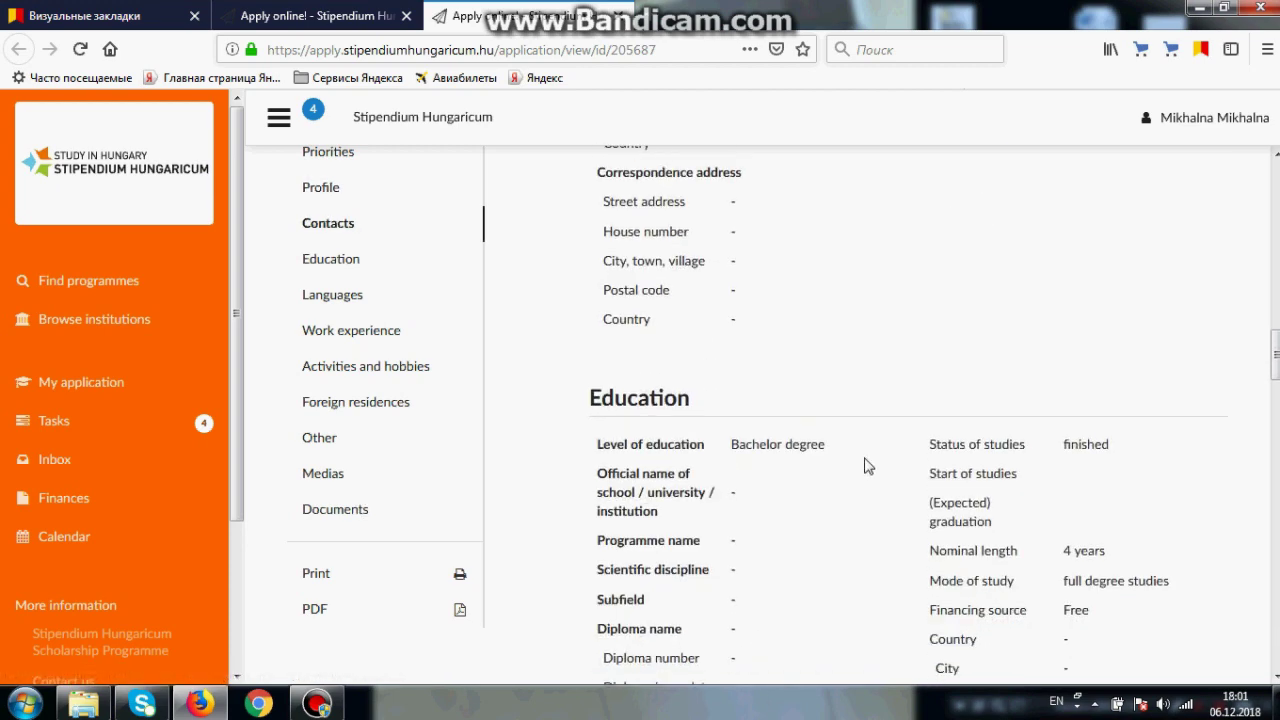
scroll(866, 463, "up", 12)
scroll(852, 418, "up", 5)
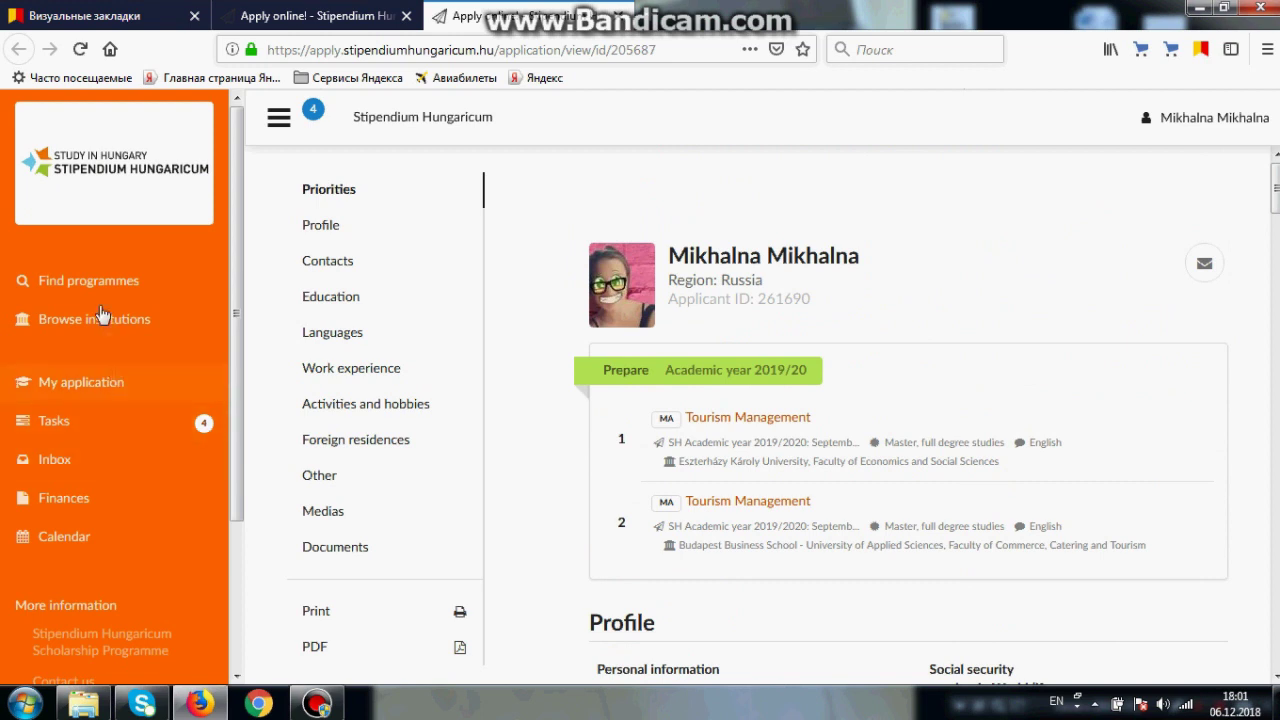
left_click(100, 437)
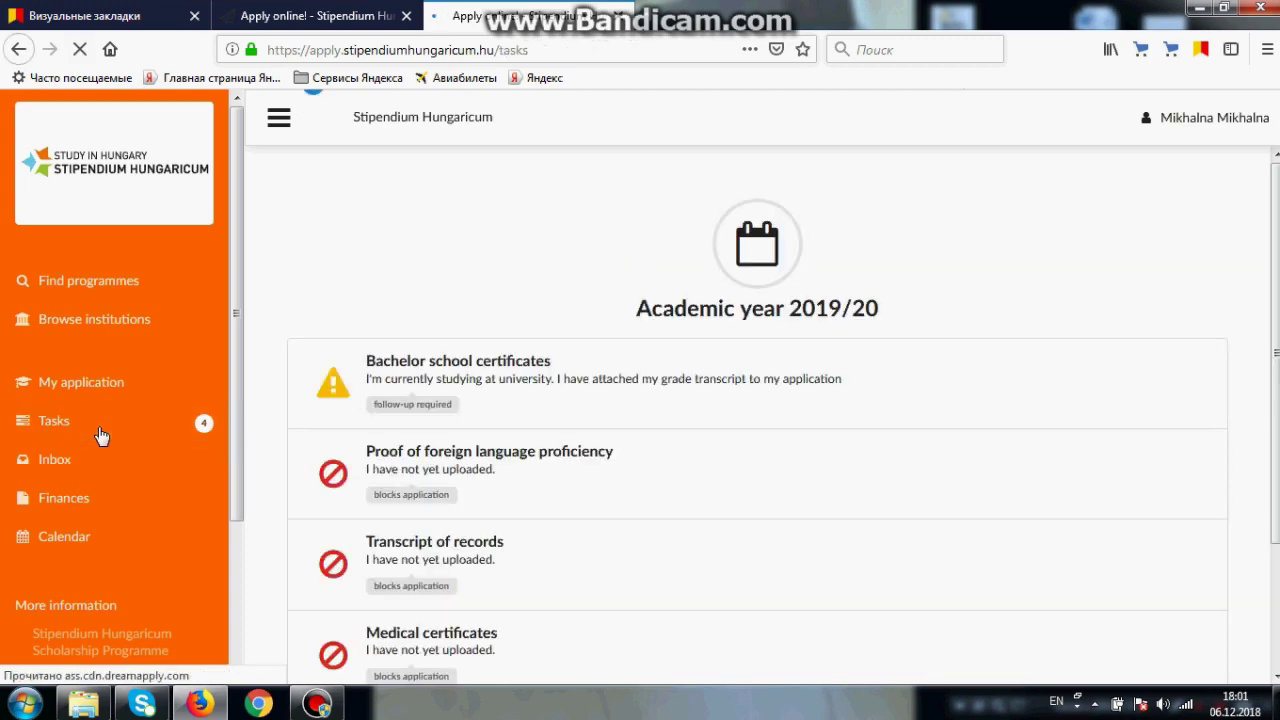
Step: Answer Medical certificates with 'I have uploaded the original and the translation.' and return to the overview
scroll(440, 392, "down", 3)
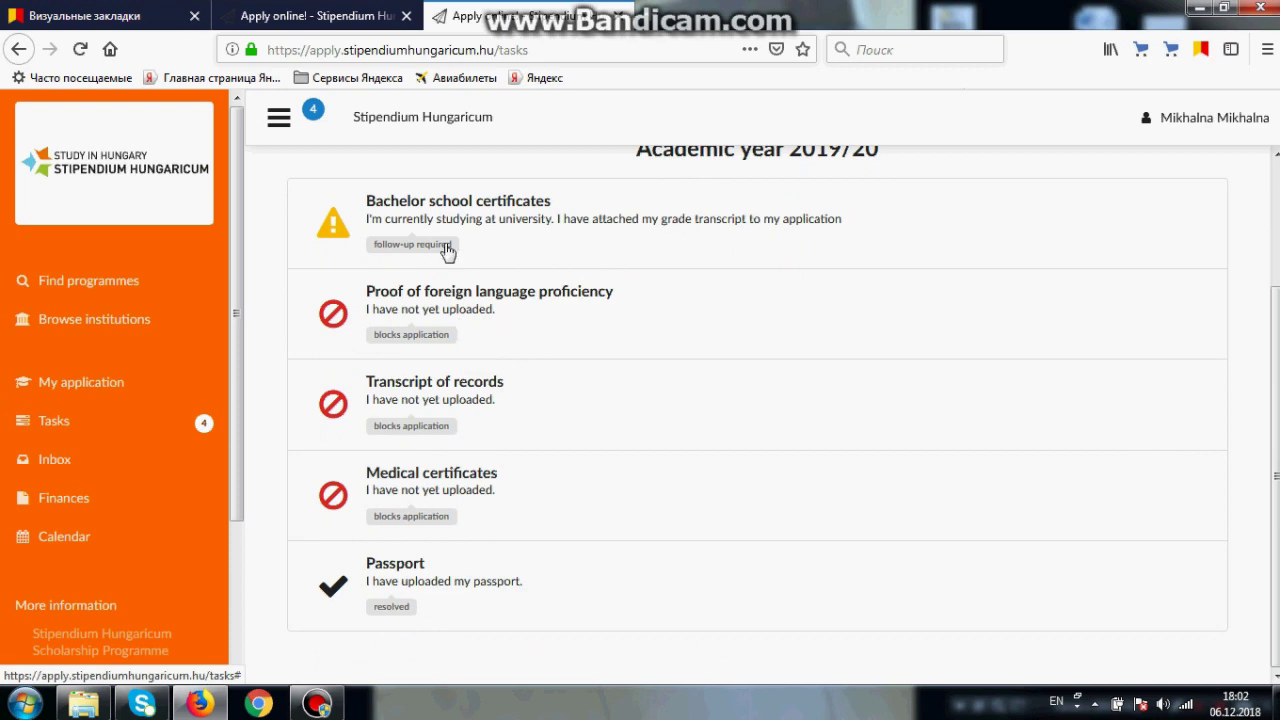
left_click(425, 498)
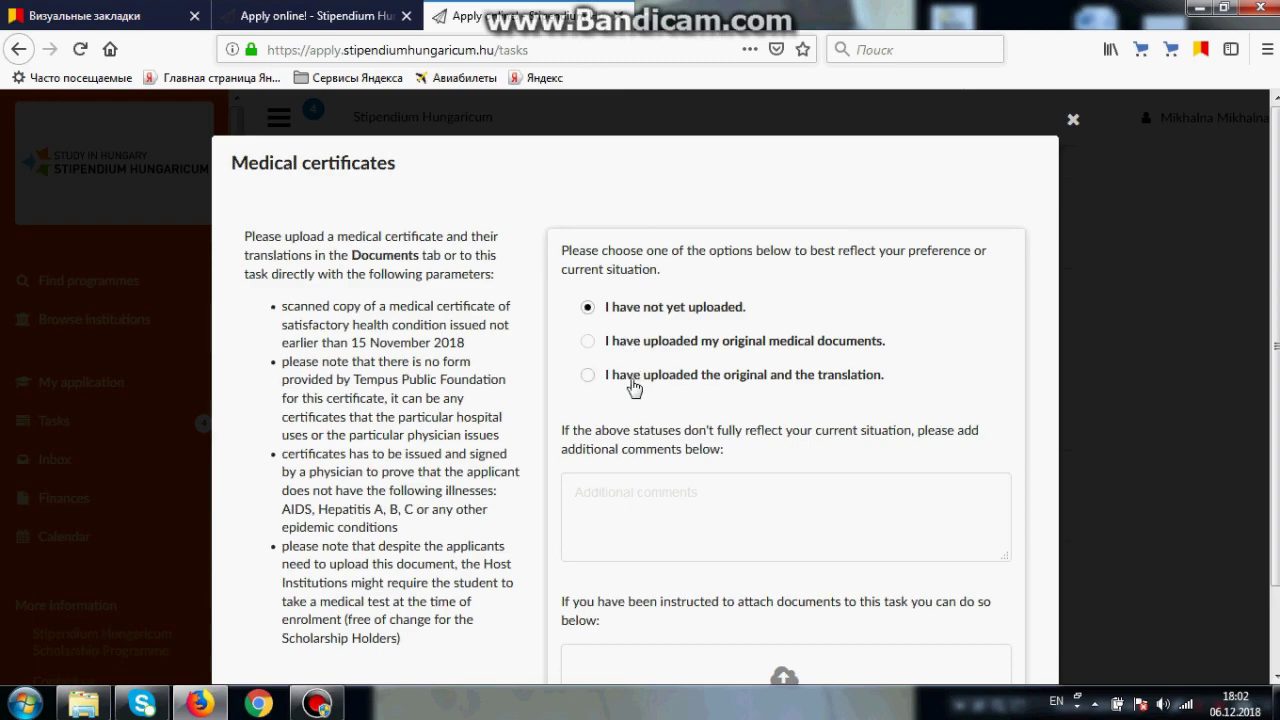
left_click(630, 385)
scroll(705, 440, "down", 2)
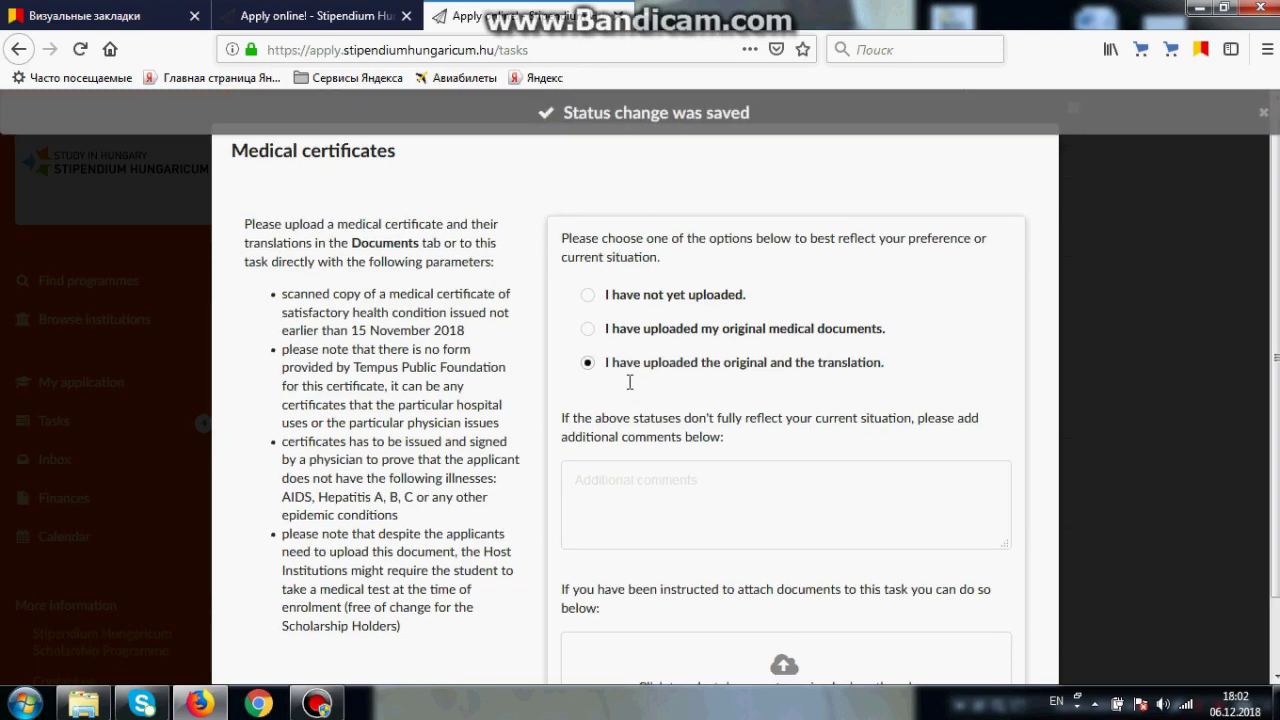
scroll(800, 420, "up", 2)
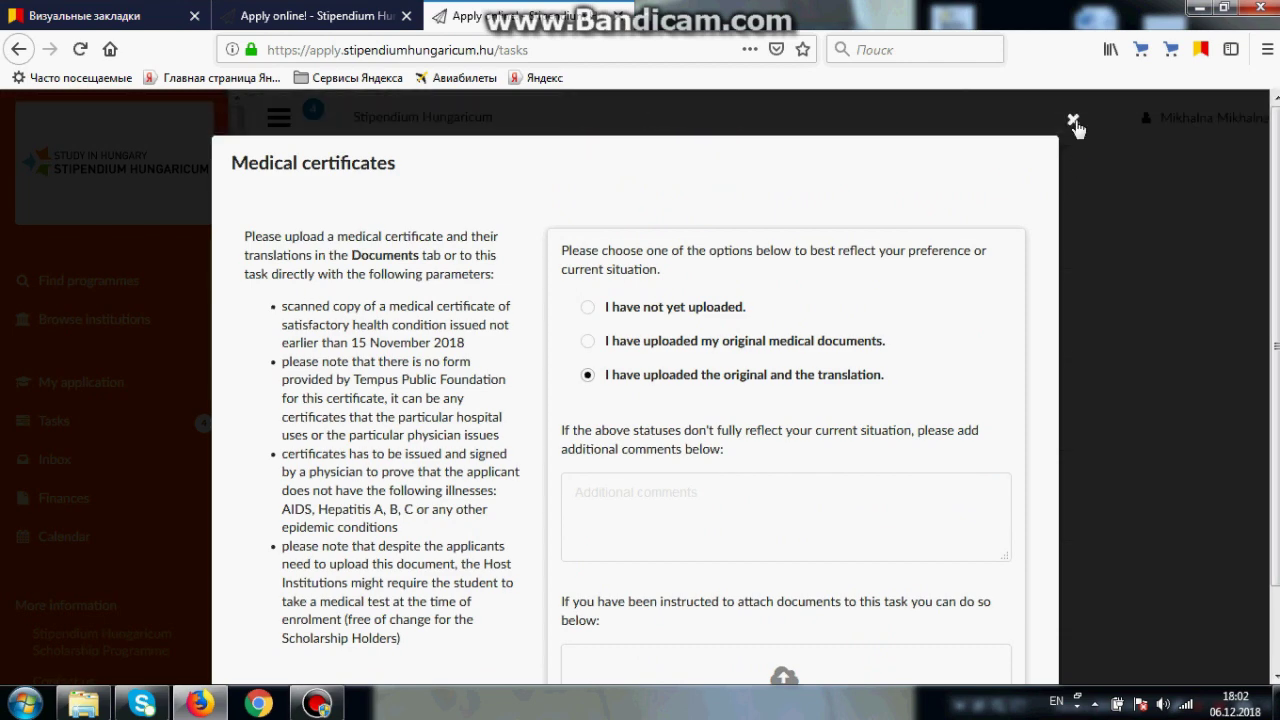
left_click(1073, 121)
left_click(18, 49)
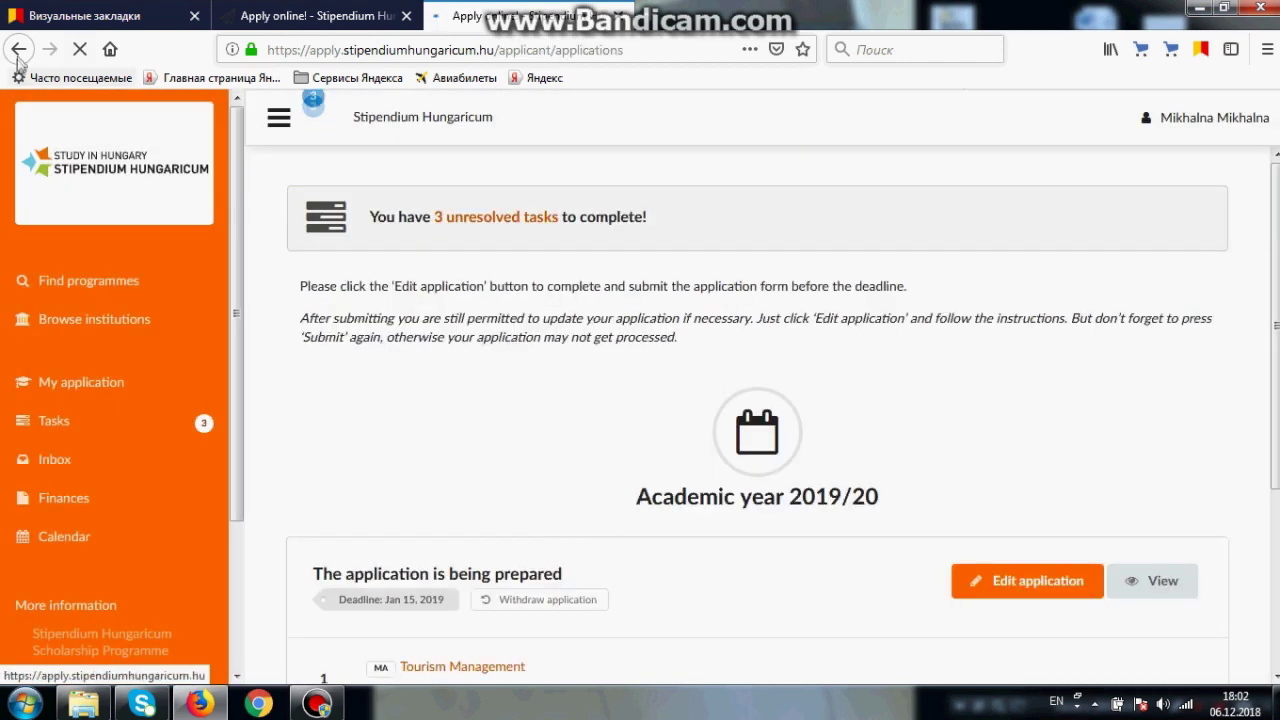